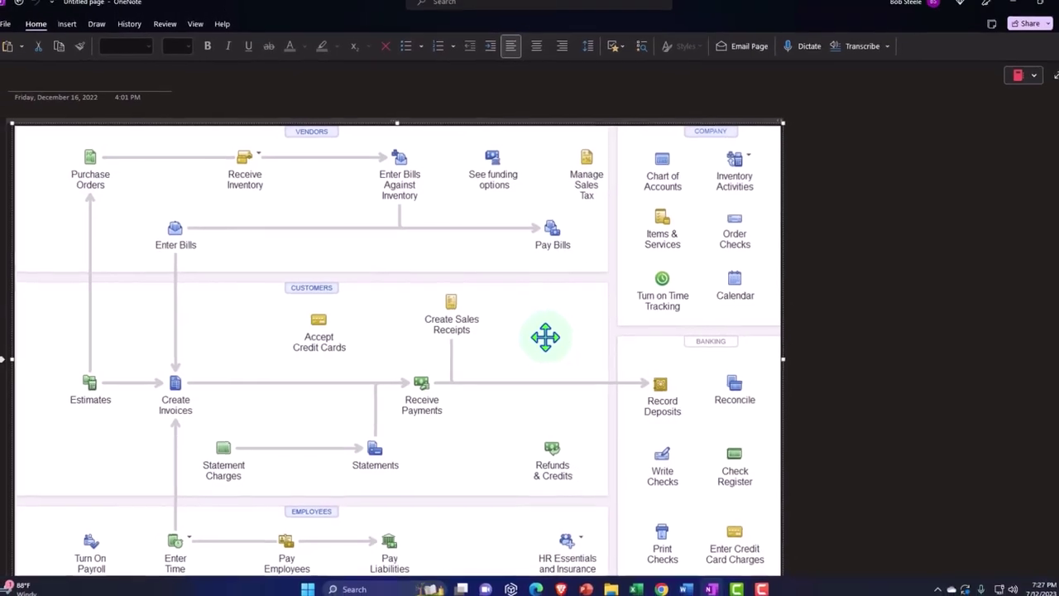
# Switch to the Checking Account's bank reconciliation page in Xero and review the record types available for creation.
pyautogui.click(992, 14)
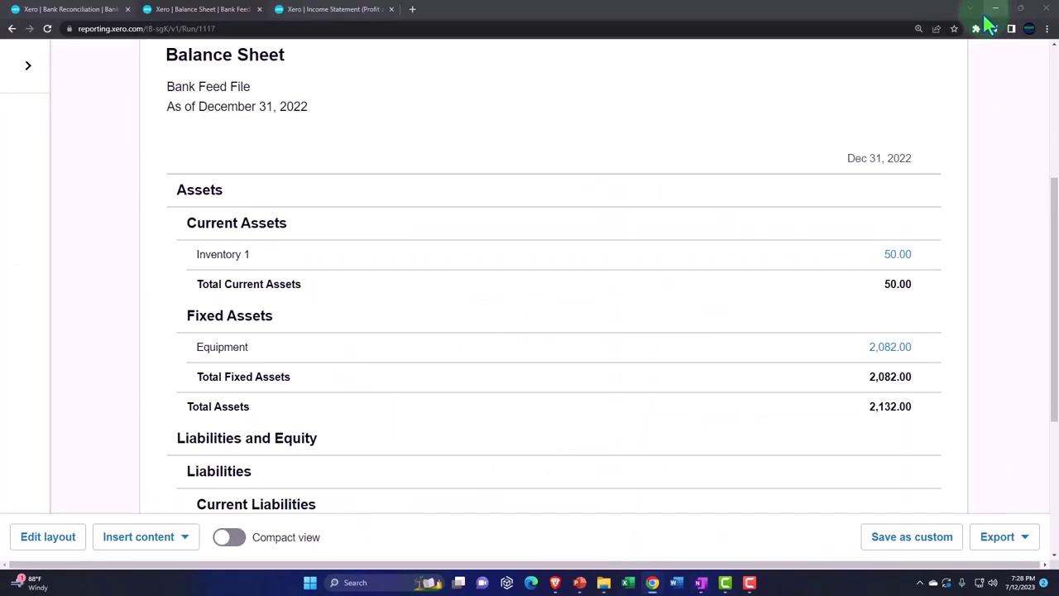
pyautogui.click(105, 11)
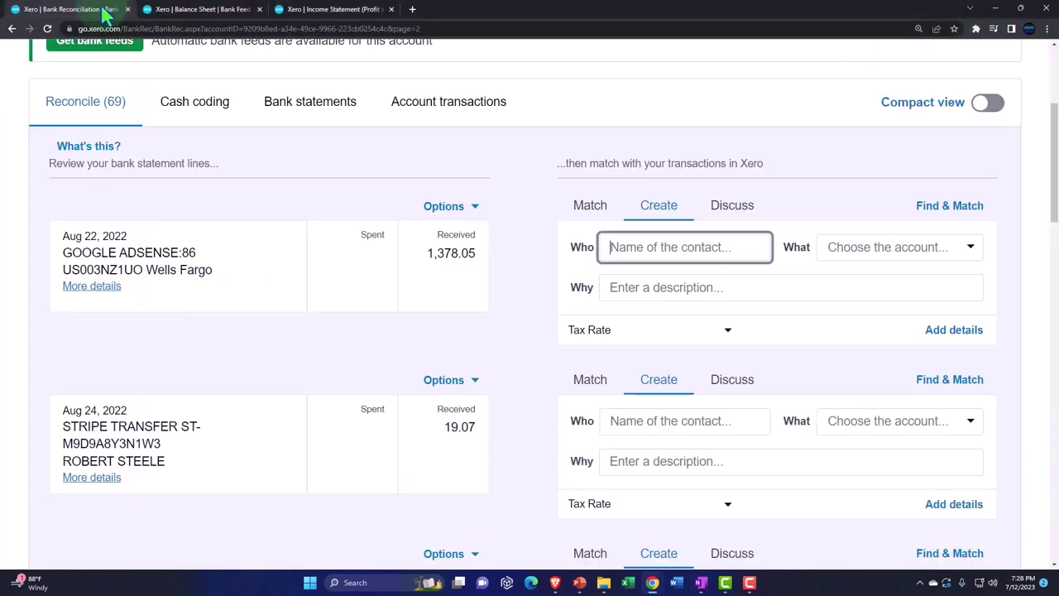
pyautogui.scroll(3, 384, 240)
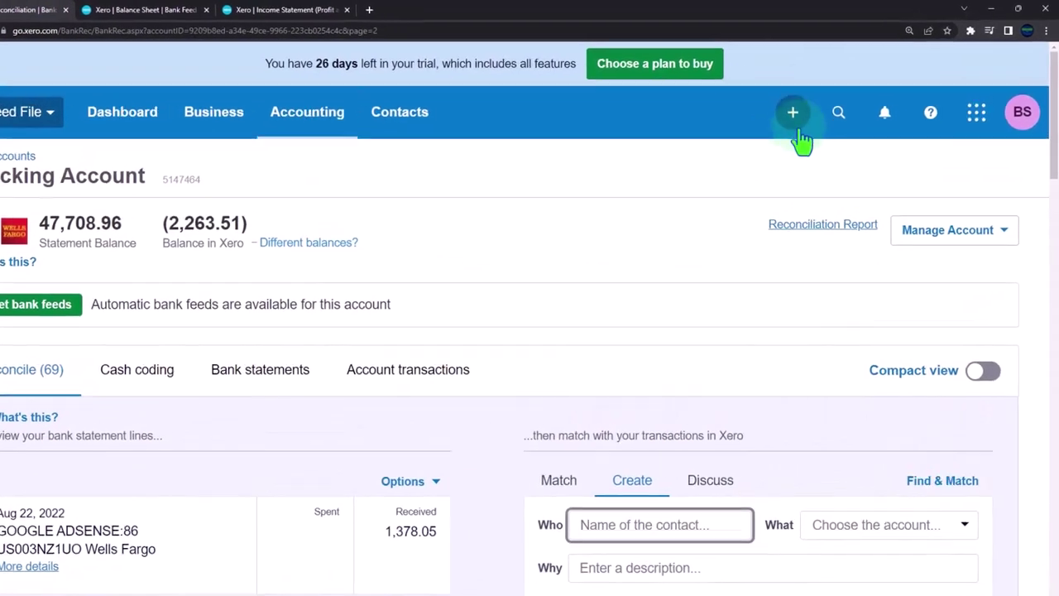
pyautogui.click(807, 104)
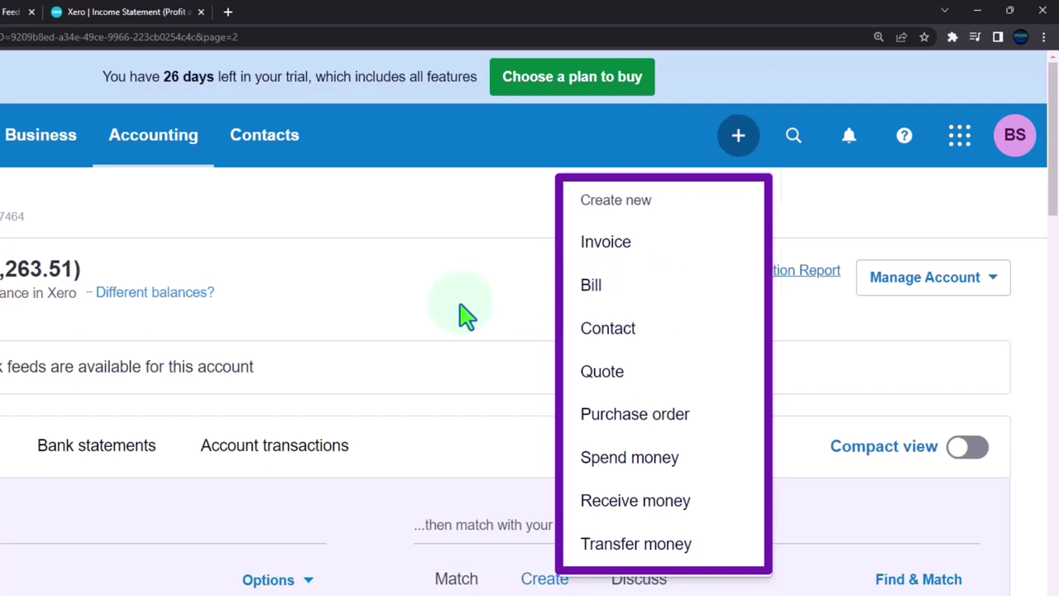
pyautogui.click(742, 133)
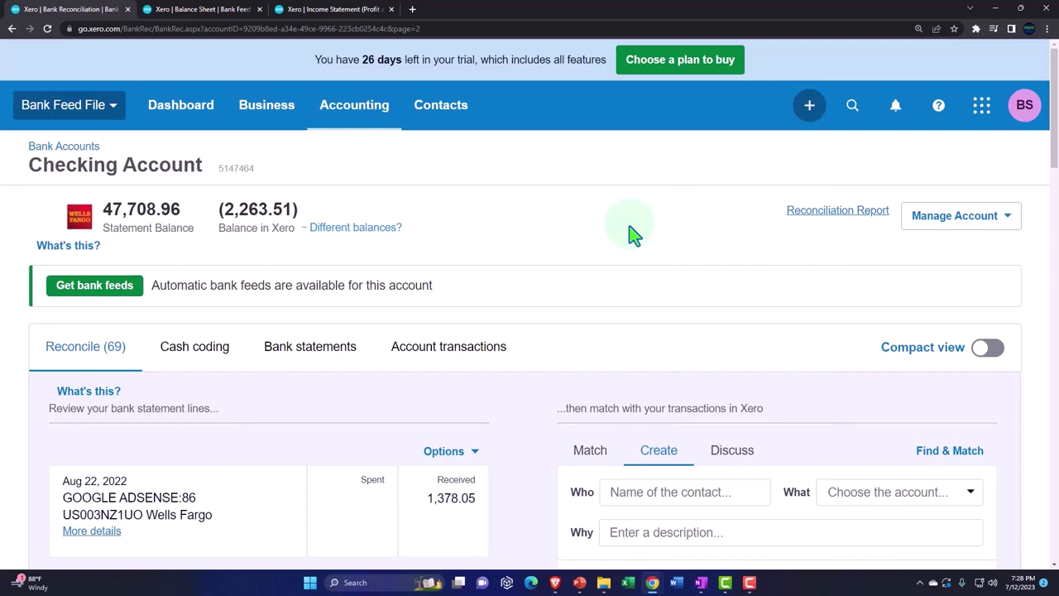
# Open the Products and services list and dismiss the item filter tip.
pyautogui.click(283, 114)
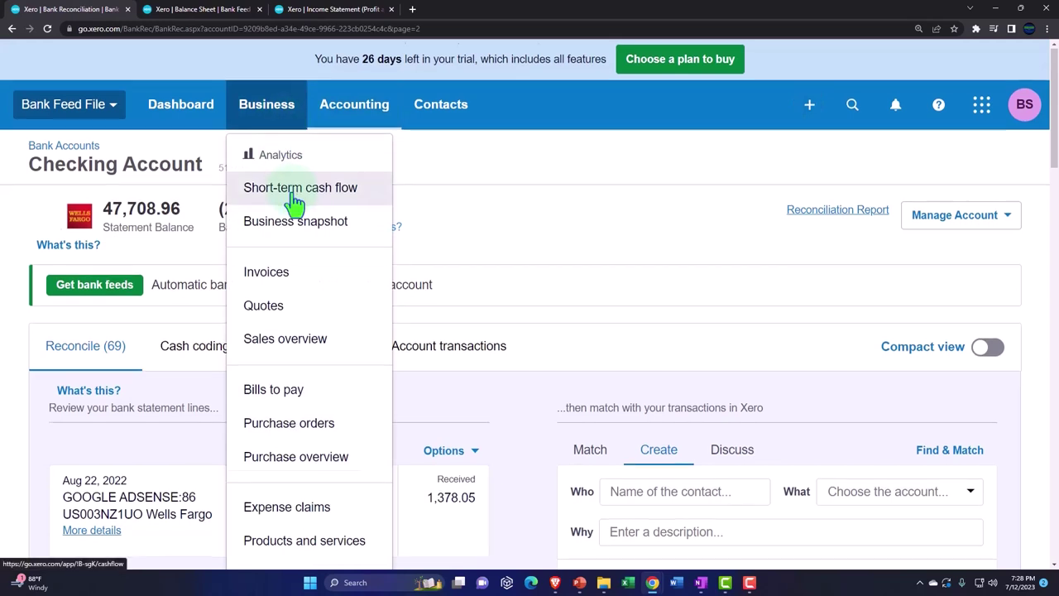
pyautogui.scroll(-1, 289, 191)
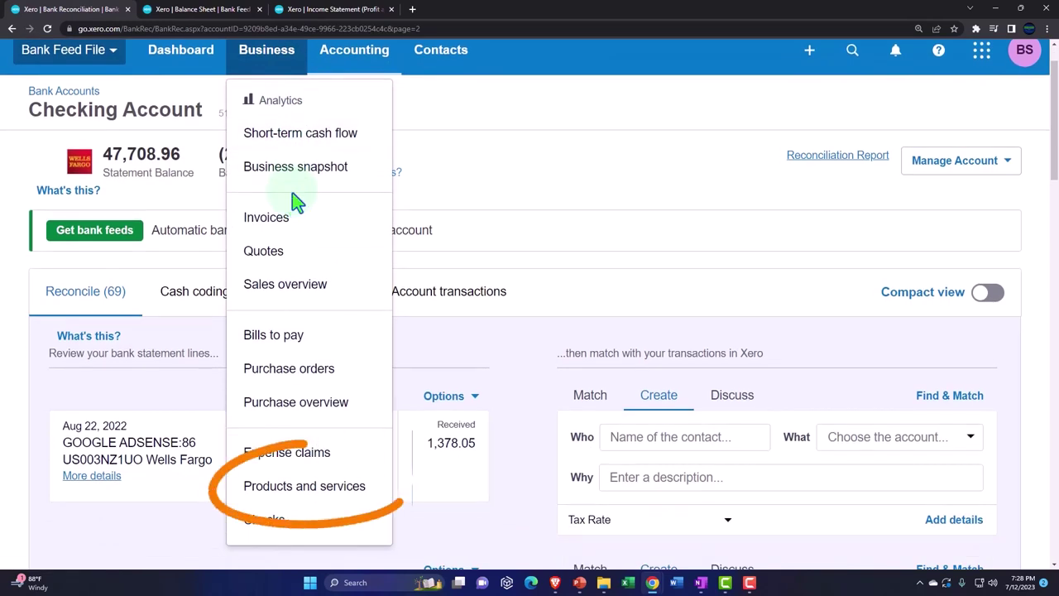
pyautogui.click(303, 489)
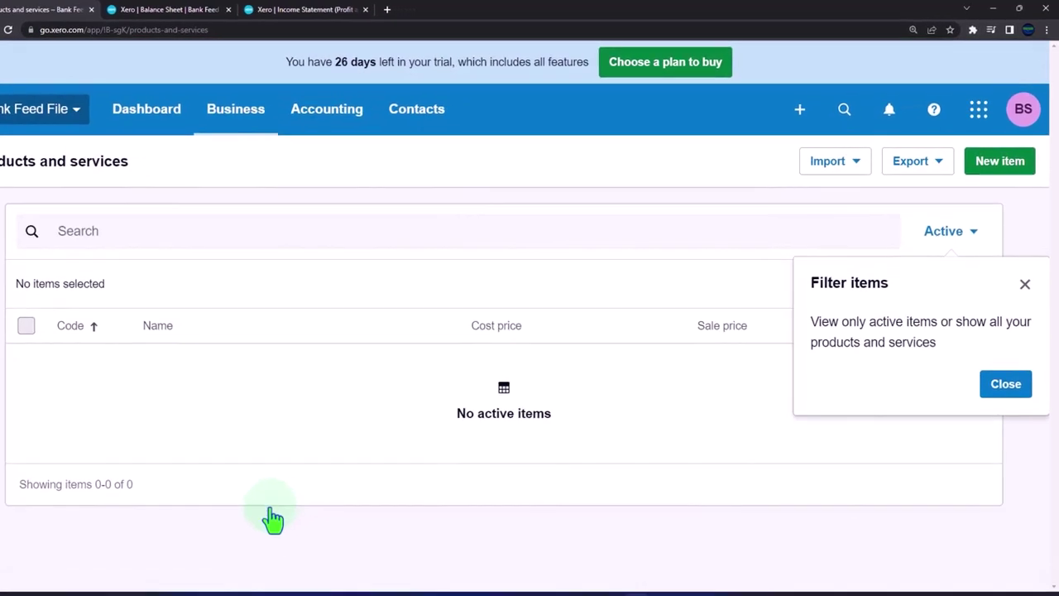
pyautogui.click(1024, 283)
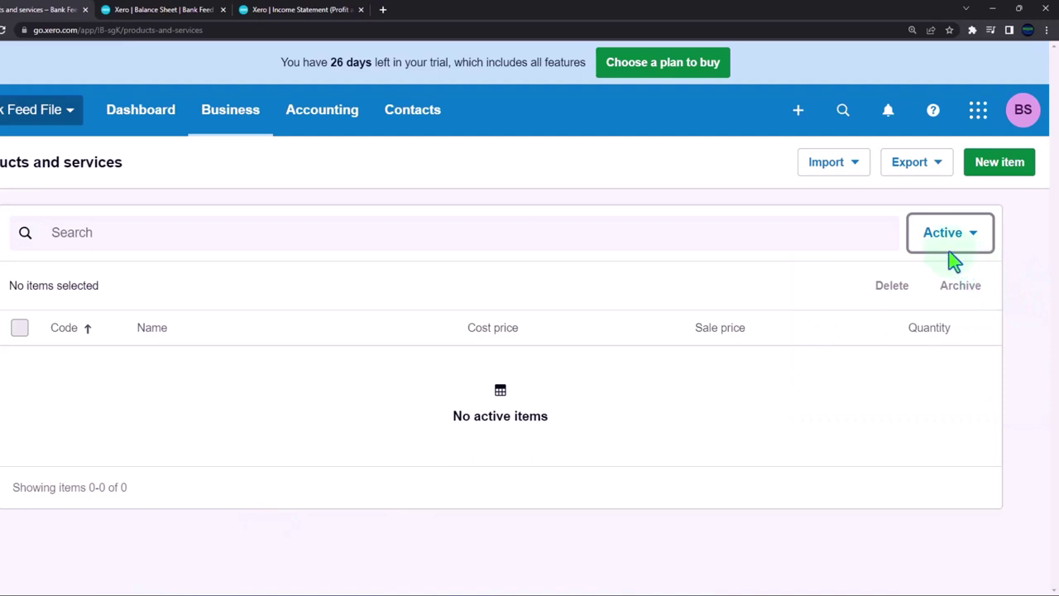
# Start a new item with "Inv Item 1" as both its code and its name.
pyautogui.click(984, 164)
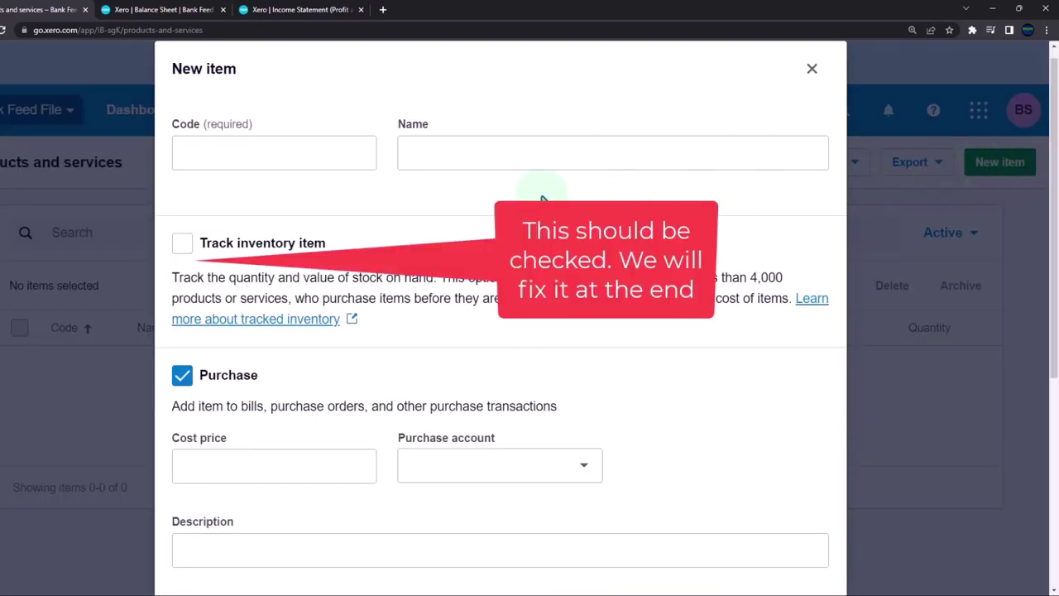
pyautogui.click(214, 155)
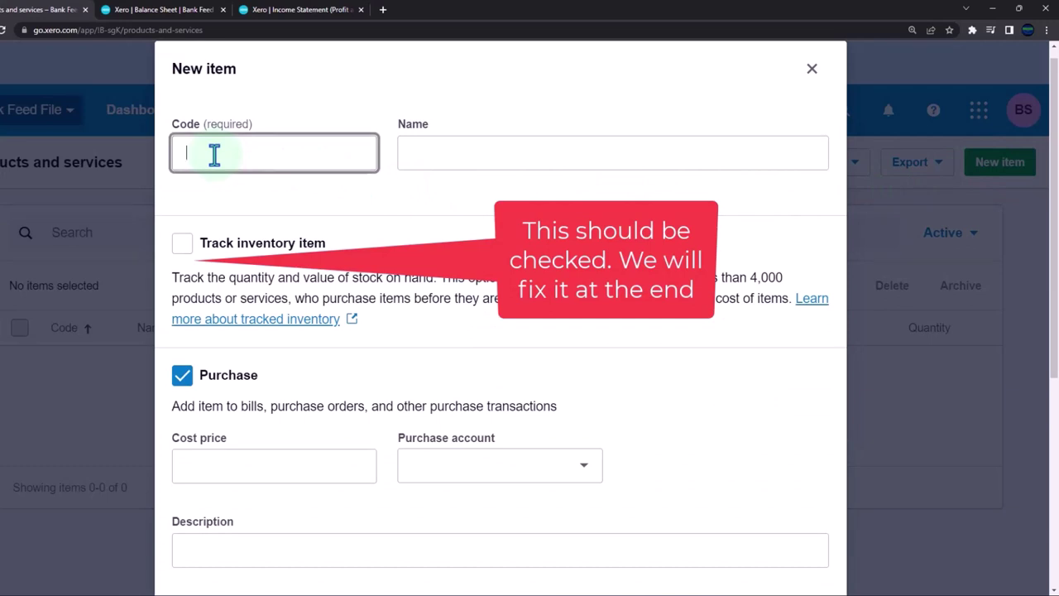
pyautogui.write('Inv Item 1')
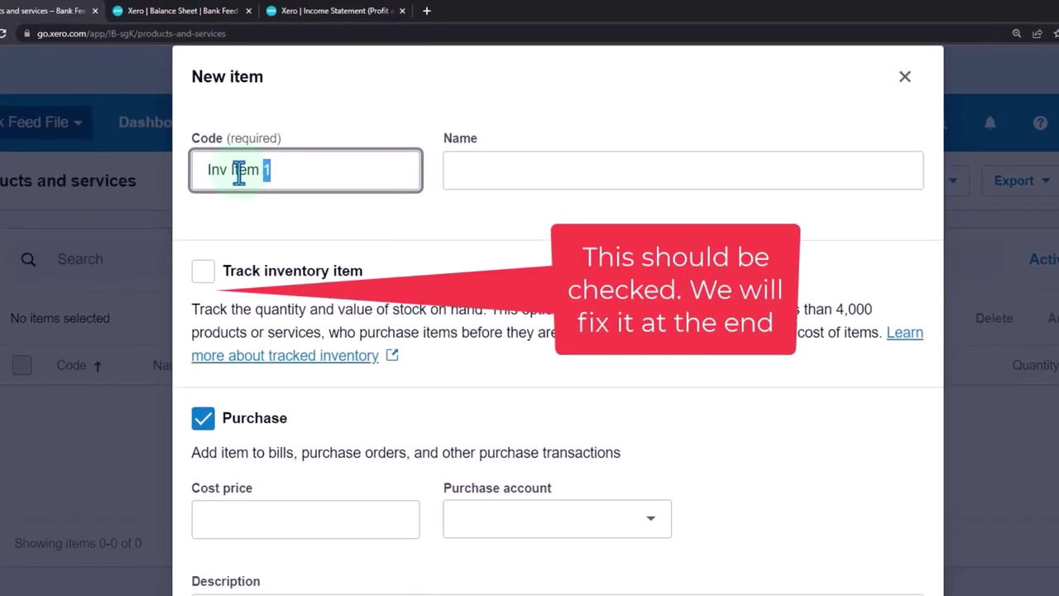
pyautogui.moveTo(240, 174); pyautogui.dragTo(237, 169)
pyautogui.hotkey('ctrl', 'c')
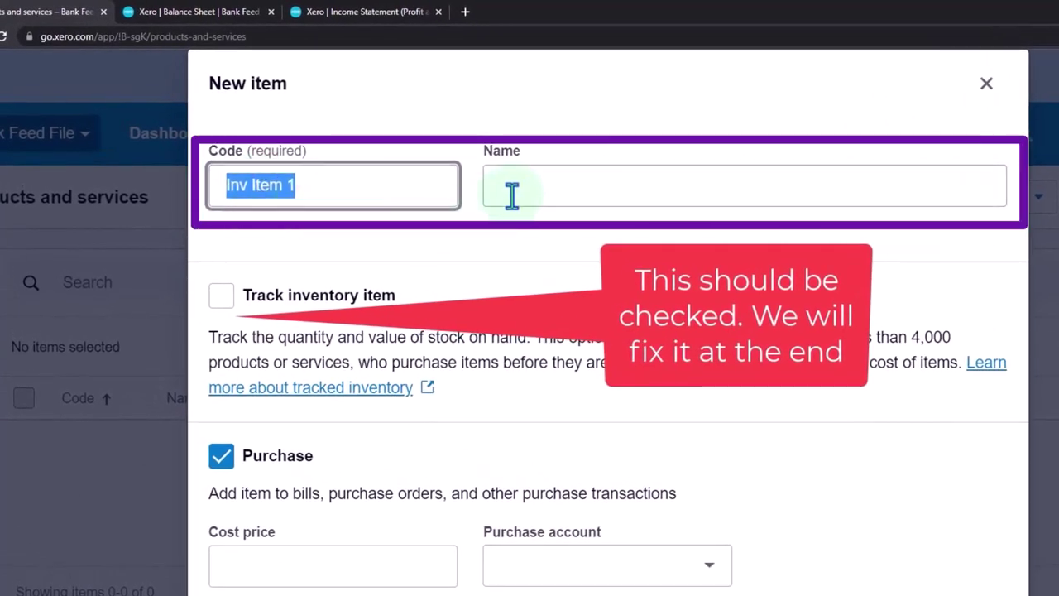
pyautogui.click(511, 195)
pyautogui.hotkey('ctrl', 'v')
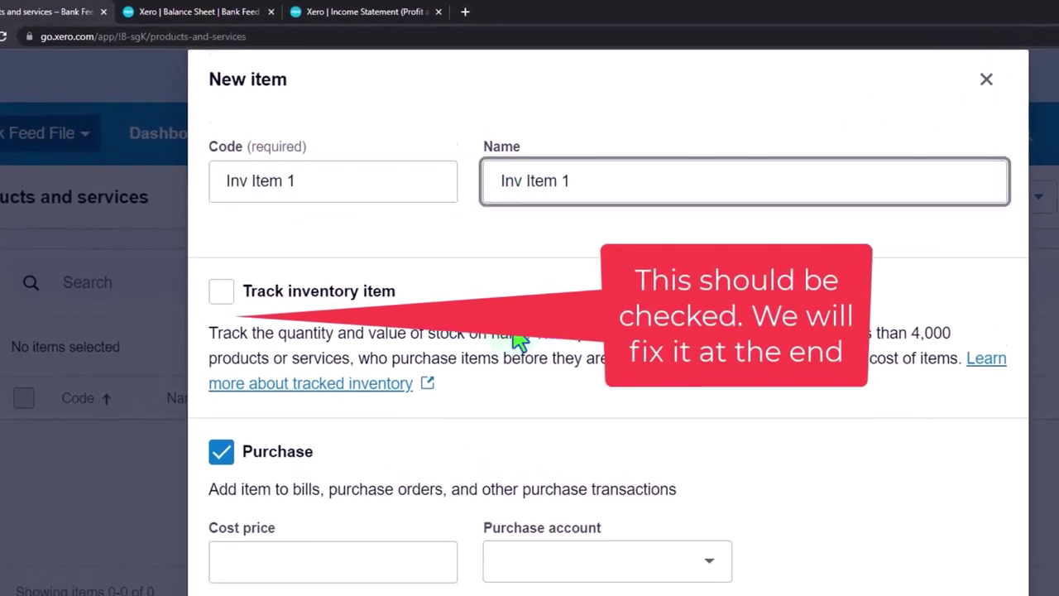
# Leave the cost price empty and set the item's purchase account to 1300 - Inventory 1.
pyautogui.scroll(-2, 516, 339)
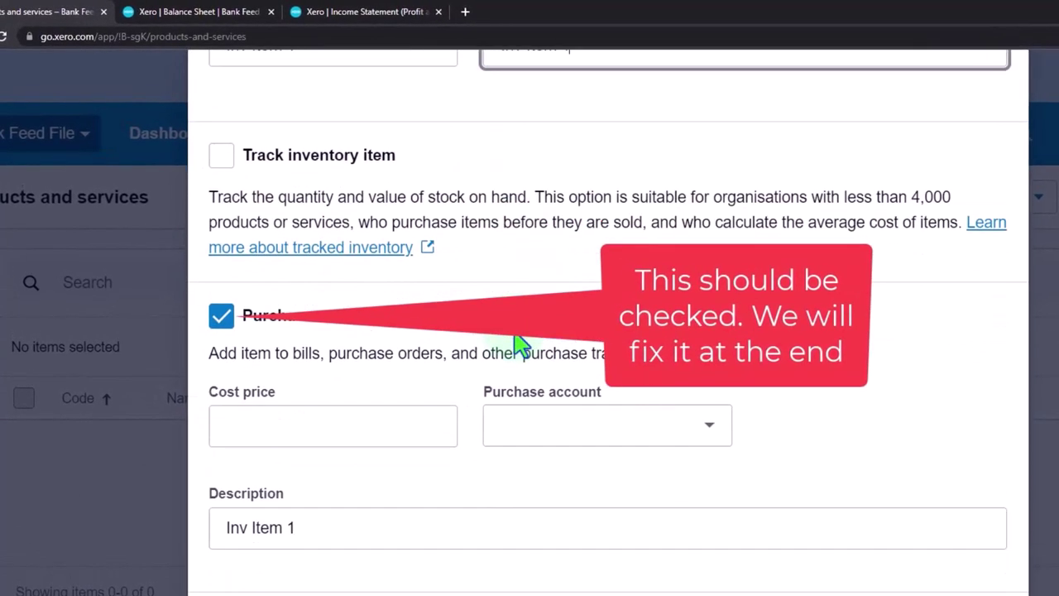
pyautogui.click(326, 422)
pyautogui.scroll(-1, 326, 420)
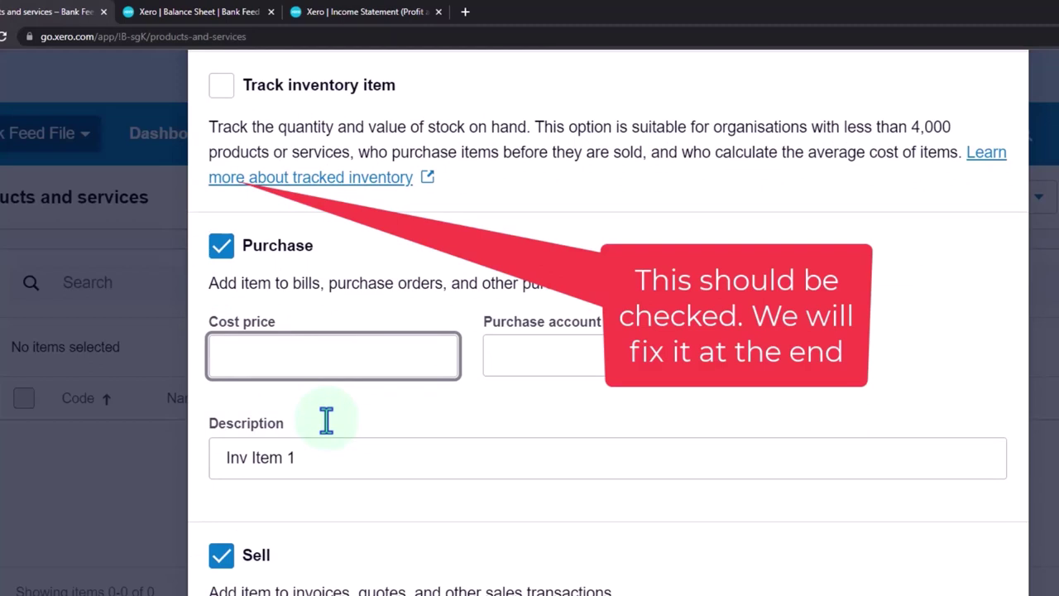
pyautogui.press('Tab')
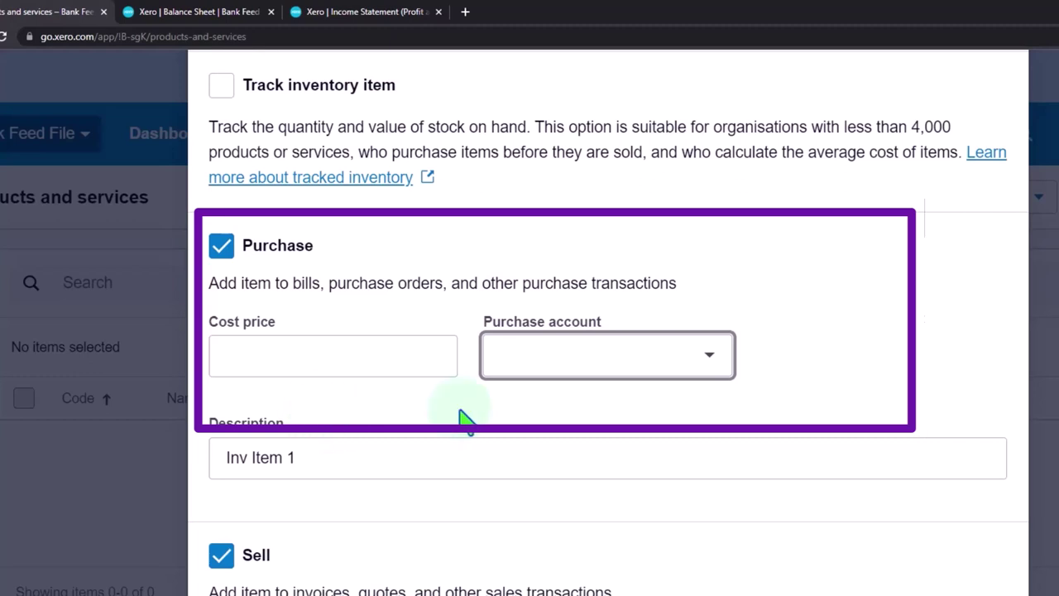
pyautogui.click(704, 355)
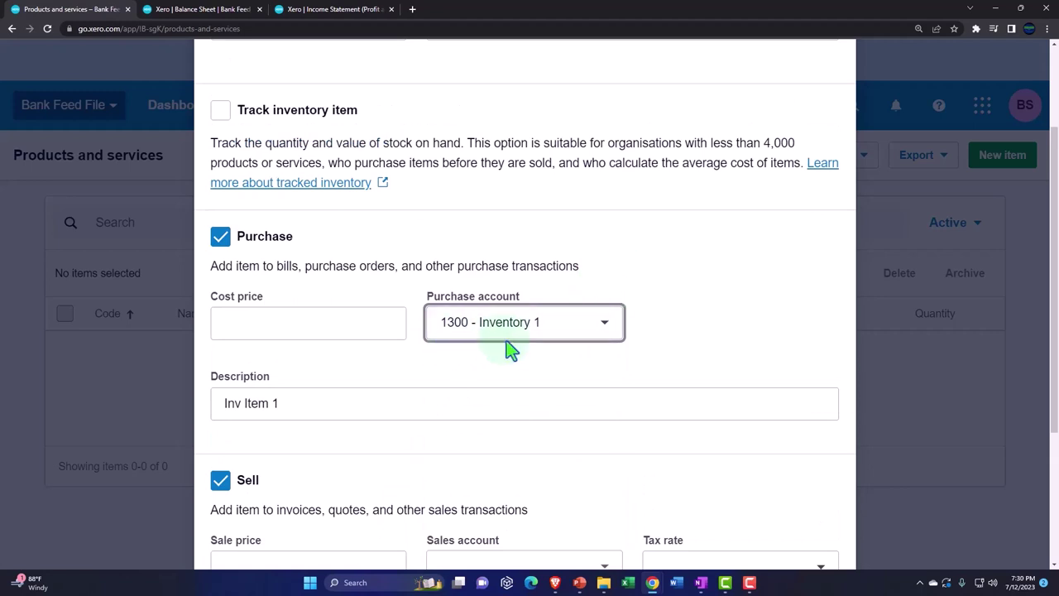
# Set the item's sale price to 500 and its sales account to 4000 - Sales, and save the item.
pyautogui.scroll(-4, 509, 347)
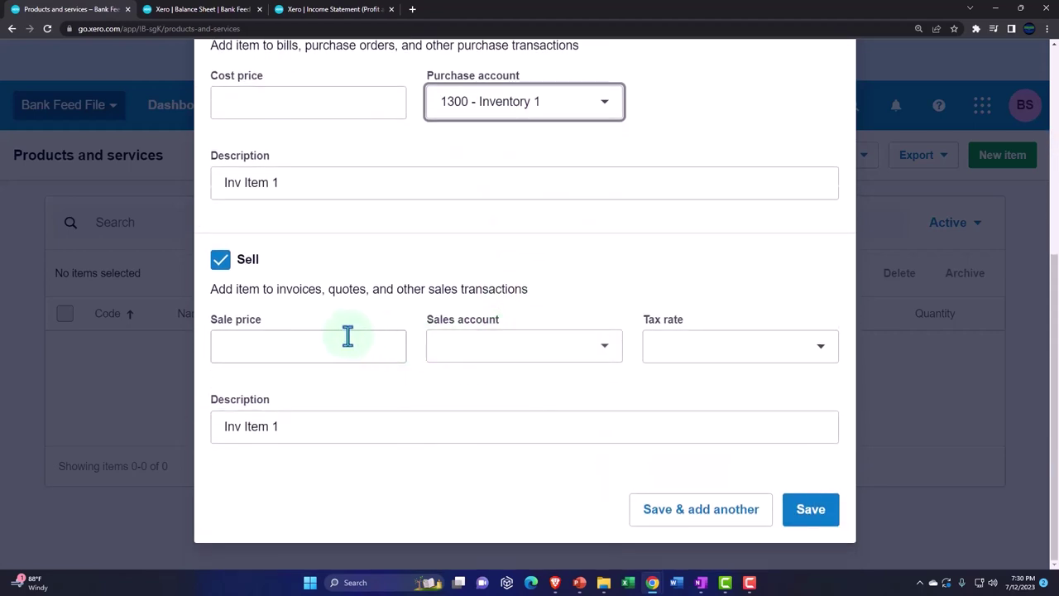
pyautogui.click(310, 341)
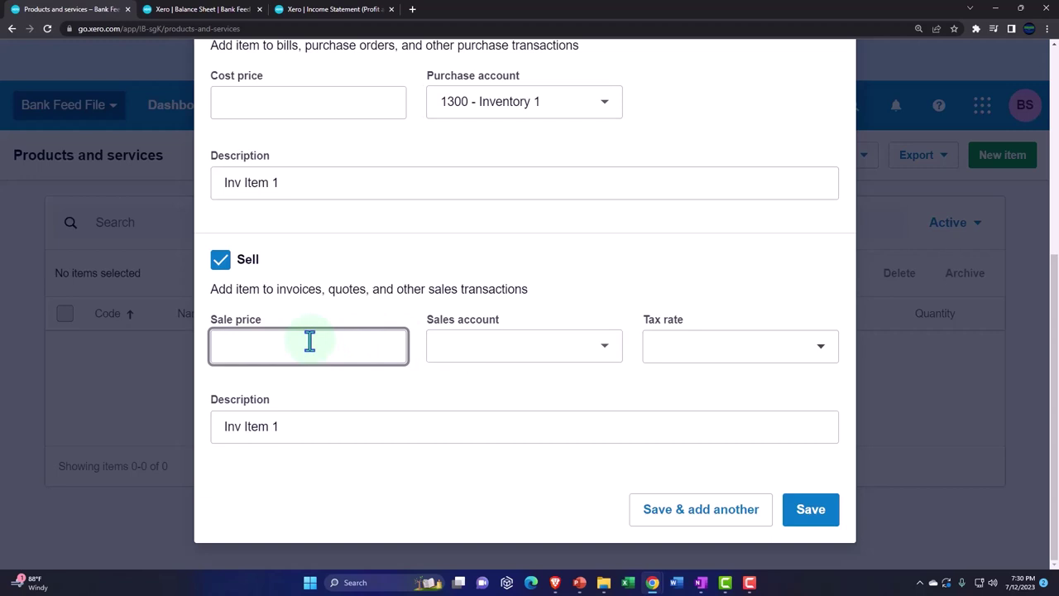
pyautogui.write('500')
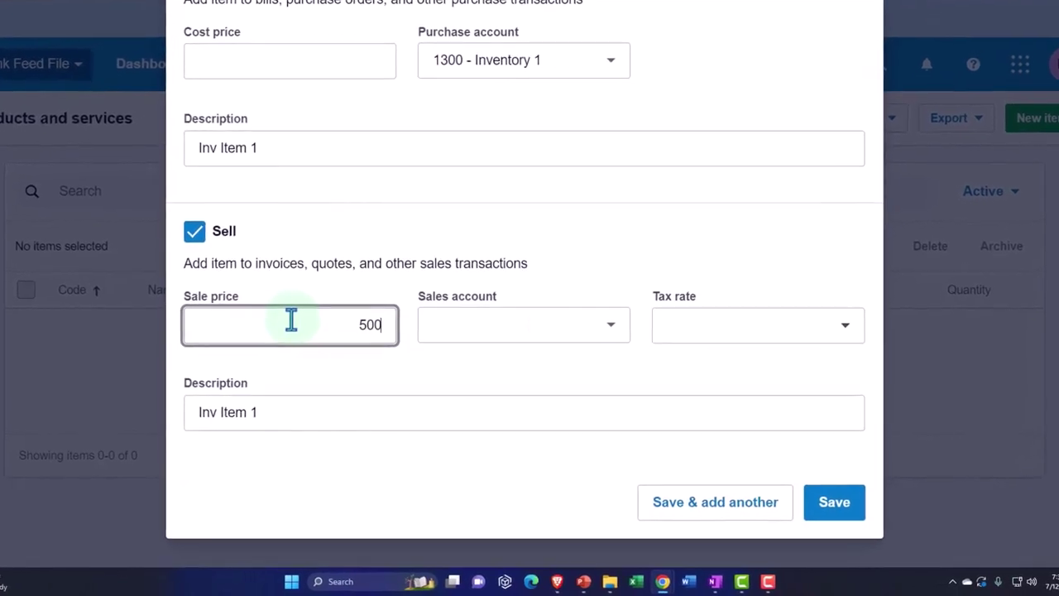
pyautogui.press('Tab')
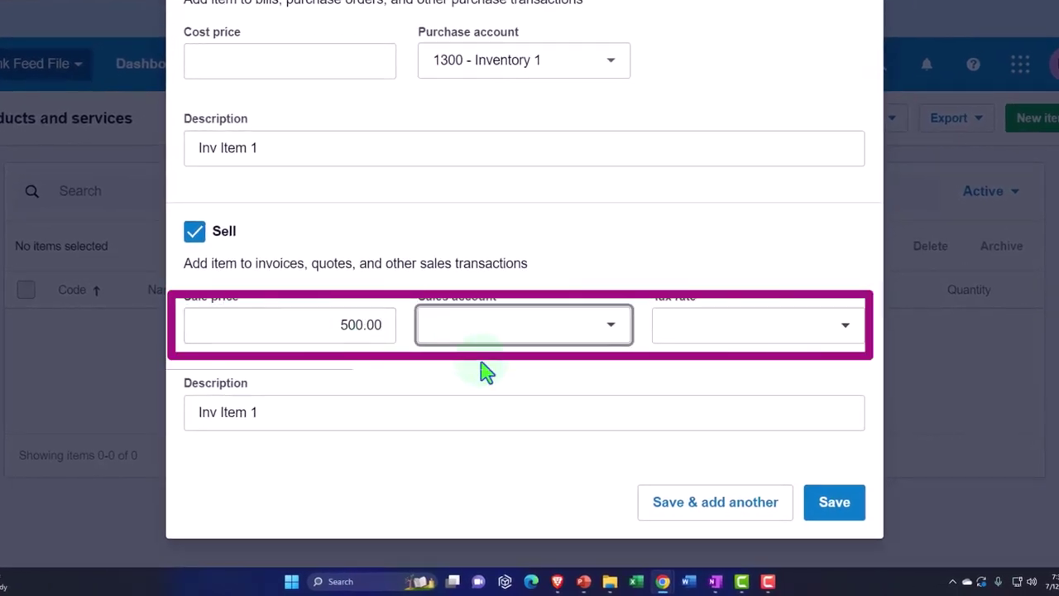
pyautogui.click(611, 339)
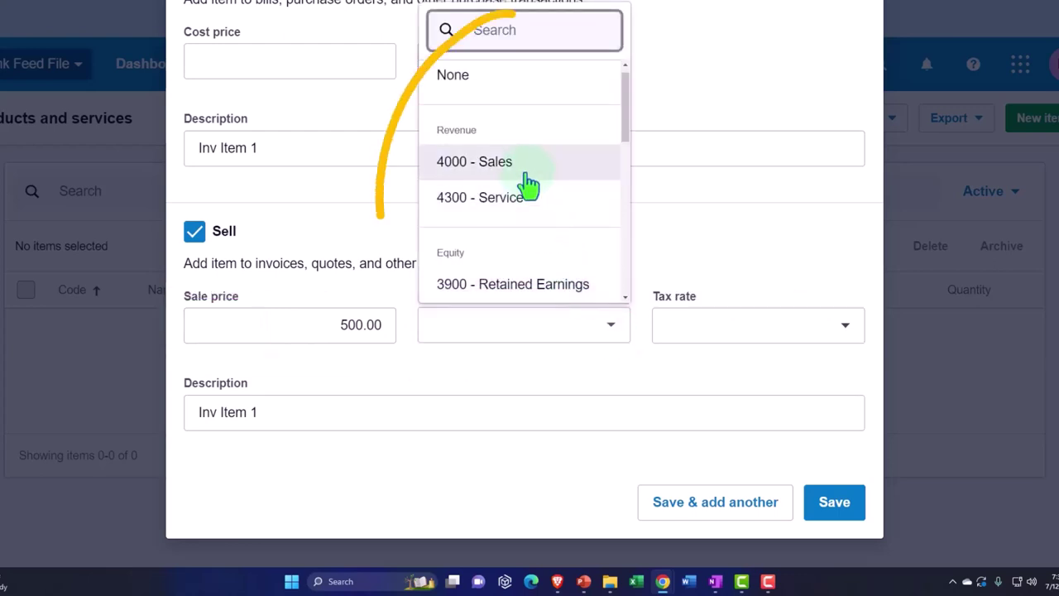
pyautogui.click(478, 170)
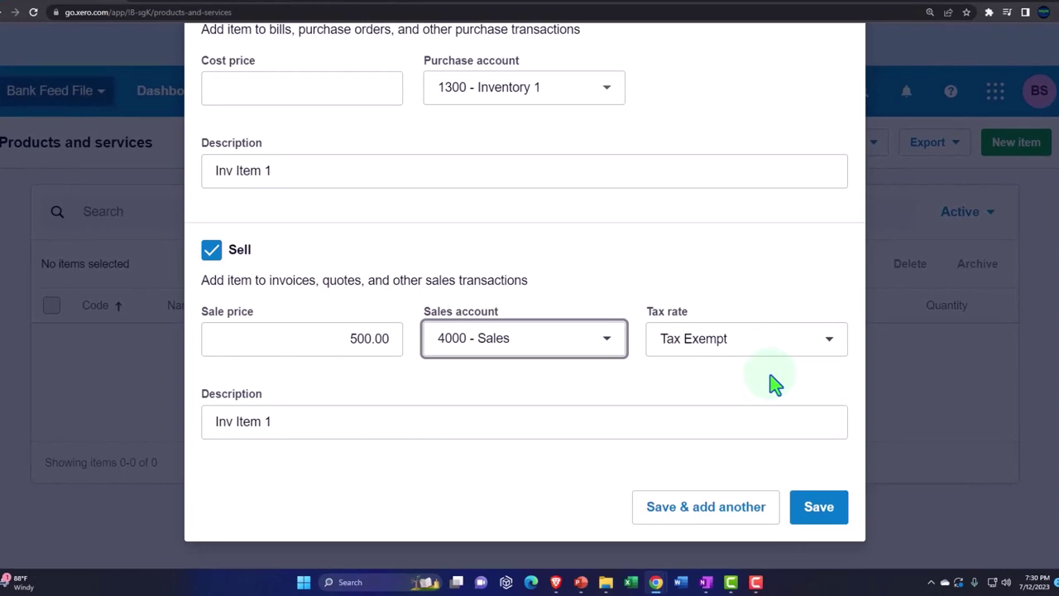
pyautogui.click(813, 510)
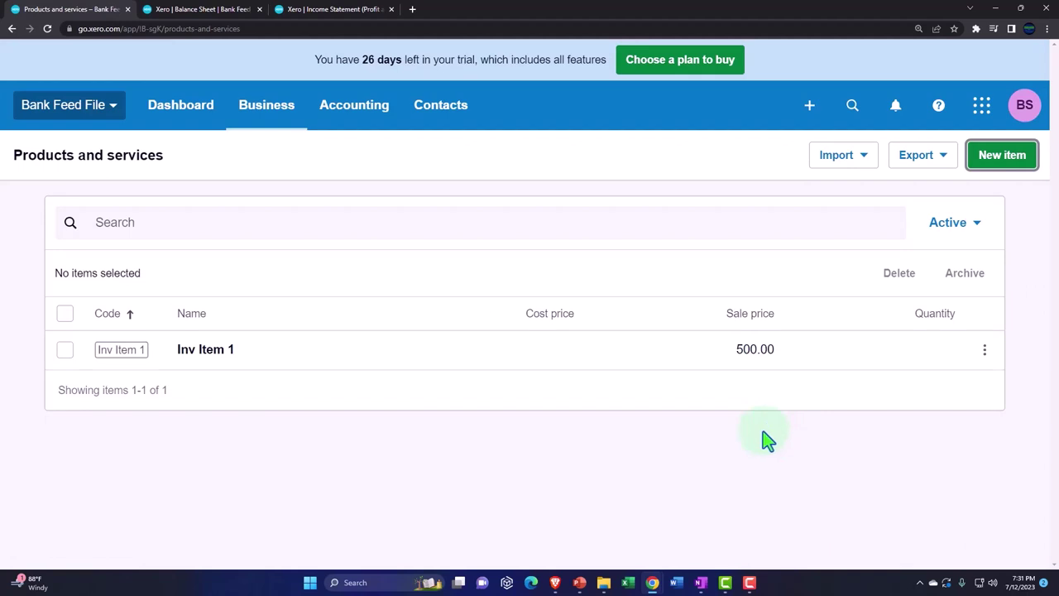
# Go to the bank accounts, view the Checking Account's transactions, and open its list of statement lines to reconcile.
pyautogui.click(276, 122)
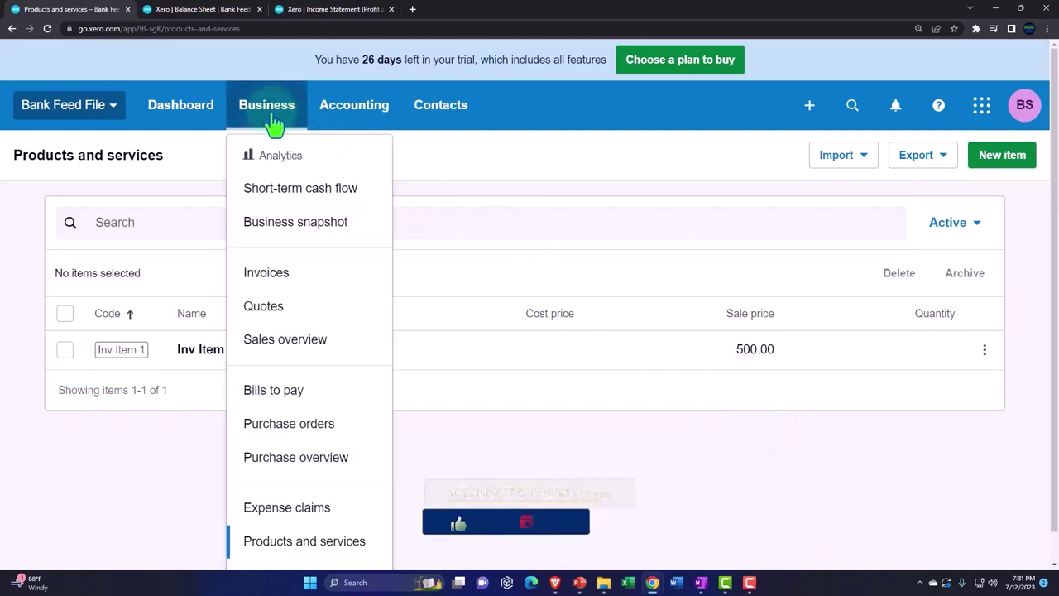
pyautogui.click(372, 121)
pyautogui.click(365, 161)
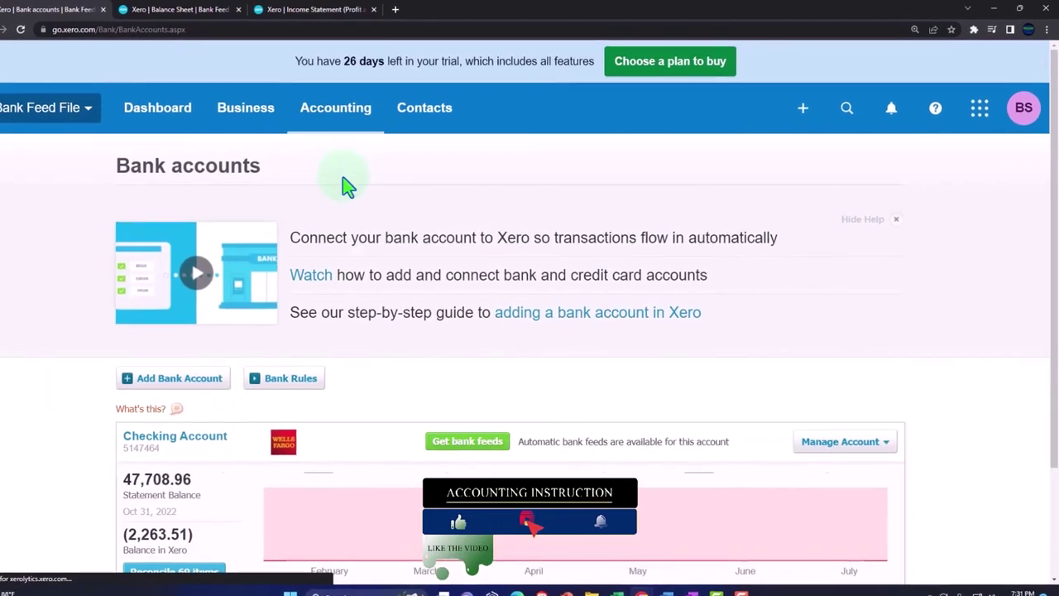
pyautogui.scroll(-2, 513, 290)
pyautogui.click(825, 369)
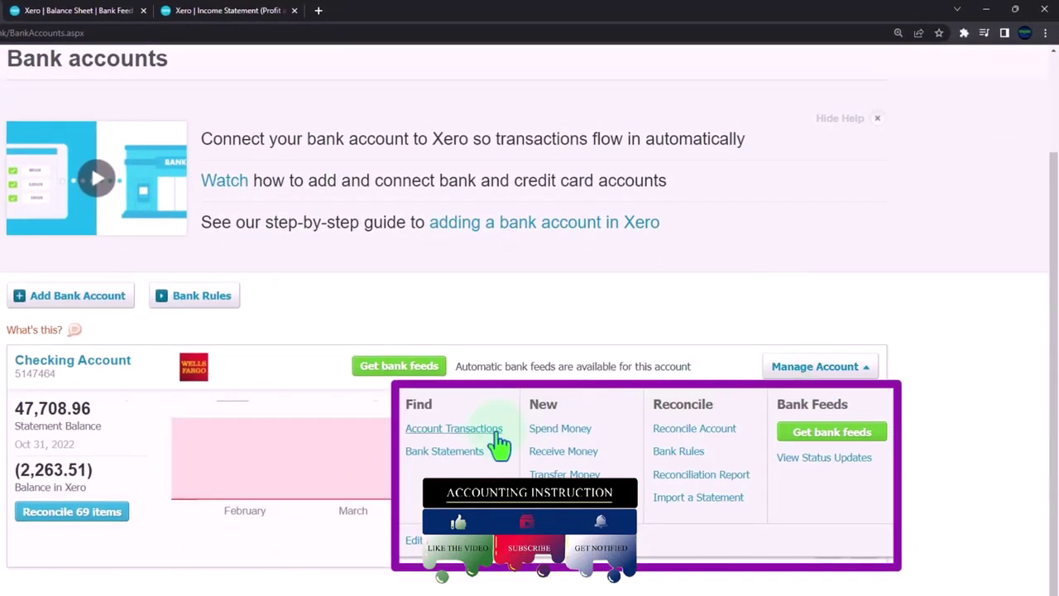
pyautogui.click(496, 430)
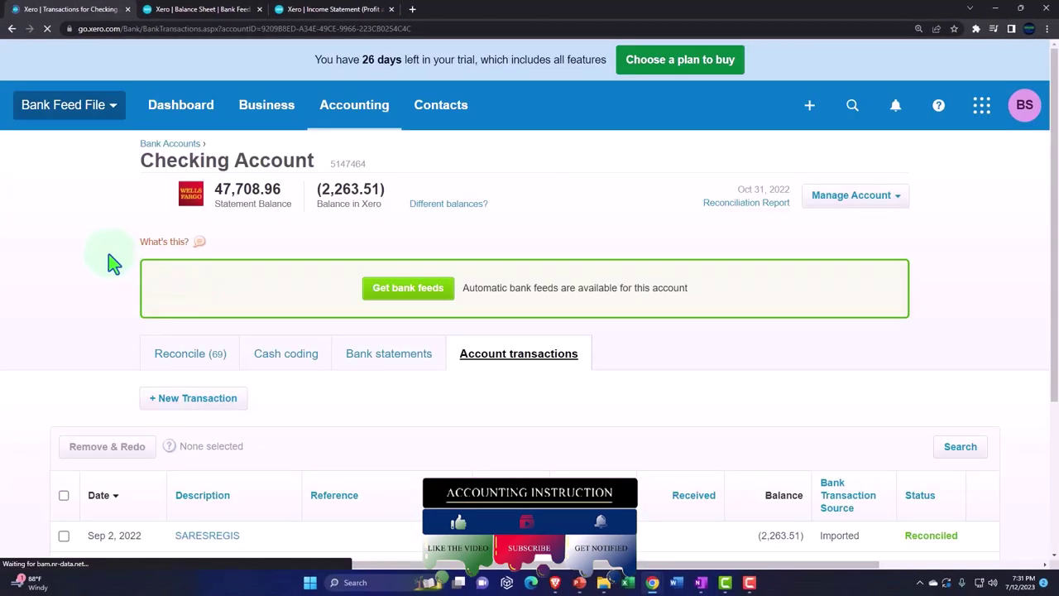
pyautogui.scroll(-2, 107, 260)
pyautogui.click(181, 199)
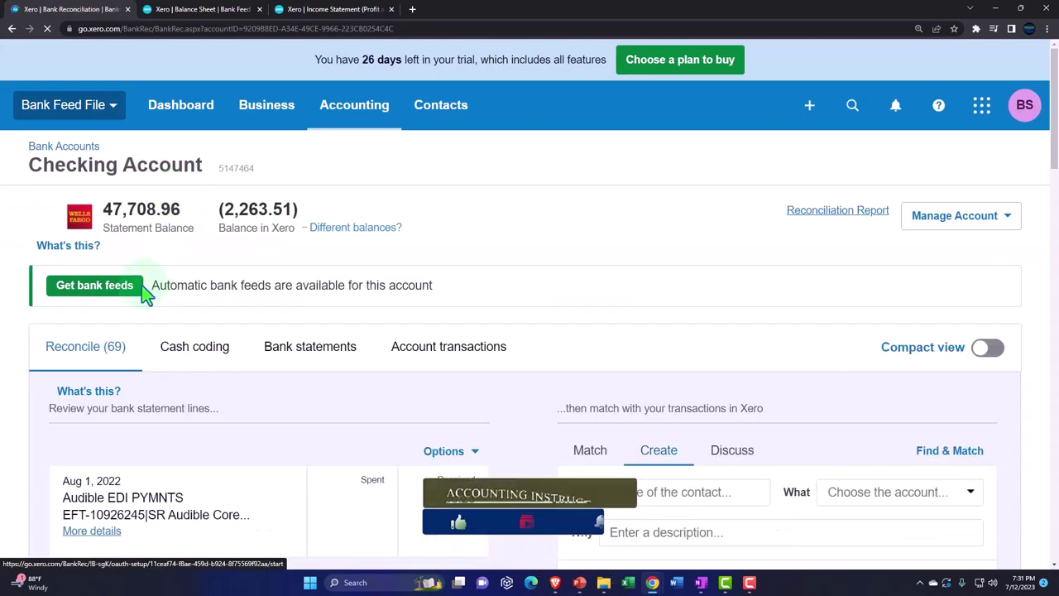
# Page through the unreconciled statement lines to the 30.00 PRIMERICA01 payment dated Oct 17, 2022.
pyautogui.scroll(-15, 142, 291)
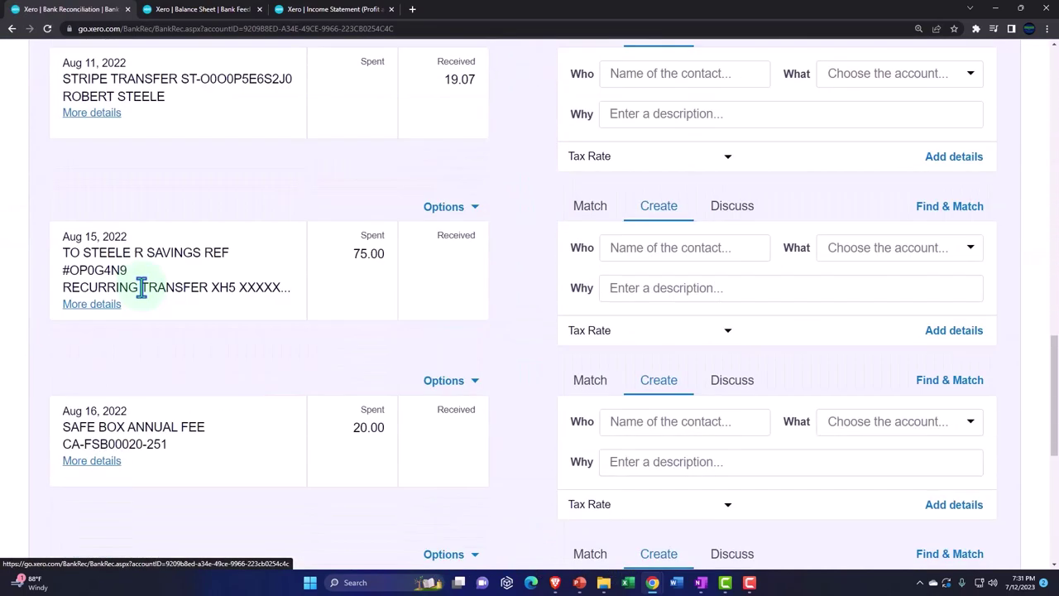
pyautogui.scroll(-5, 143, 291)
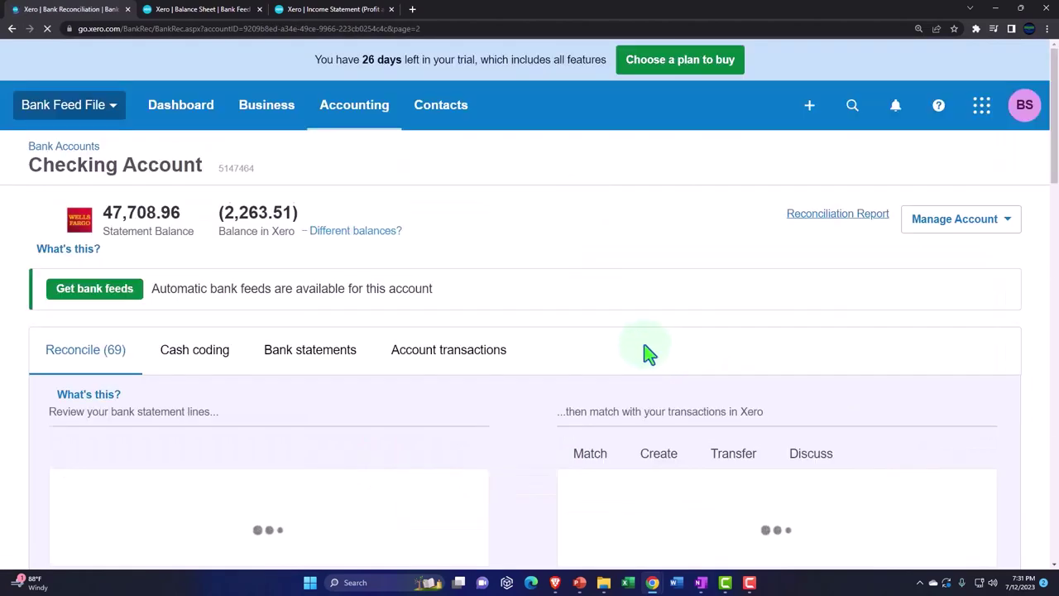
pyautogui.scroll(-20, 644, 347)
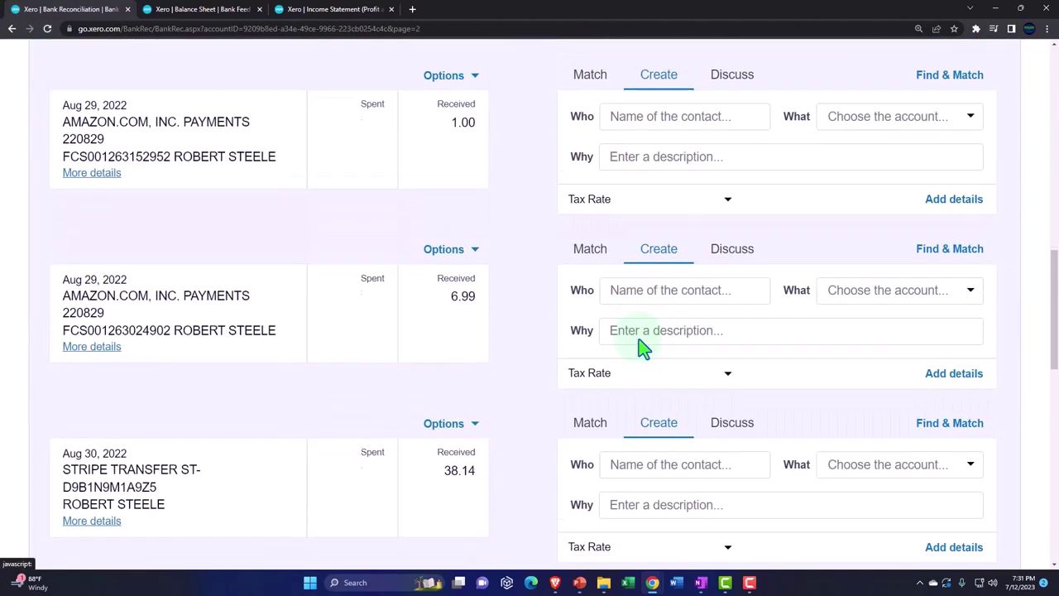
pyautogui.scroll(-2, 644, 348)
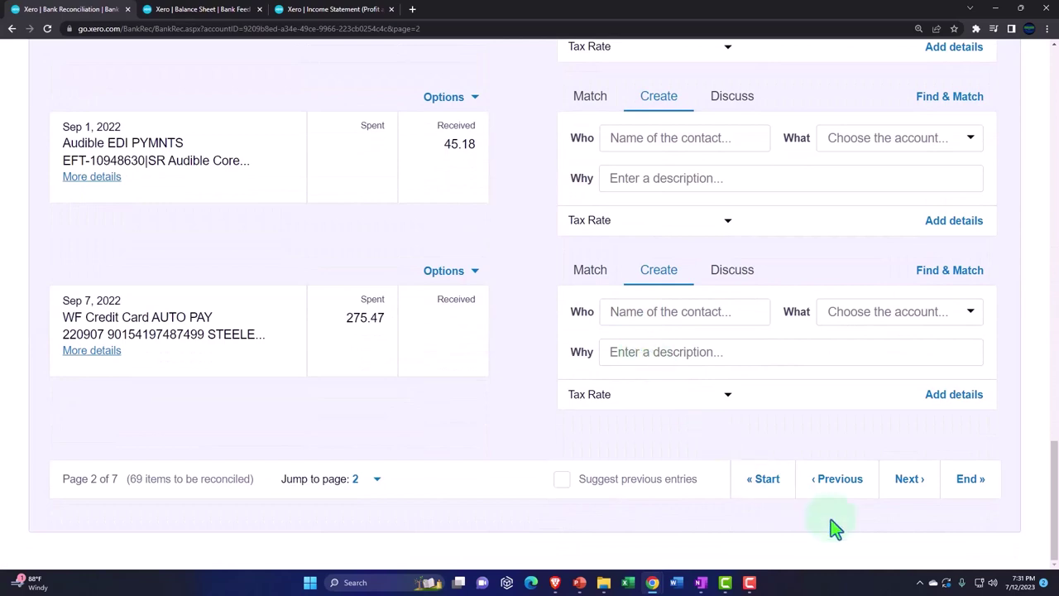
pyautogui.click(902, 486)
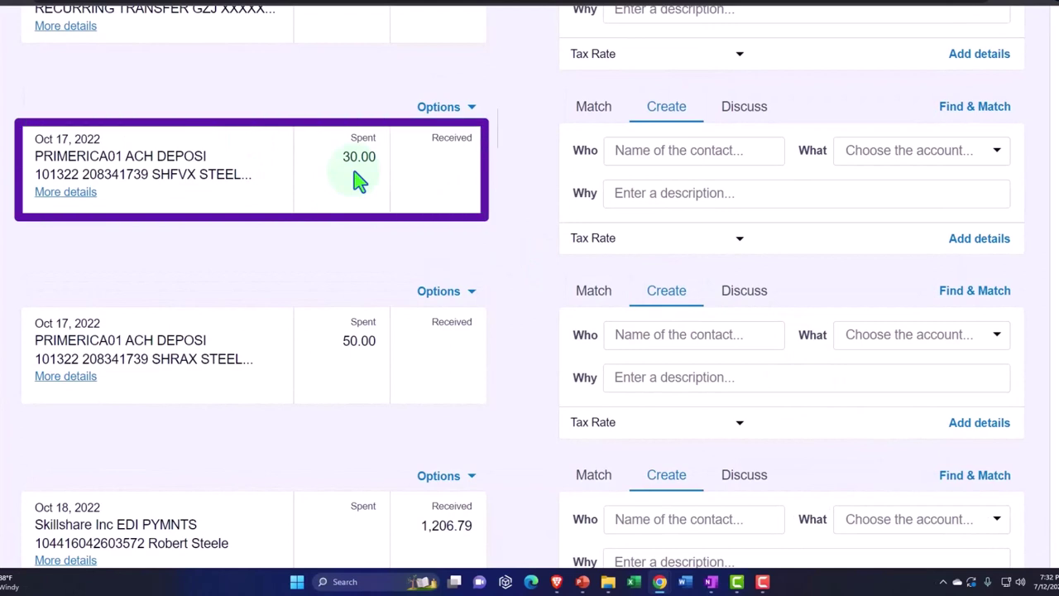
# Open the details of the 30.00 PRIMERICA01 payment dated Oct 17, 2022, and choose PRIMERICA01 ACH DEPOSI as its payee.
pyautogui.click(979, 256)
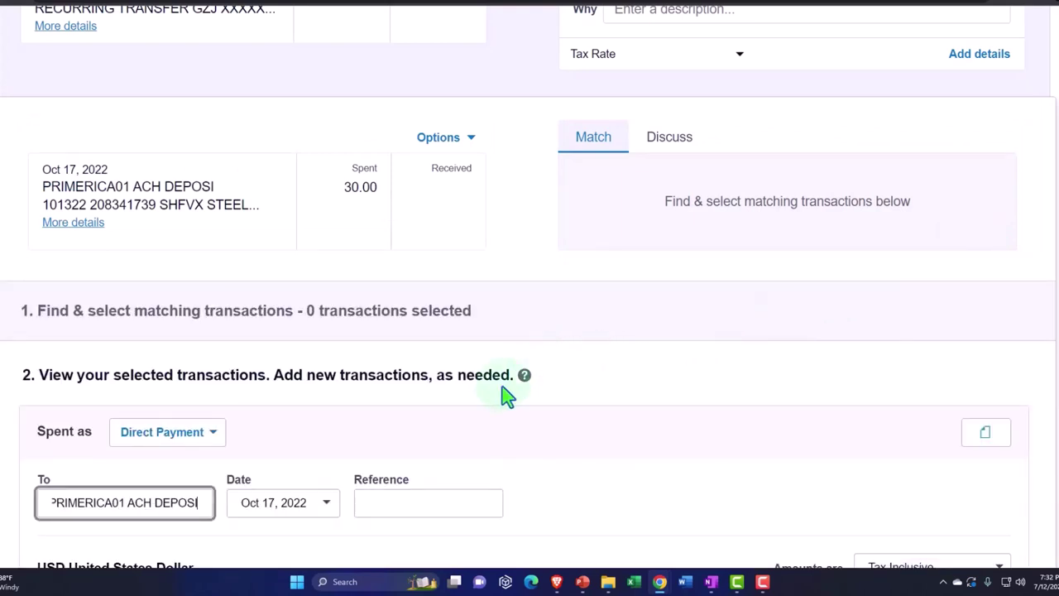
pyautogui.scroll(-2, 485, 392)
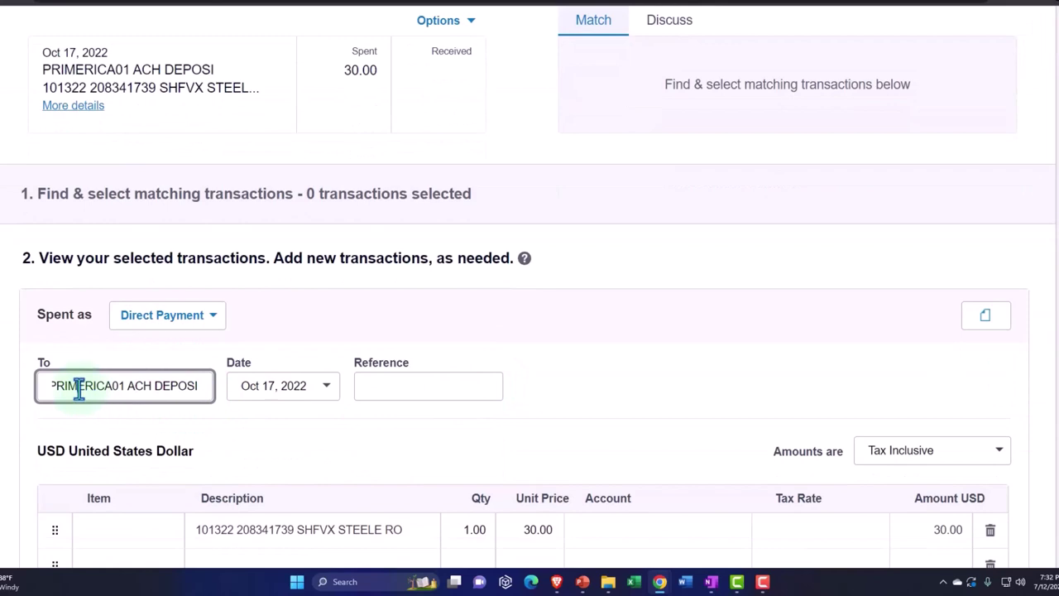
pyautogui.press('Tab')
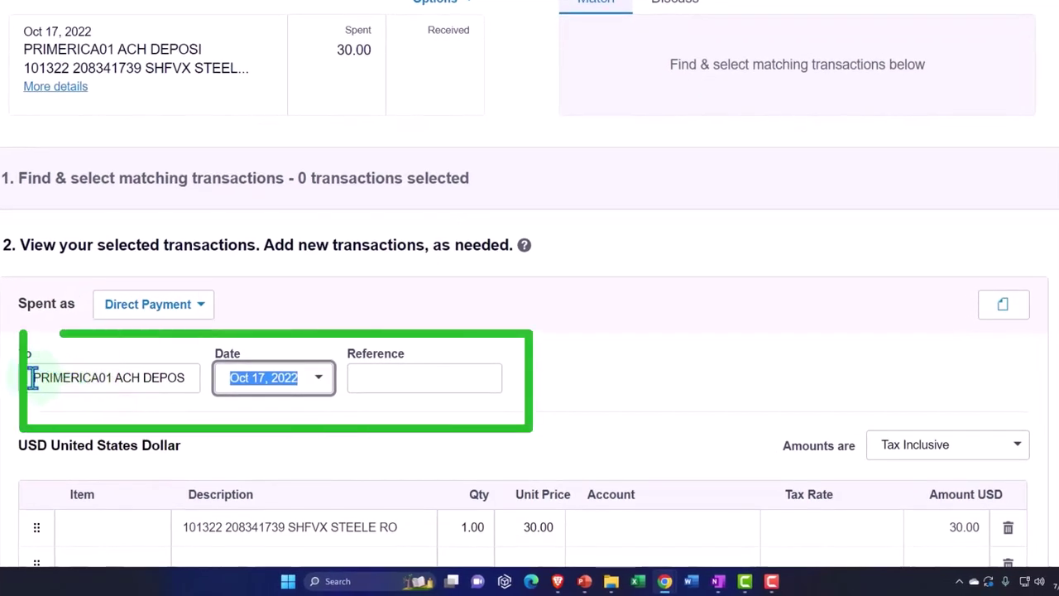
pyautogui.moveTo(31, 374); pyautogui.dragTo(244, 379)
pyautogui.write('Prim')
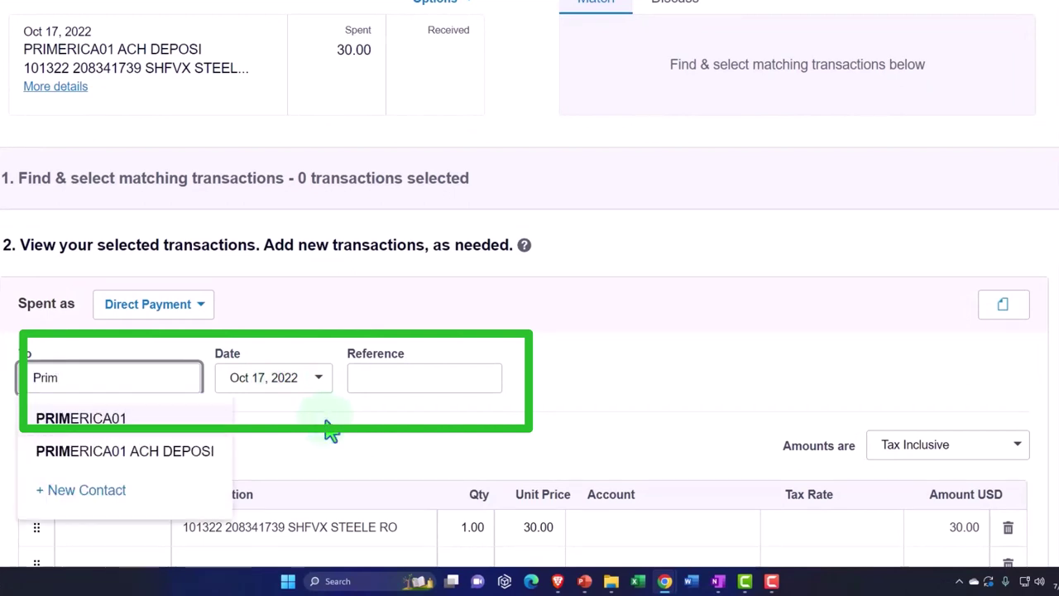
pyautogui.click(142, 456)
pyautogui.press('Tab')
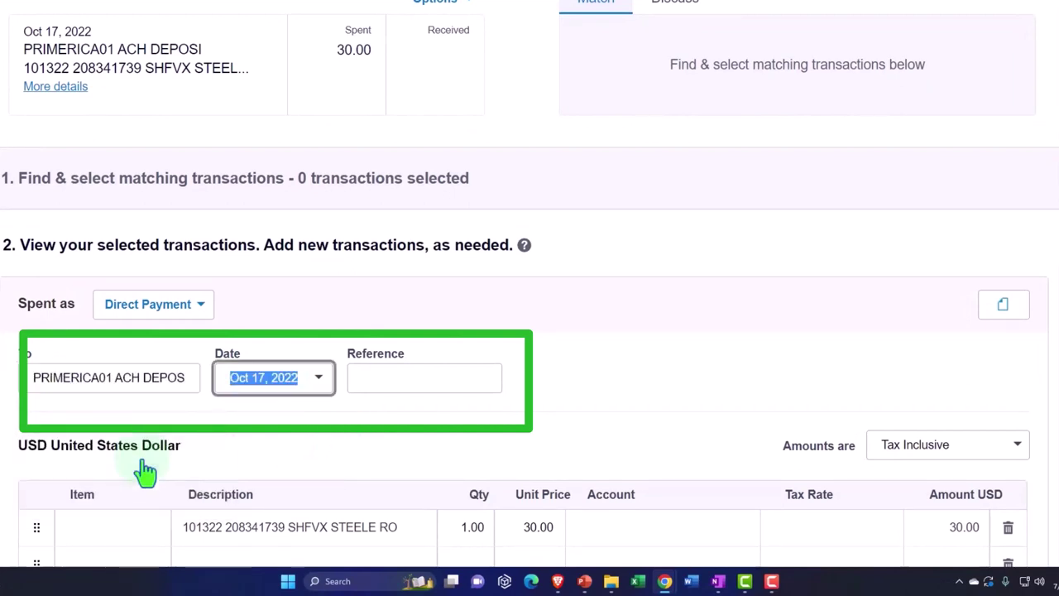
pyautogui.press('Tab')
pyautogui.scroll(-1, 488, 414)
pyautogui.scroll(-2, 488, 413)
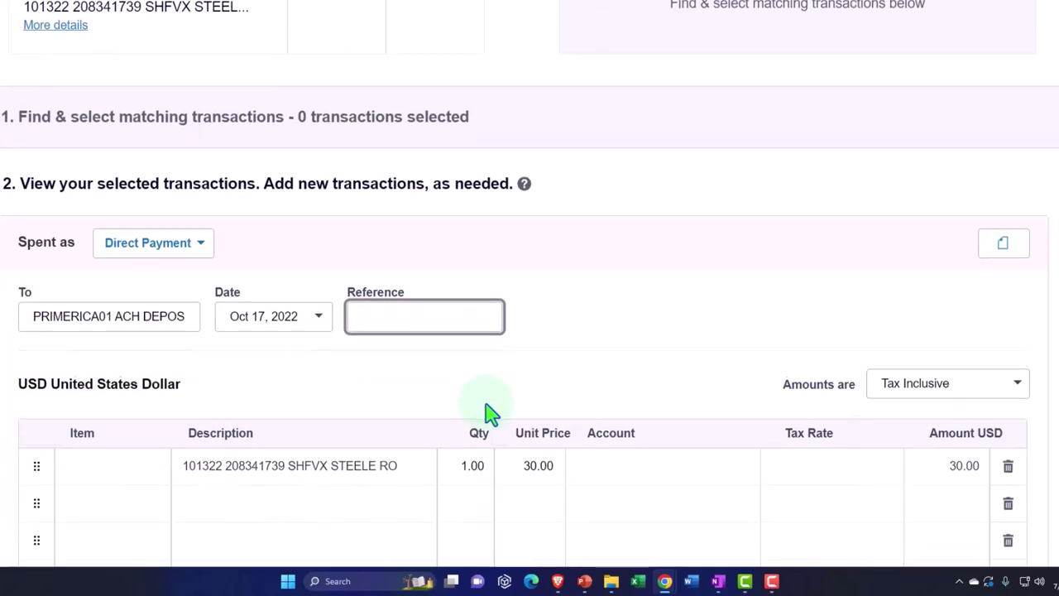
# Assign Inv Item 1 to the payment's first line, keep quantity 1, and enter a unit price of 30.
pyautogui.click(125, 353)
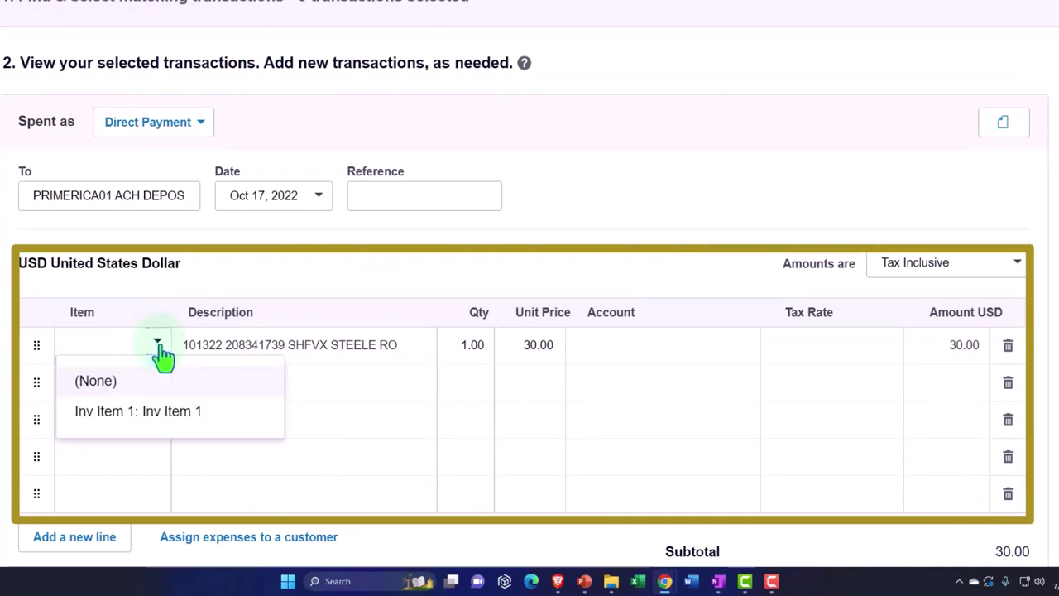
pyautogui.click(159, 414)
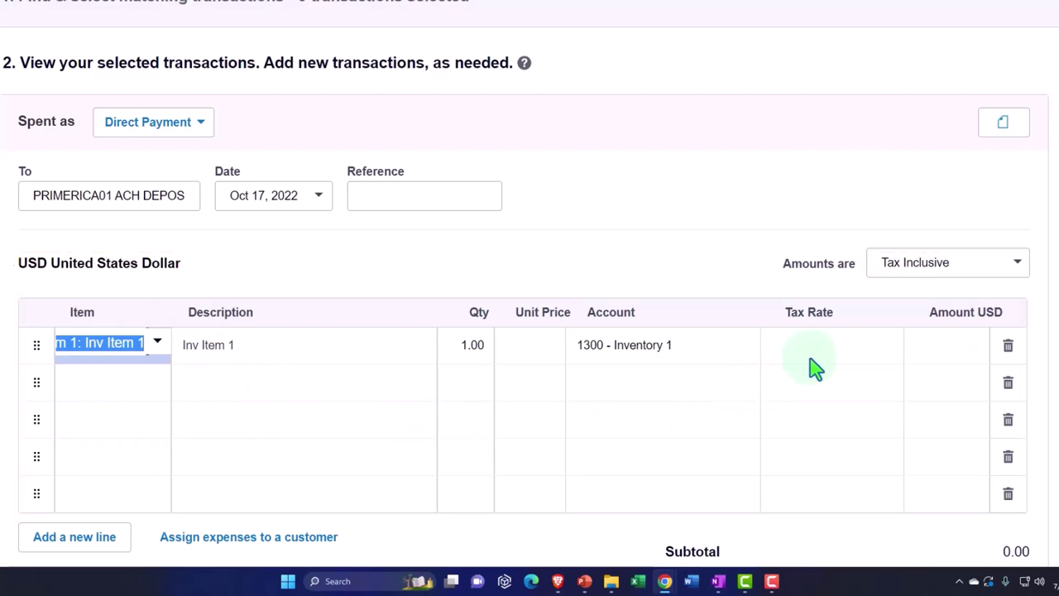
pyautogui.press('Tab')
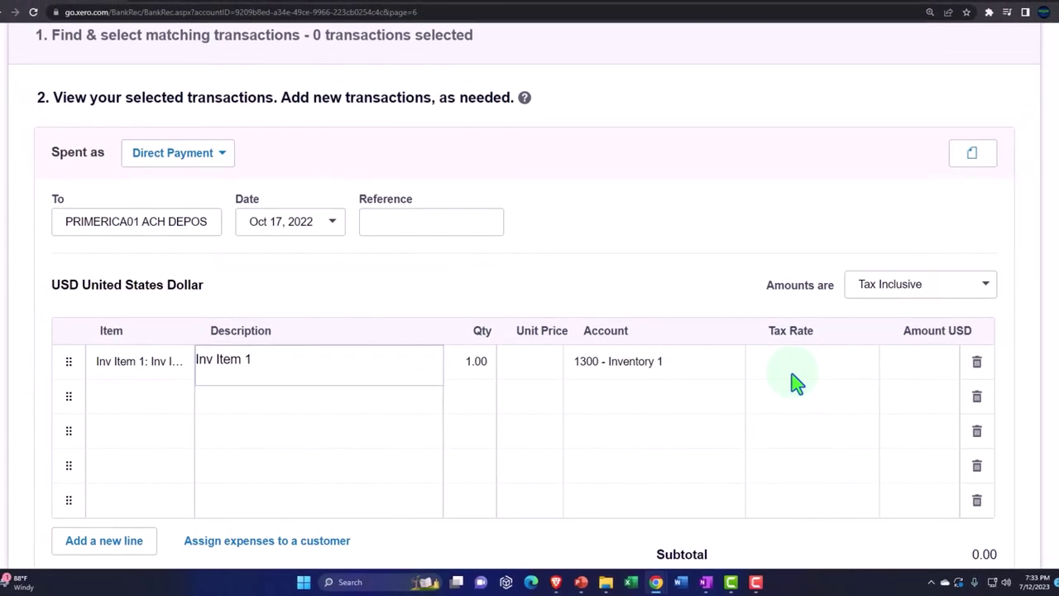
pyautogui.press('Tab')
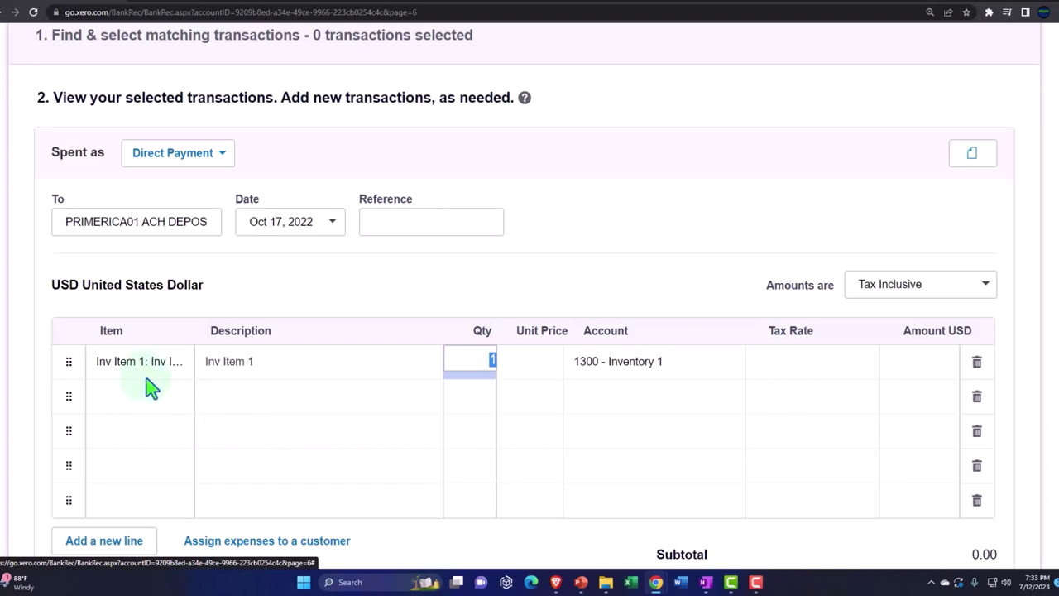
pyautogui.press('Tab')
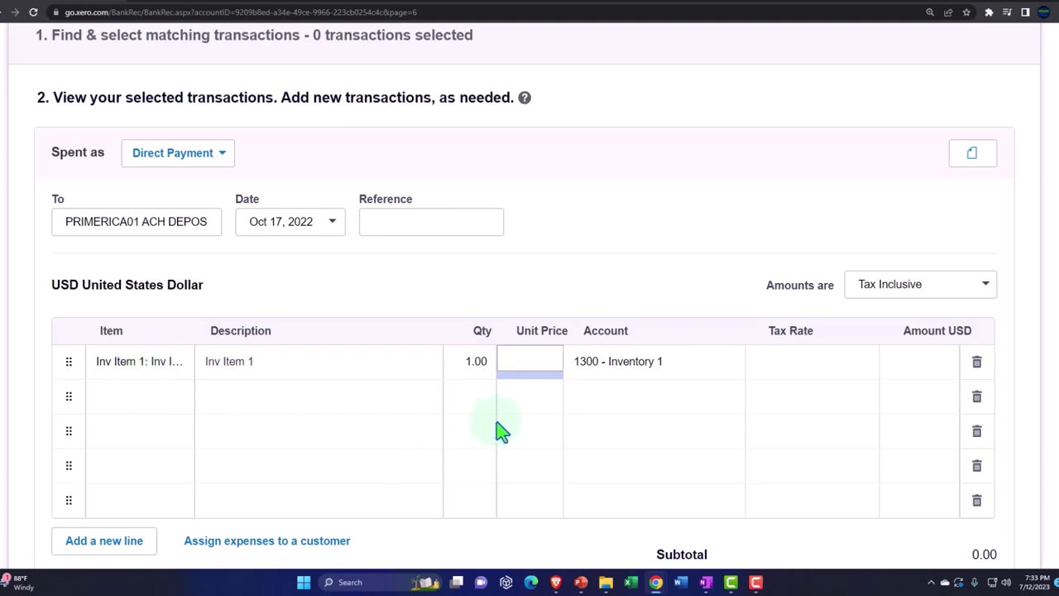
pyautogui.scroll(1, 503, 430)
pyautogui.write('3')
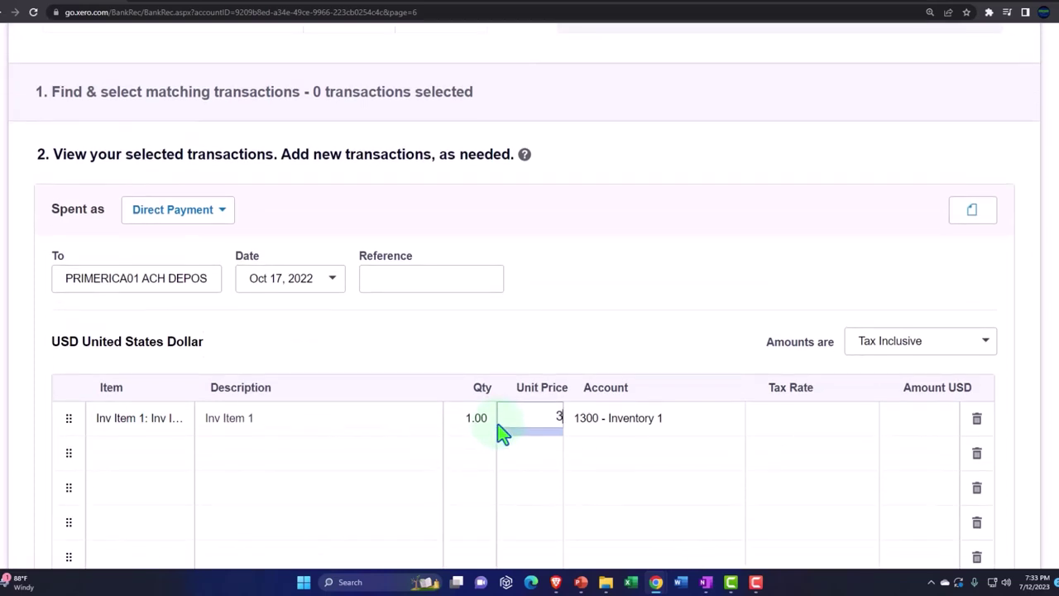
pyautogui.write('0')
pyautogui.press('Tab')
pyautogui.press('Tab')
pyautogui.press('Tab')
pyautogui.press('Tab')
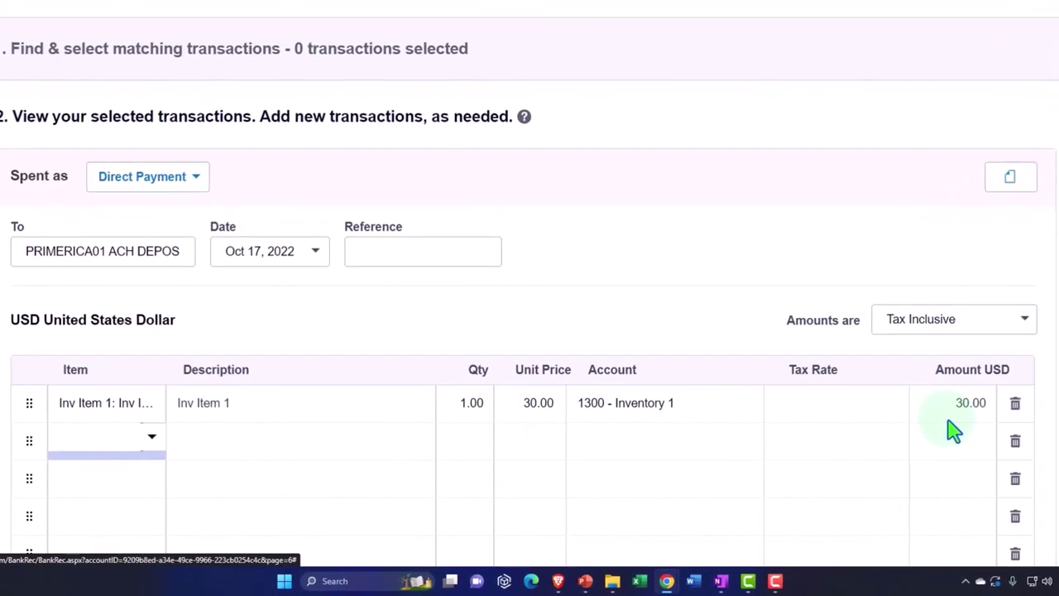
pyautogui.scroll(-1, 952, 430)
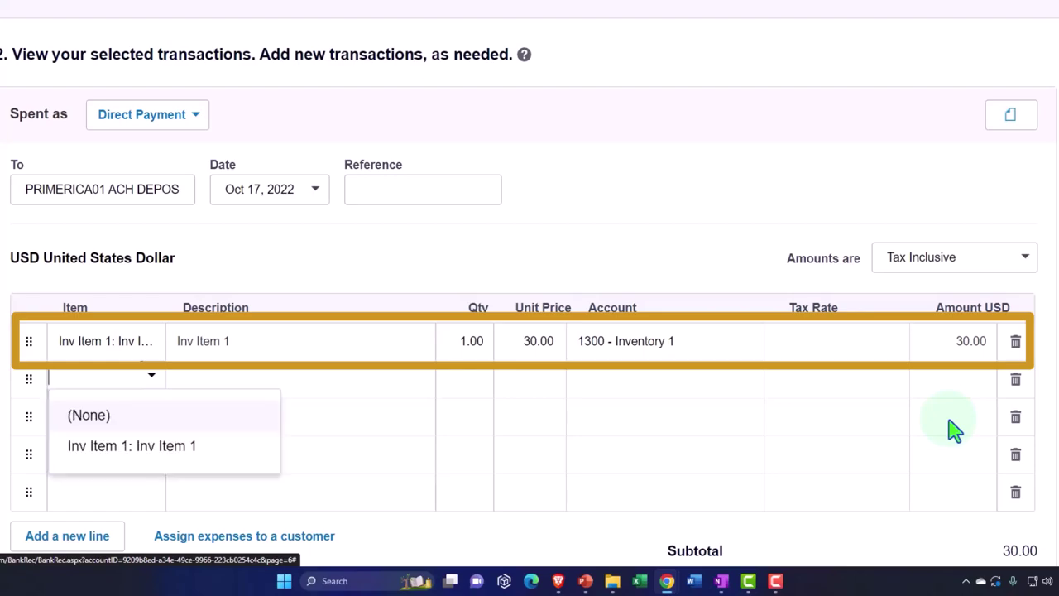
# Leave the bank reconciliation for the products and services list and open the Inv Item 1 record.
pyautogui.scroll(5, 639, 337)
pyautogui.scroll(10, 639, 338)
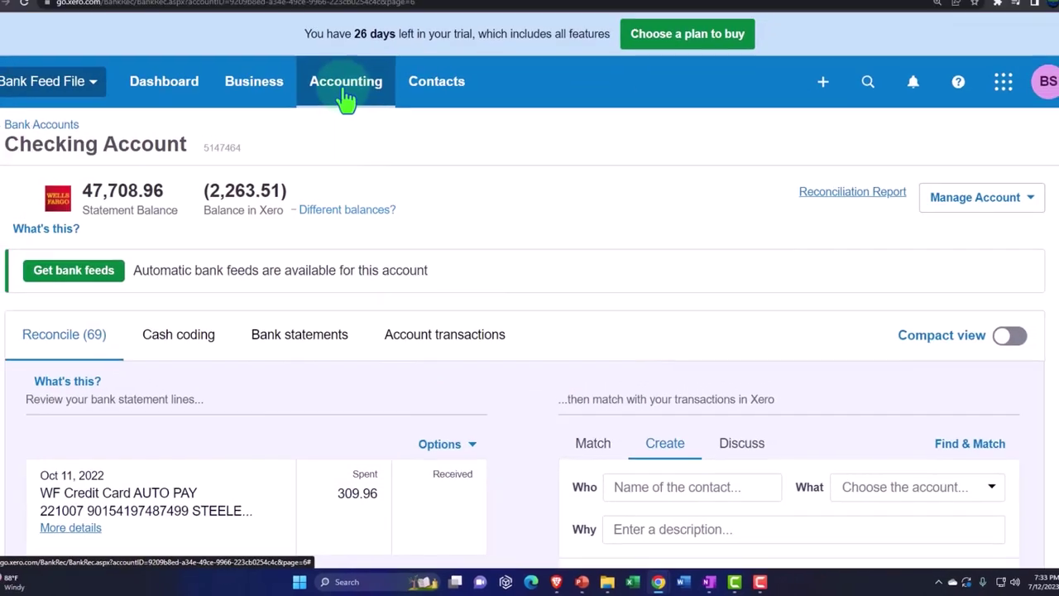
pyautogui.scroll(-10, 300, 114)
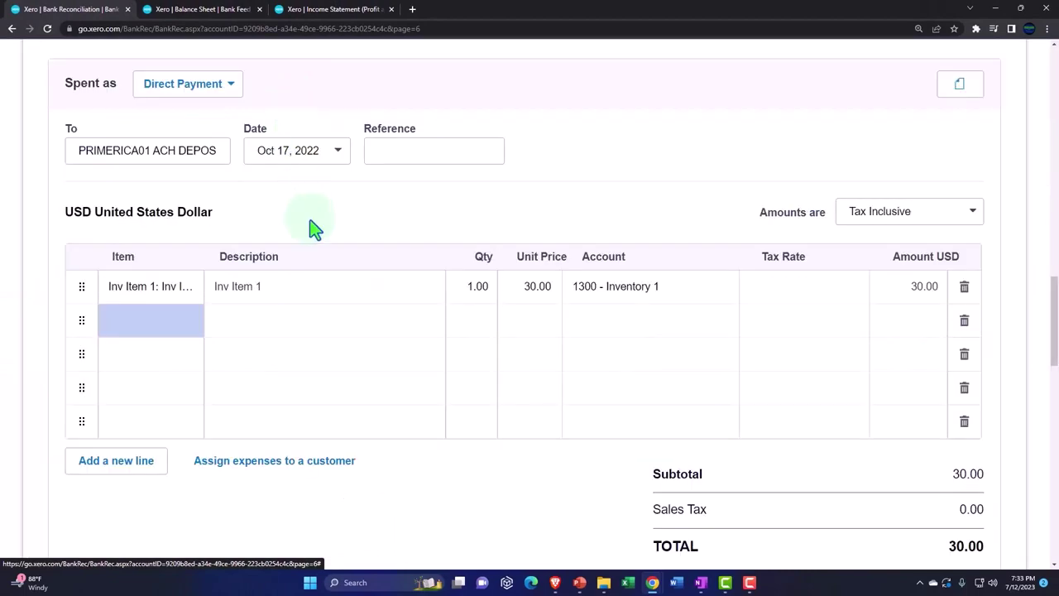
pyautogui.scroll(15, 295, 194)
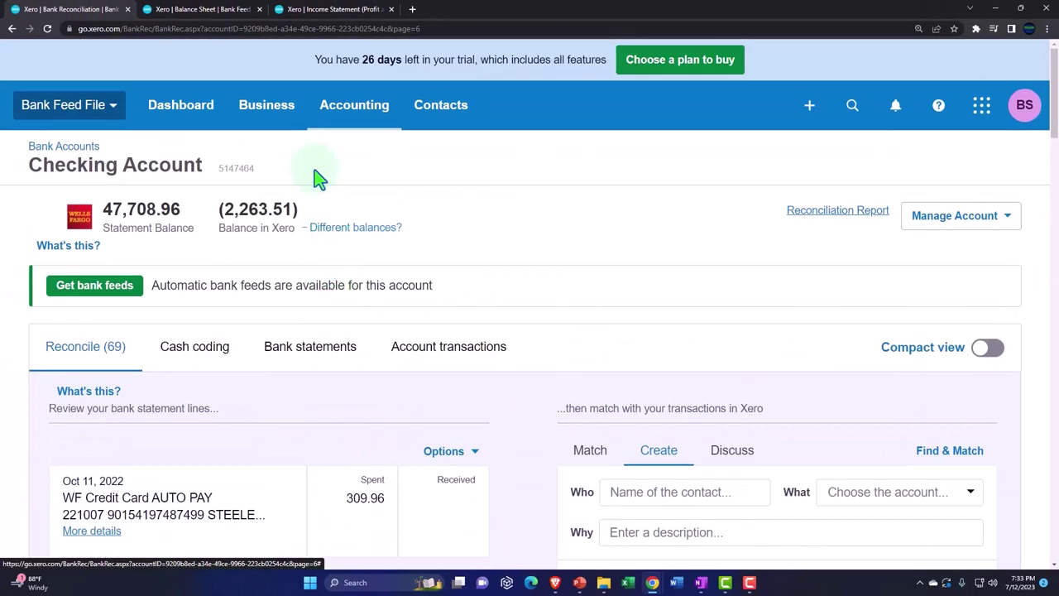
pyautogui.click(267, 104)
pyautogui.scroll(-2, 279, 324)
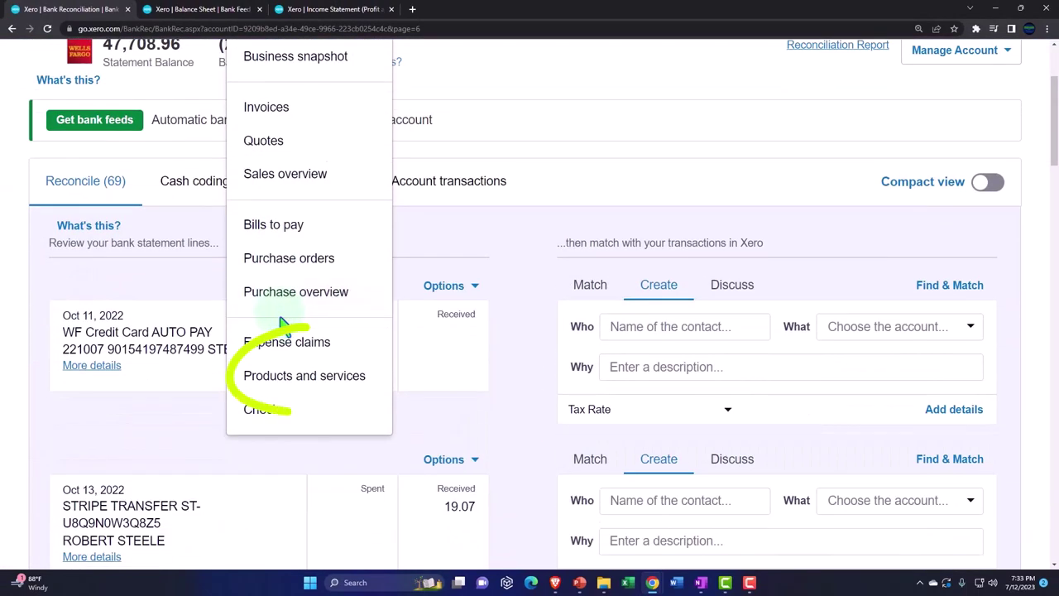
pyautogui.click(289, 383)
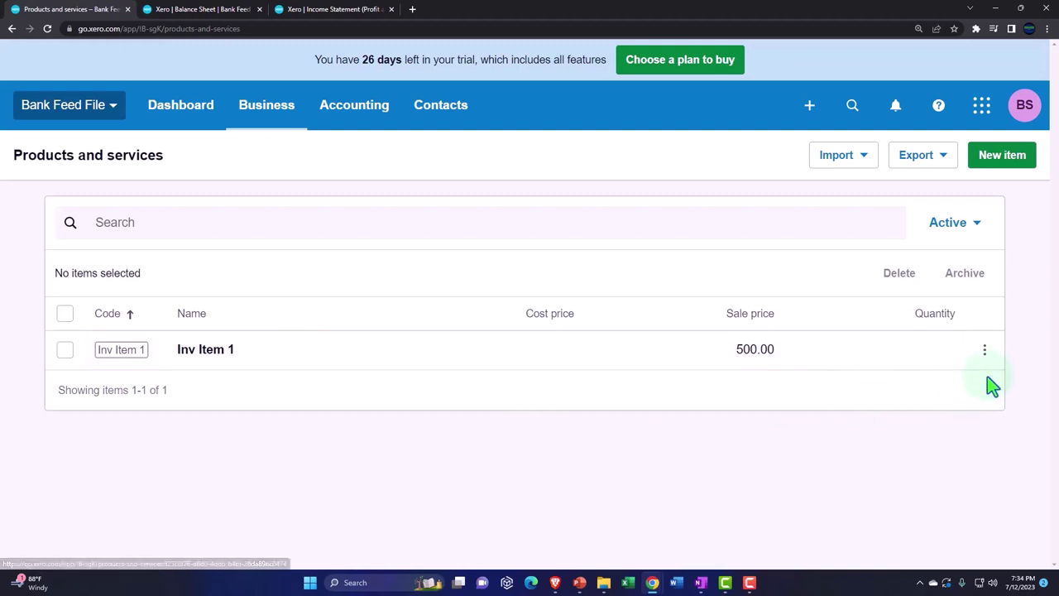
pyautogui.click(984, 351)
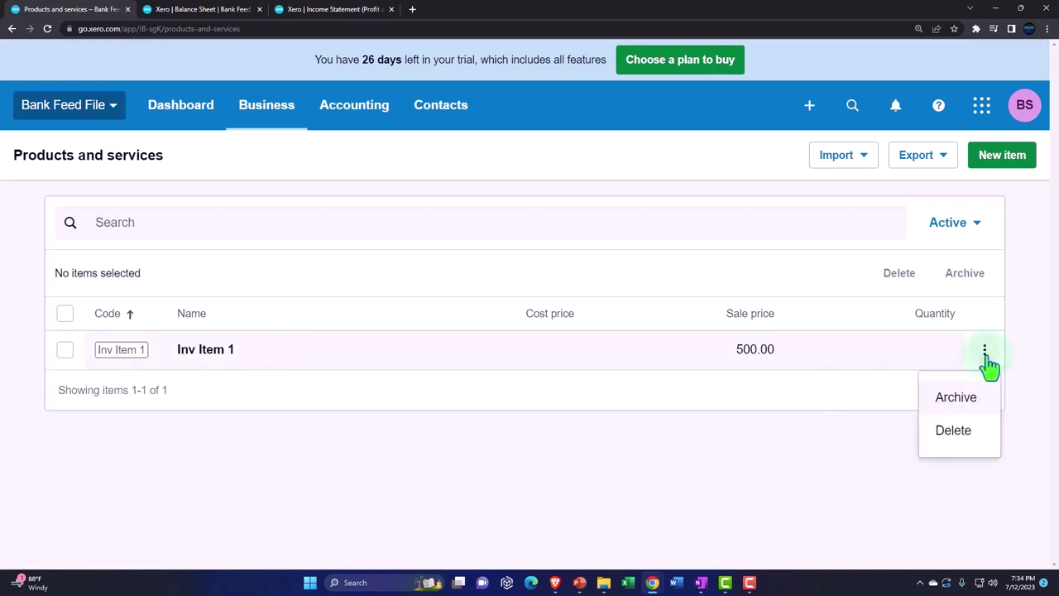
pyautogui.click(197, 357)
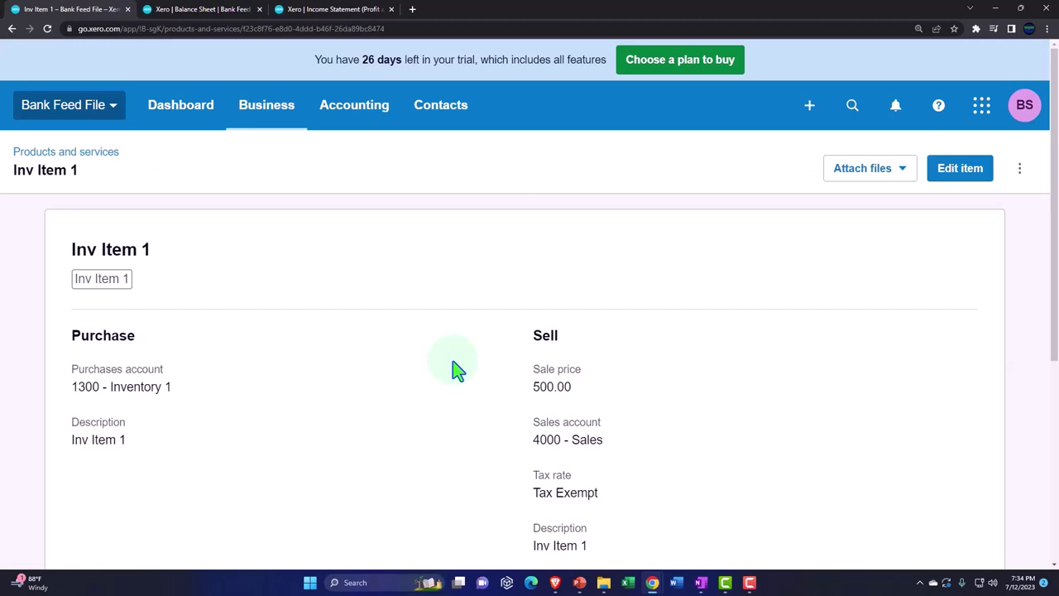
# Edit Inv Item 1 to give it a cost price of 30 and save the item.
pyautogui.click(973, 176)
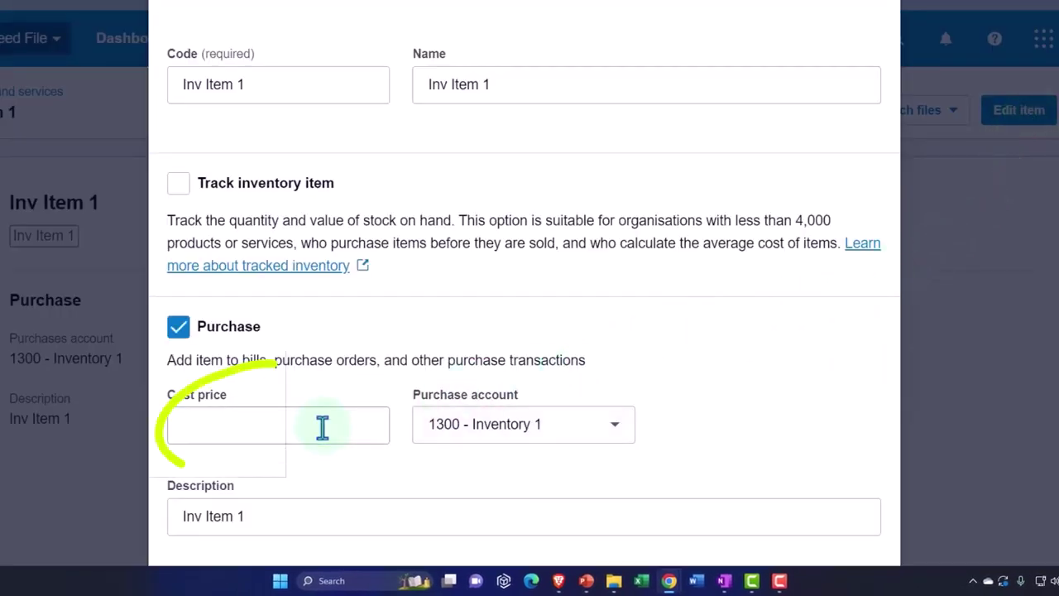
pyautogui.click(322, 427)
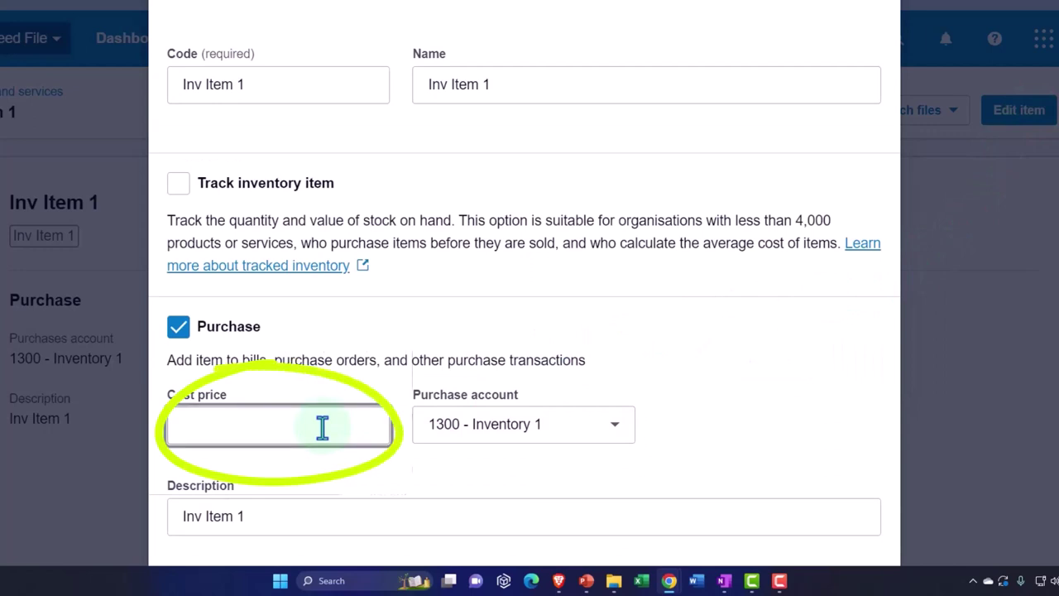
pyautogui.write('30')
pyautogui.press('Tab')
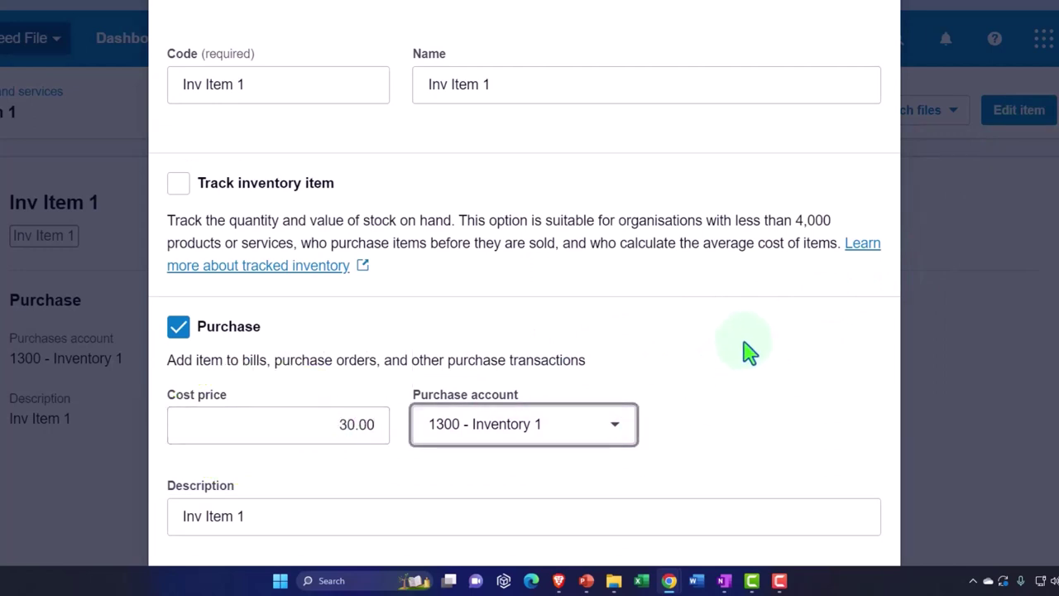
pyautogui.scroll(-5, 745, 351)
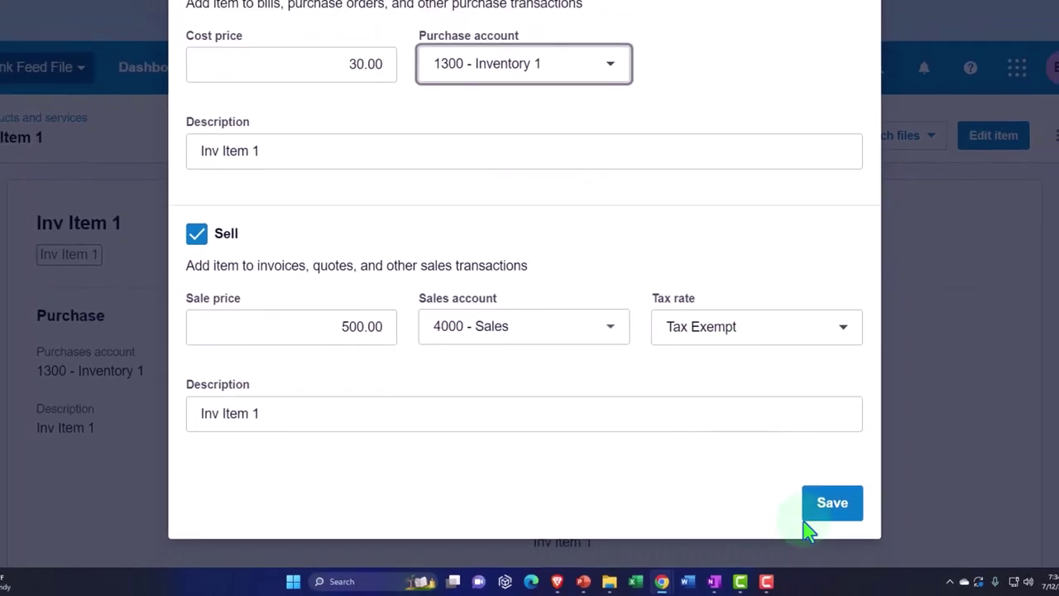
pyautogui.click(815, 509)
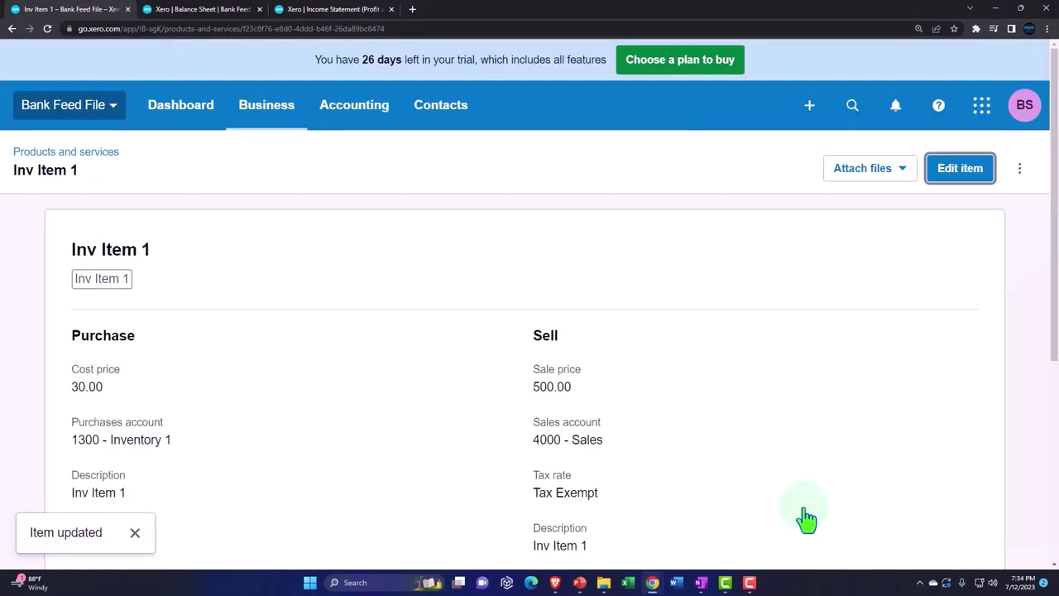
# Go to the bank accounts, view the Checking Account's transactions, and return to its list of statement lines to reconcile.
pyautogui.click(363, 124)
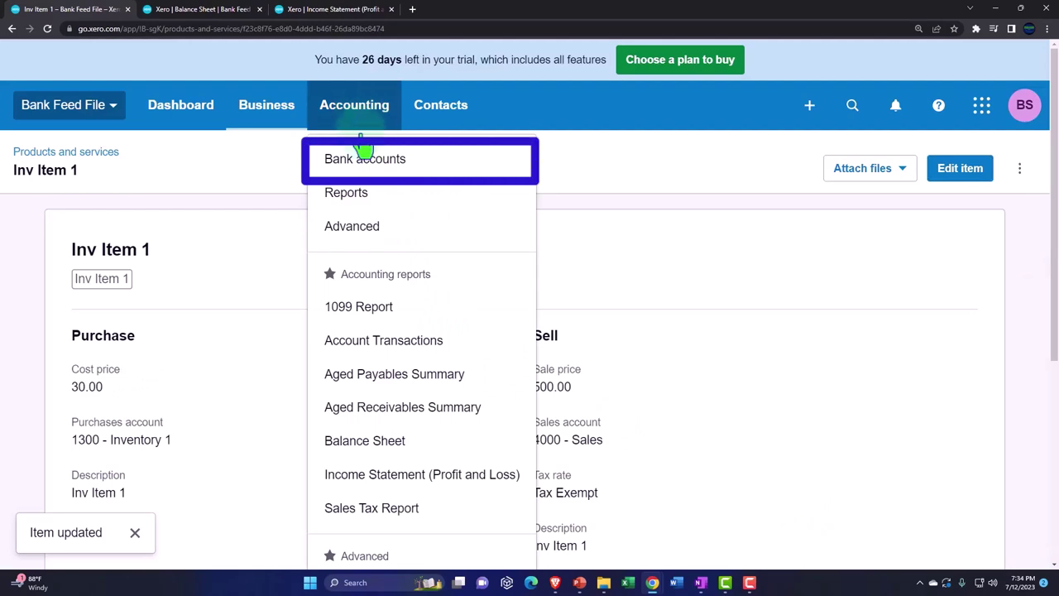
pyautogui.click(364, 158)
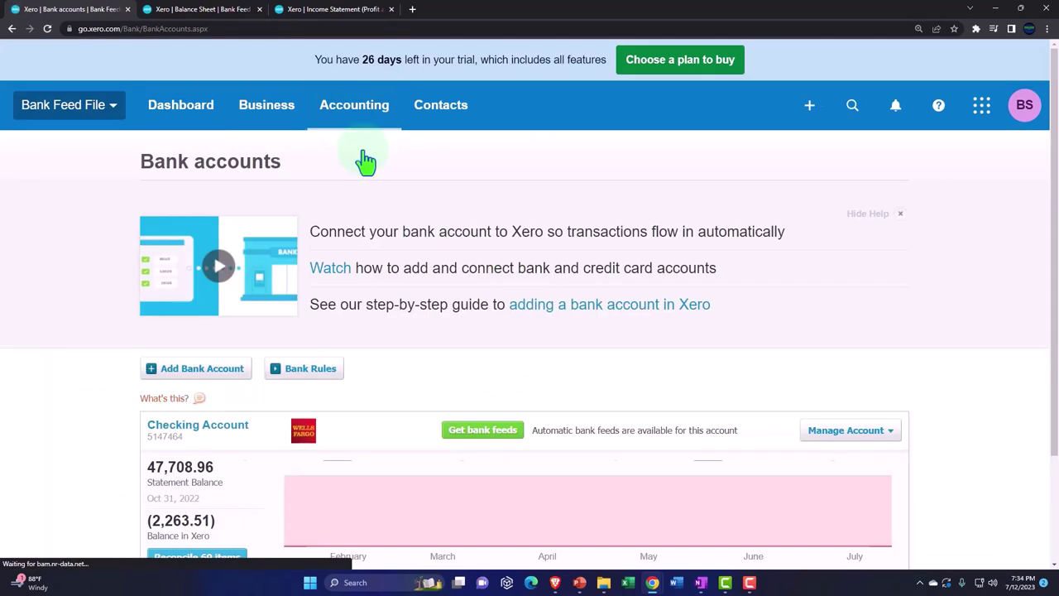
pyautogui.scroll(-2, 603, 303)
pyautogui.click(855, 314)
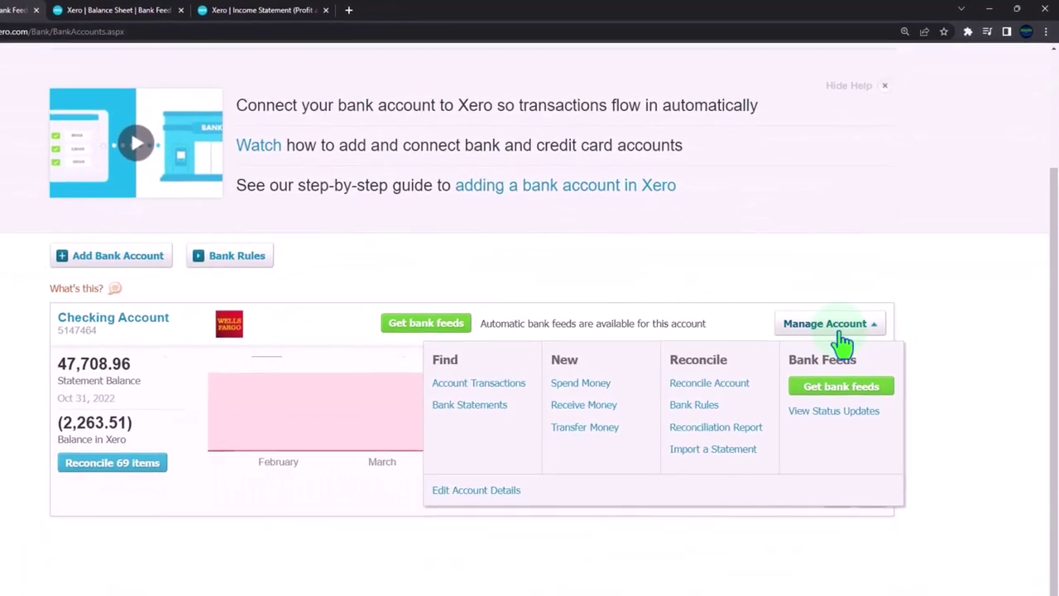
pyautogui.click(542, 364)
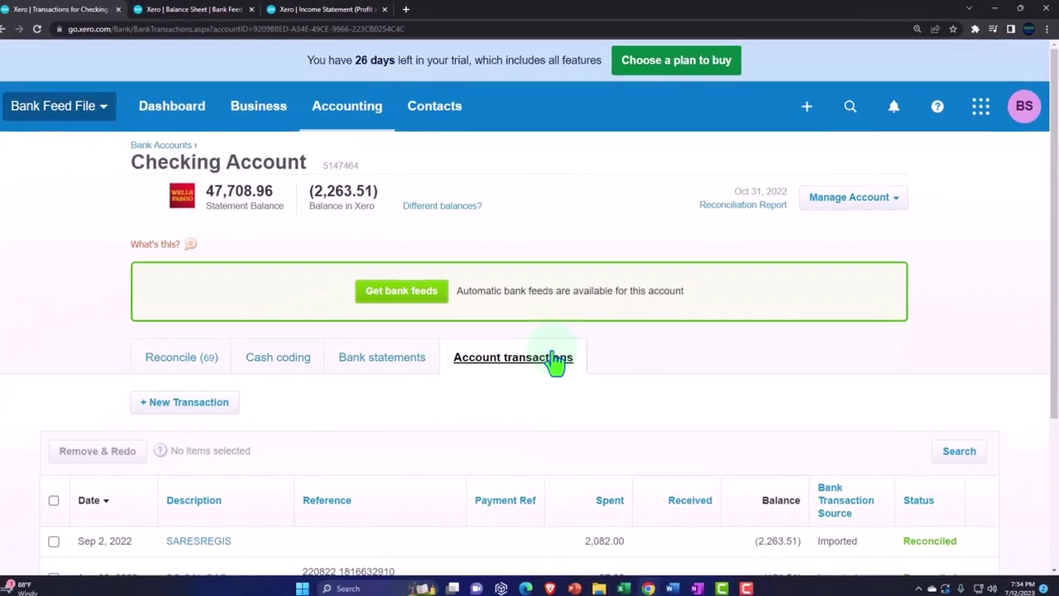
pyautogui.scroll(-3, 554, 361)
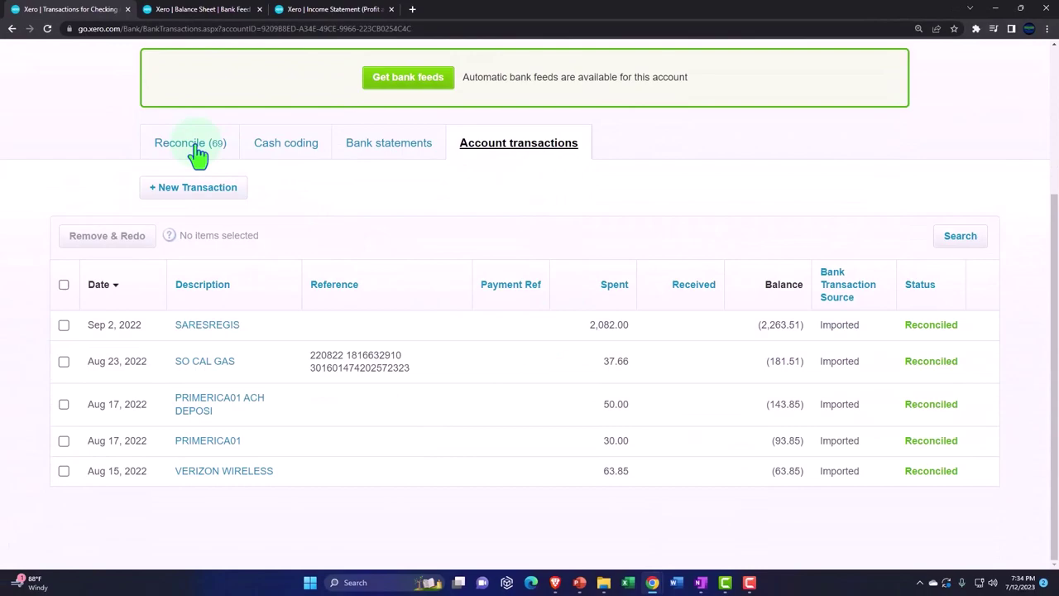
pyautogui.click(188, 143)
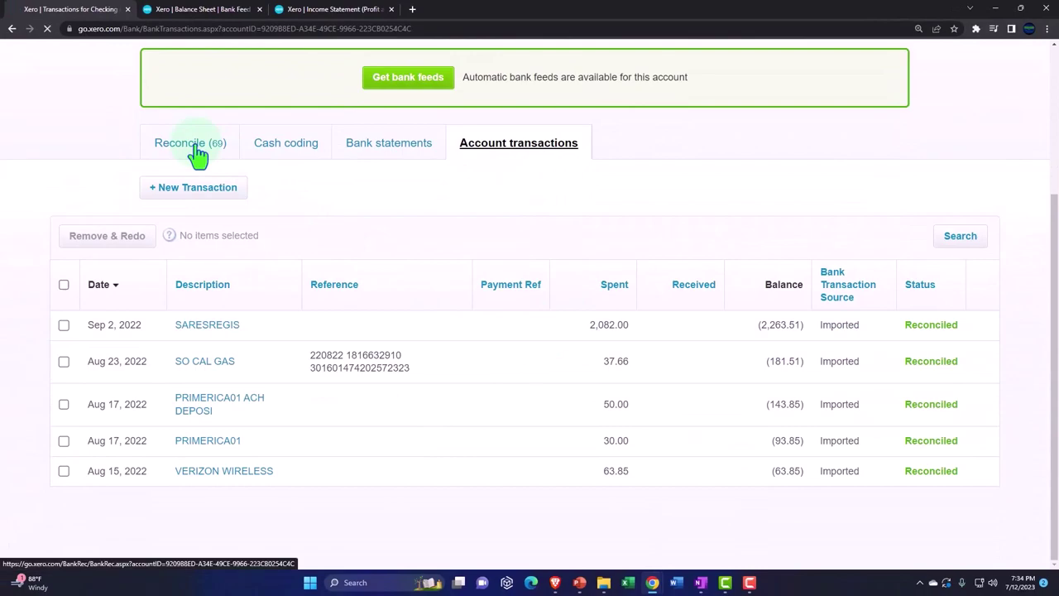
# Find the 30.00 PRIMERICA01 statement line dated Oct 17, 2022, and open its details for adding a new transaction.
pyautogui.scroll(-3, 522, 315)
pyautogui.scroll(-20, 523, 315)
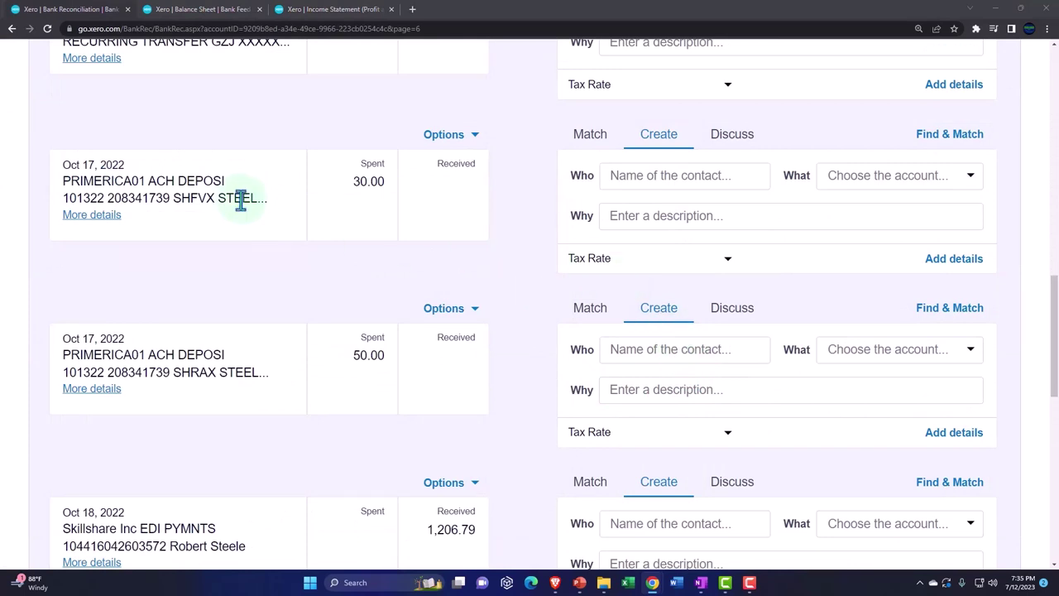
pyautogui.click(954, 269)
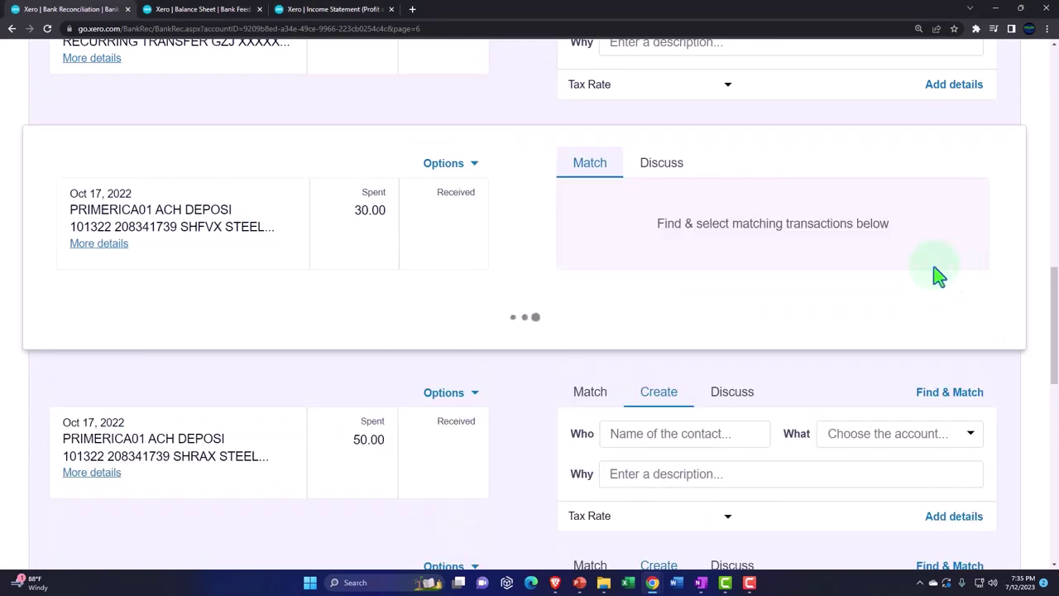
pyautogui.scroll(-2, 579, 310)
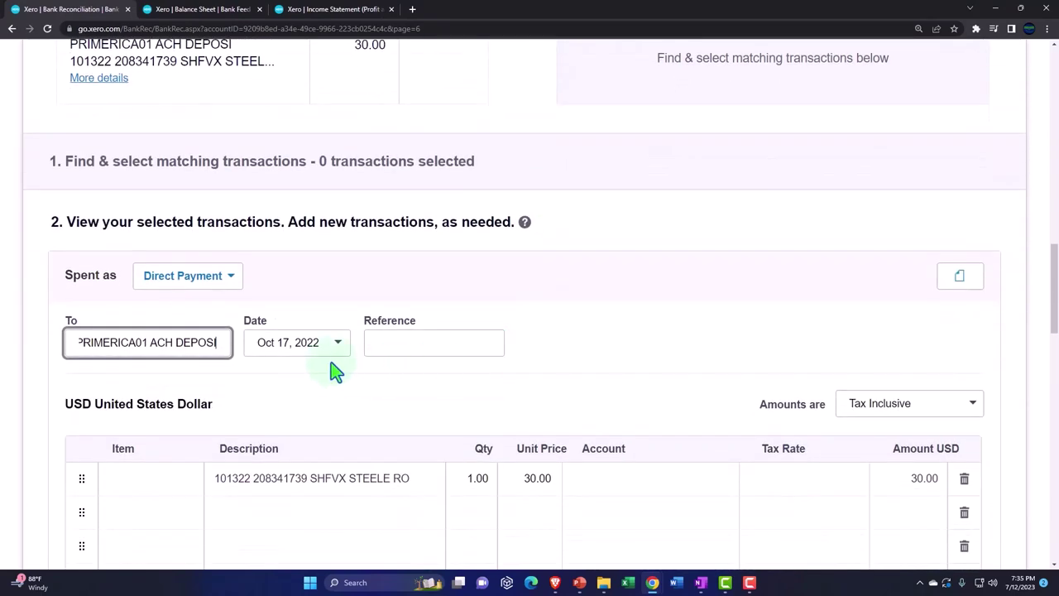
# Assign Inv Item 1 to the first line of the 30.00 PRIMERICA01 direct payment, using the item's default details.
pyautogui.press('Tab')
pyautogui.press('Tab')
pyautogui.press('Tab')
pyautogui.press('Tab')
pyautogui.scroll(-1, 330, 362)
pyautogui.scroll(3, 279, 355)
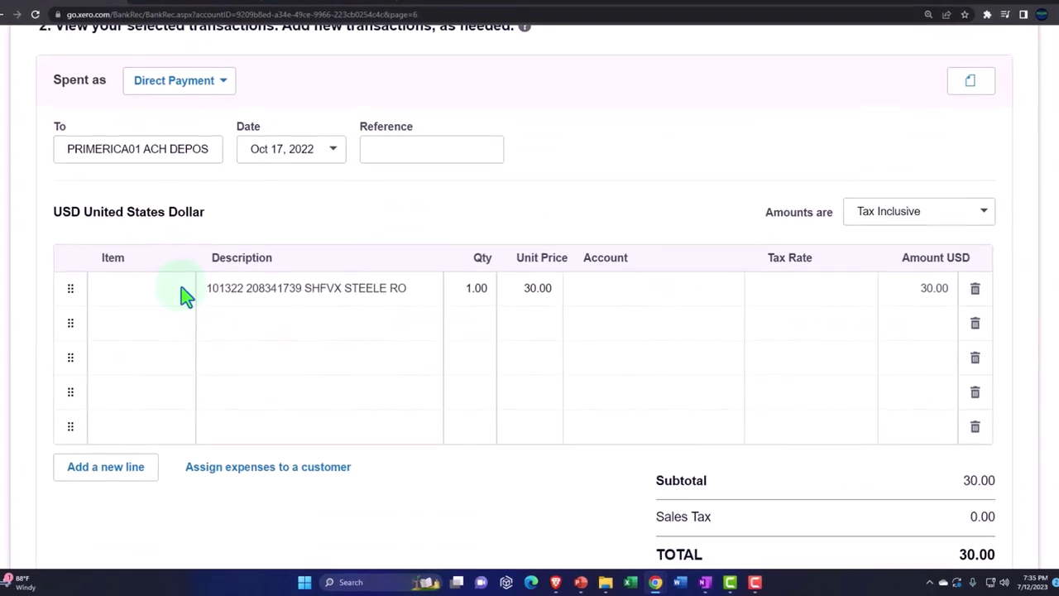
pyautogui.click(163, 291)
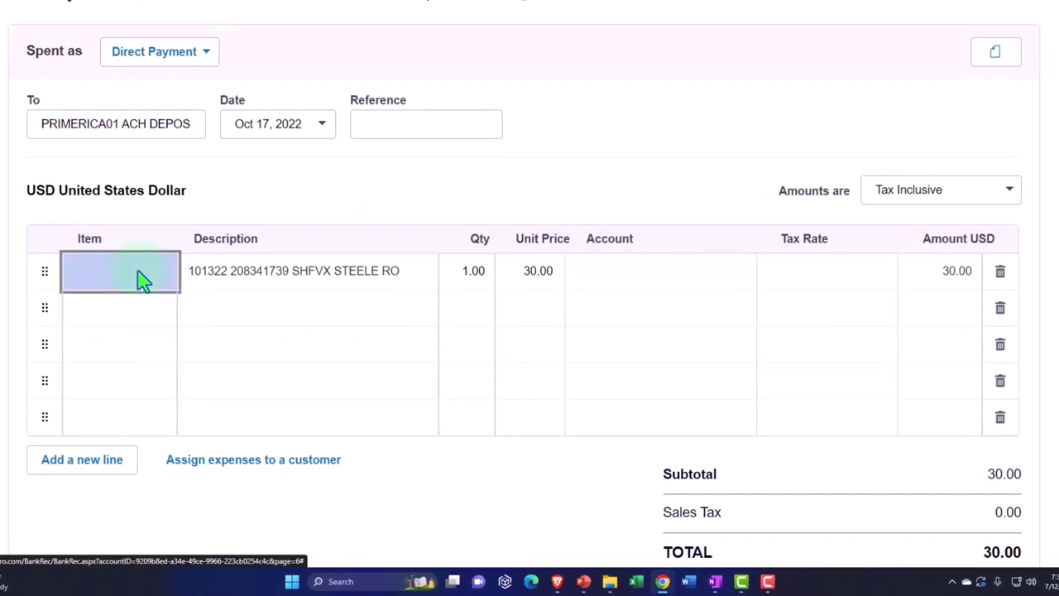
pyautogui.click(162, 273)
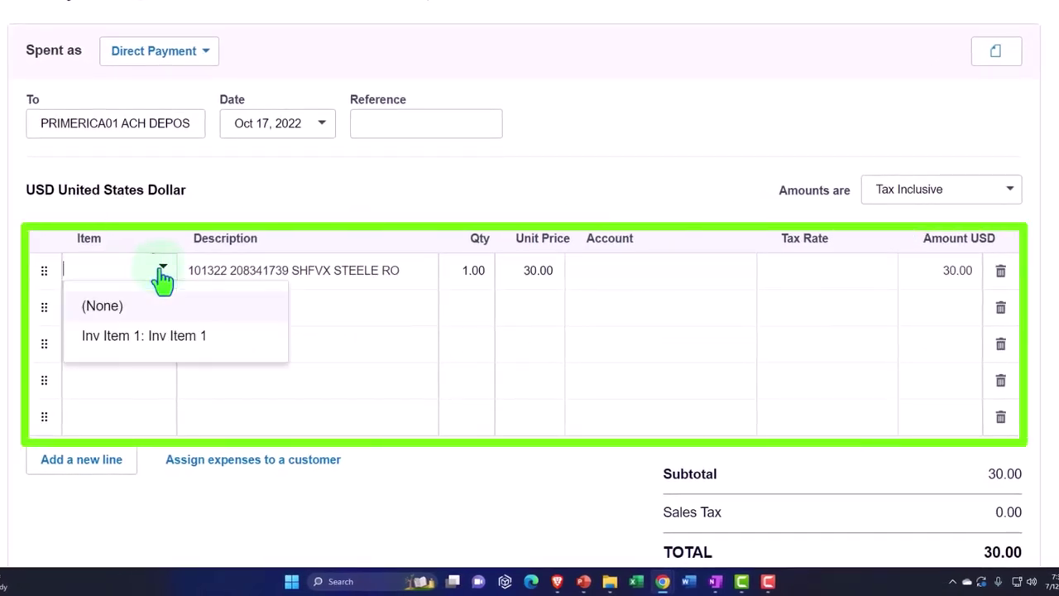
pyautogui.click(151, 345)
pyautogui.press('Tab')
pyautogui.press('Tab')
pyautogui.press('Tab')
pyautogui.press('Tab')
pyautogui.press('Tab')
pyautogui.press('Tab')
pyautogui.press('Tab')
pyautogui.press('Tab')
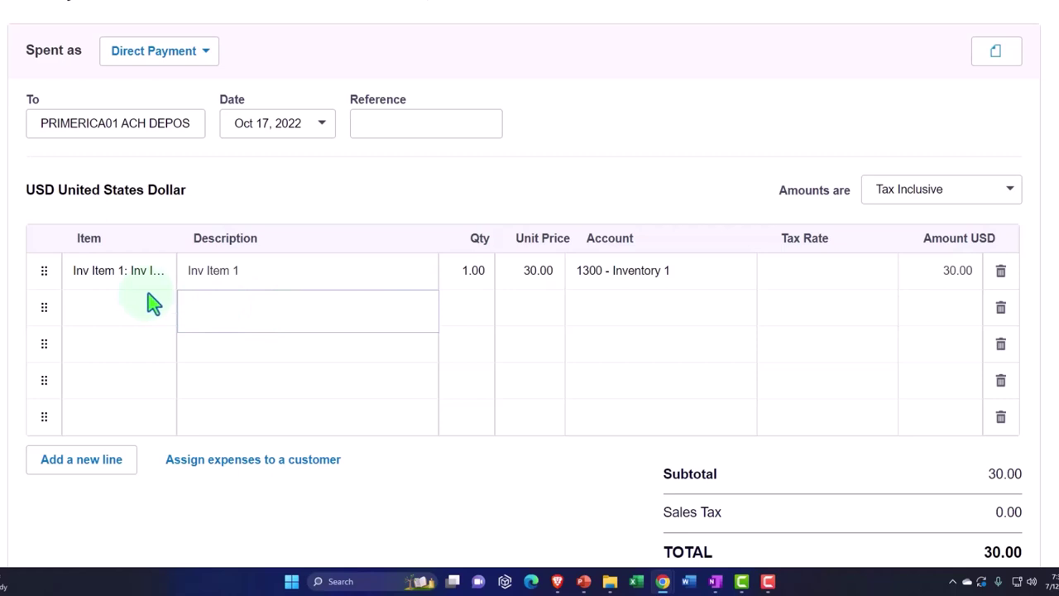
# Review the 30.00 PRIMERICA01 statement line, the transaction types available for creation, and the payment's Inv Item 1 line.
pyautogui.scroll(4, 482, 346)
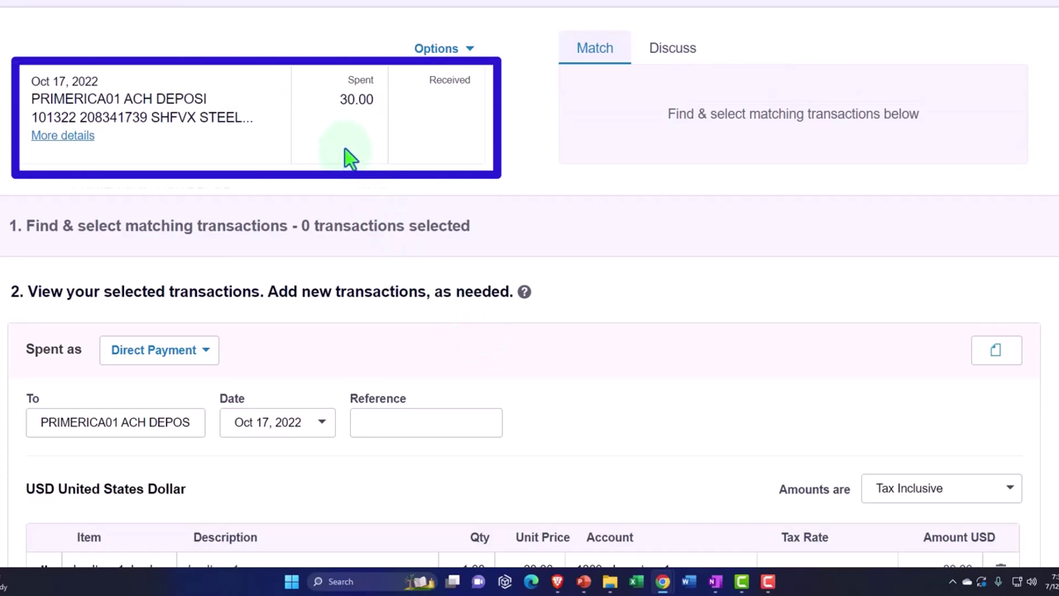
pyautogui.scroll(-4, 348, 158)
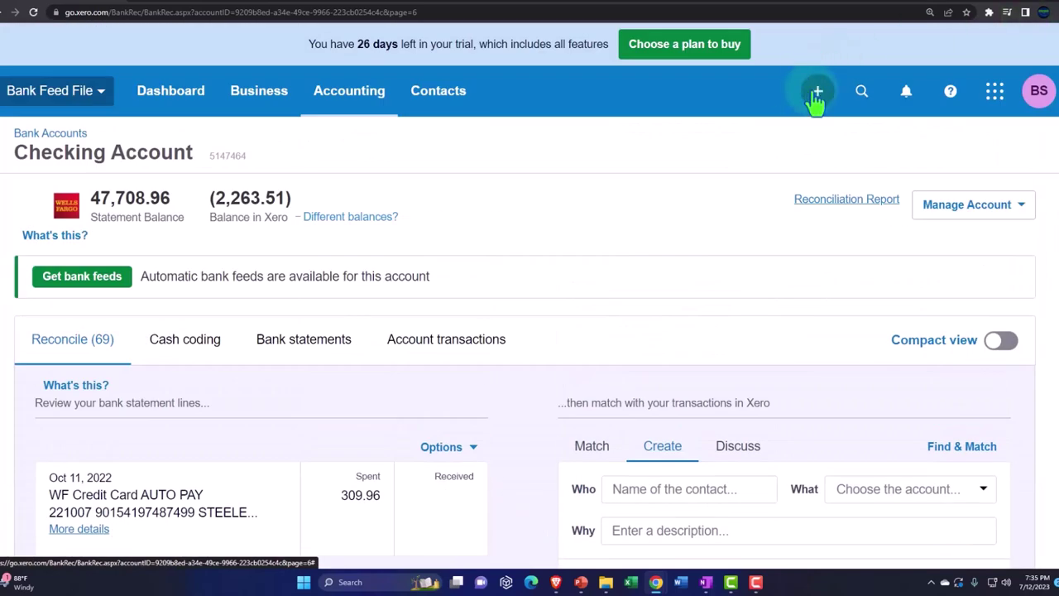
pyautogui.click(816, 95)
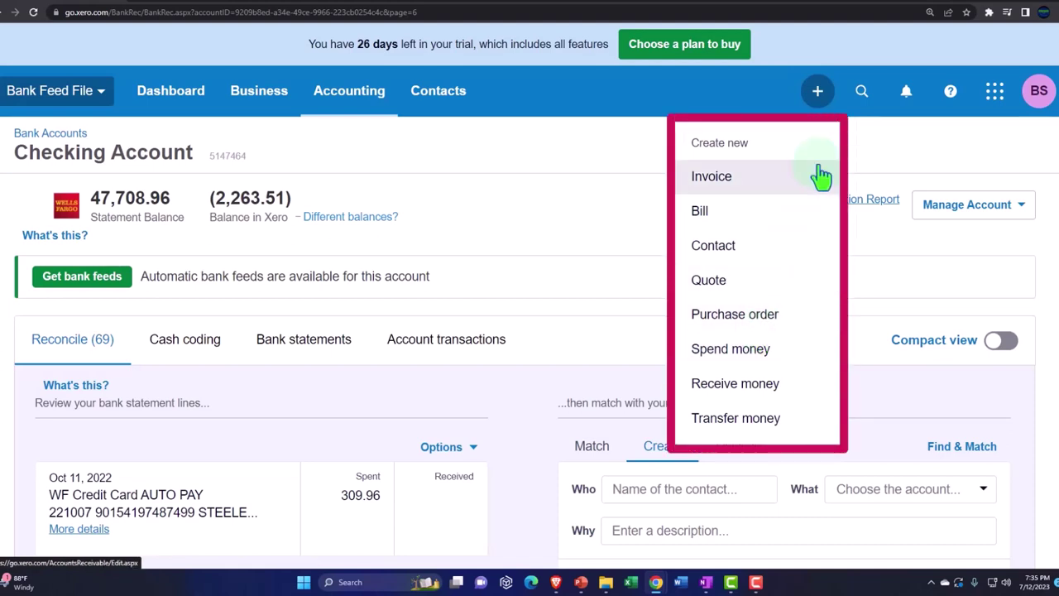
pyautogui.click(818, 93)
pyautogui.scroll(-1, 633, 313)
pyautogui.scroll(-7, 633, 313)
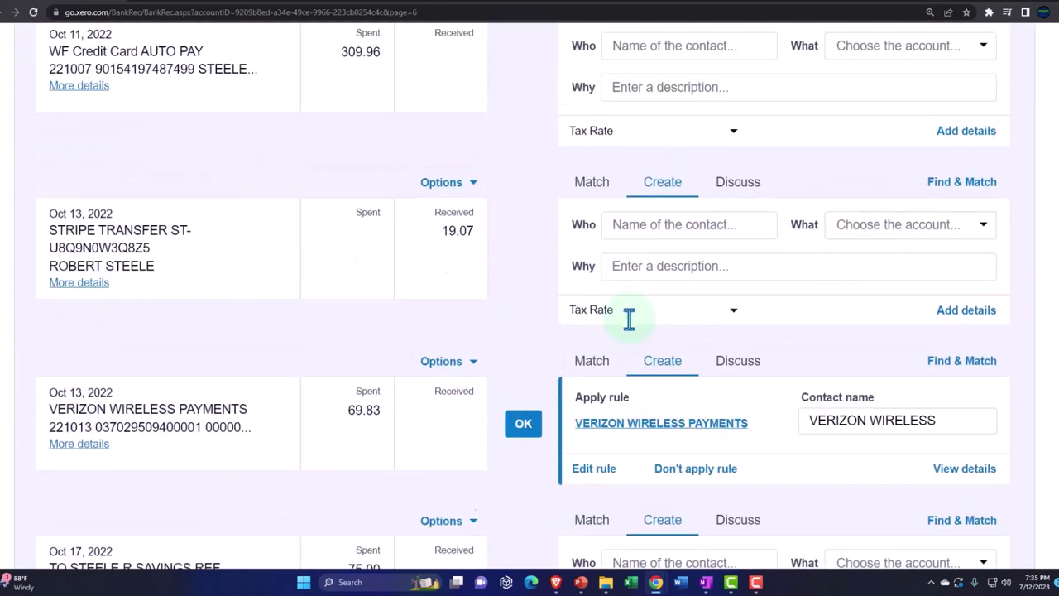
pyautogui.scroll(-2, 632, 331)
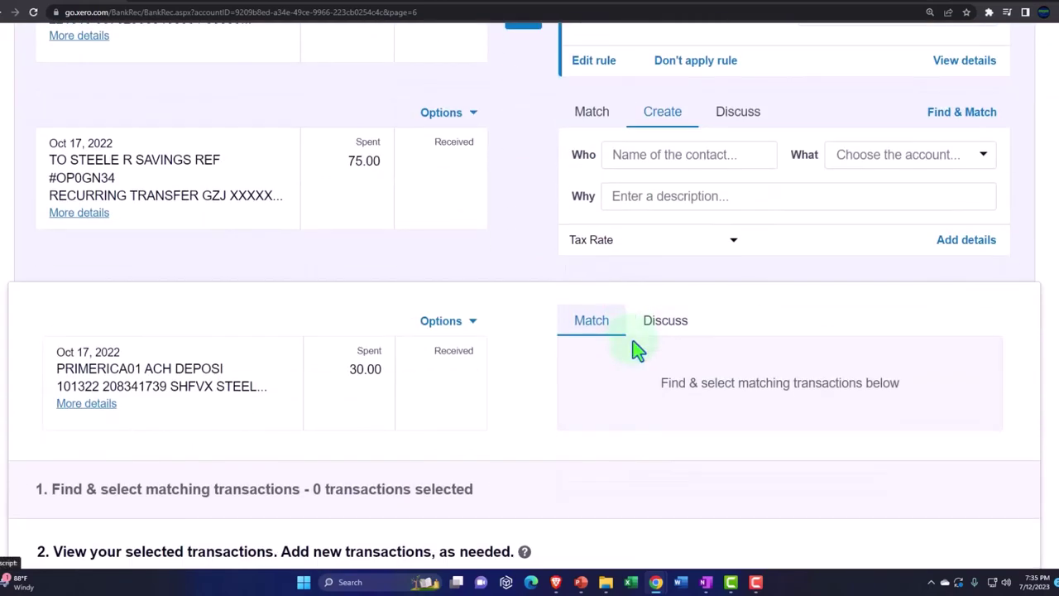
pyautogui.scroll(1, 637, 347)
pyautogui.scroll(-2, 636, 351)
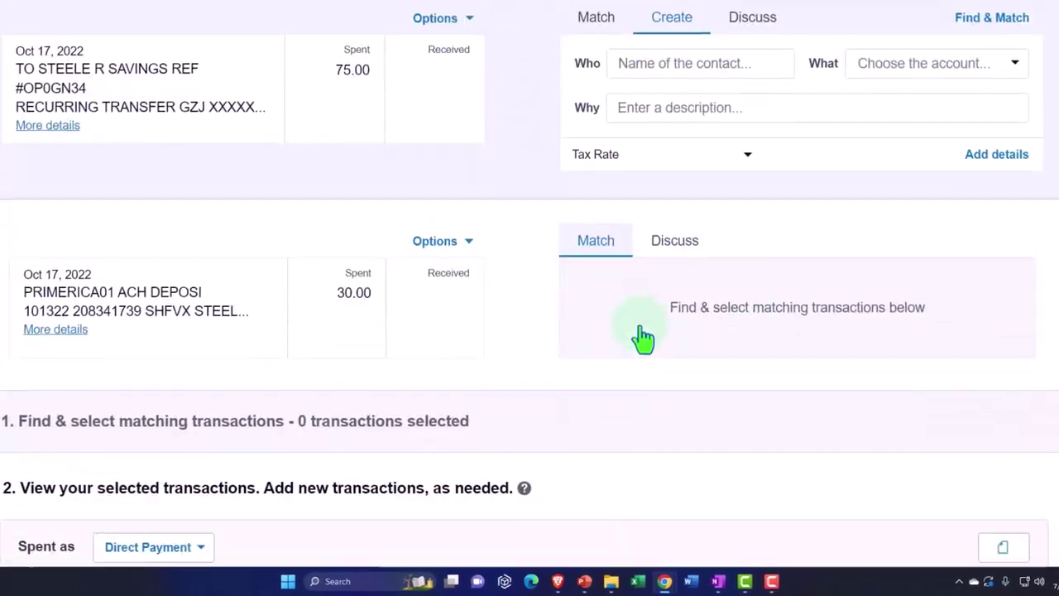
pyautogui.scroll(-6, 644, 337)
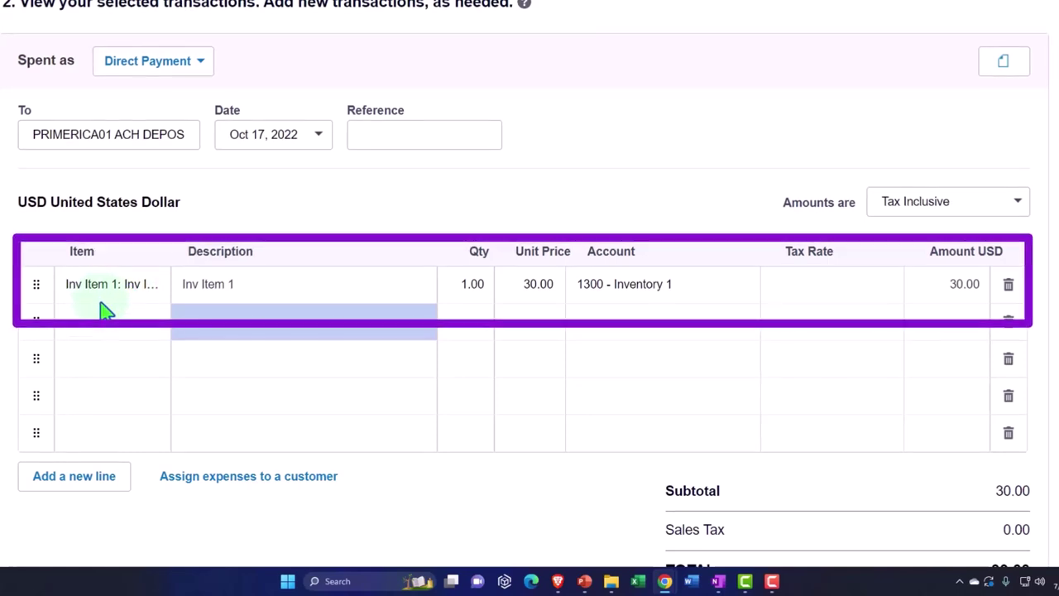
pyautogui.scroll(-1, 99, 307)
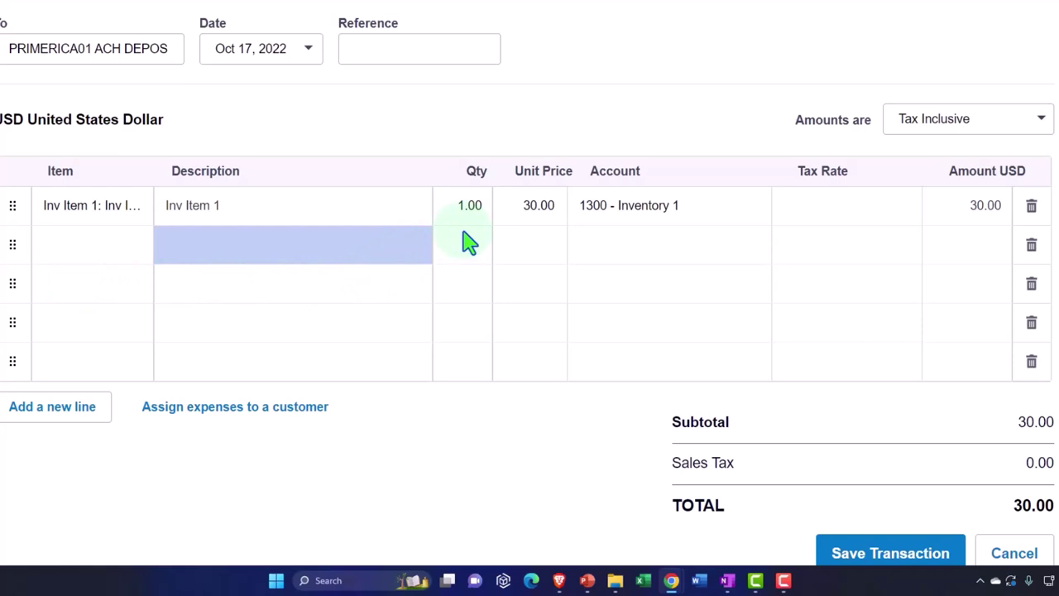
# Try to save the PRIMERICA01 direct payment without a tax rate on its line.
pyautogui.scroll(-1, 467, 241)
pyautogui.click(898, 503)
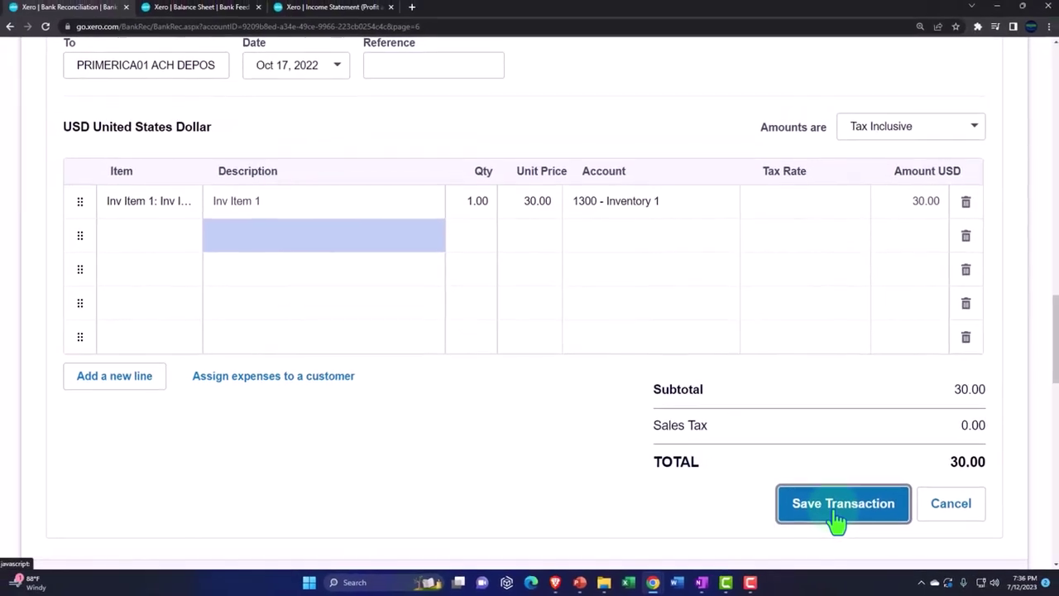
pyautogui.click(836, 513)
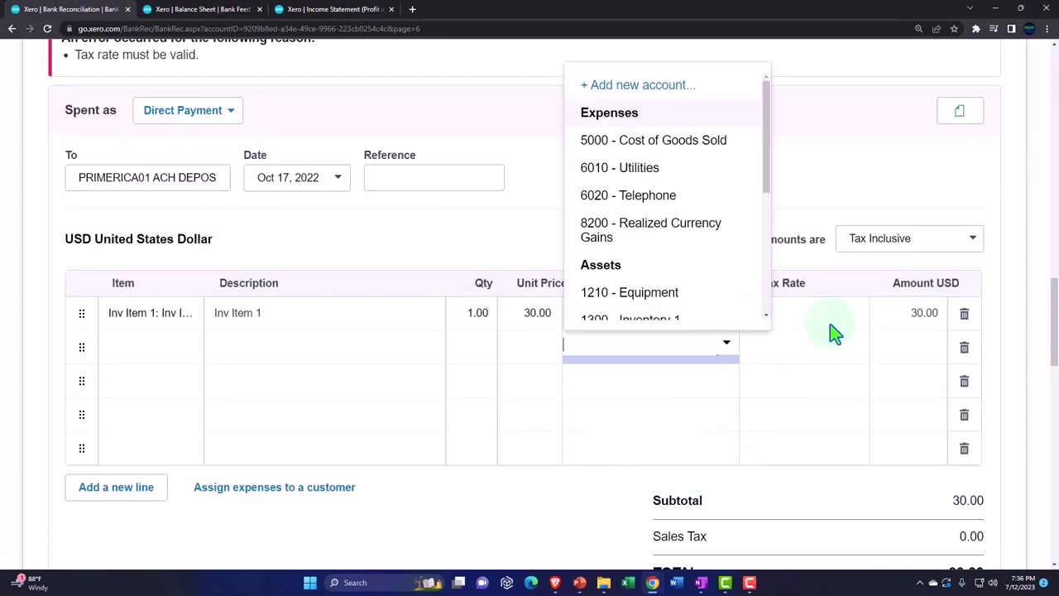
# Set the tax rate of the Inv Item 1 line to Tax Exempt (0%).
pyautogui.click(839, 309)
pyautogui.click(857, 317)
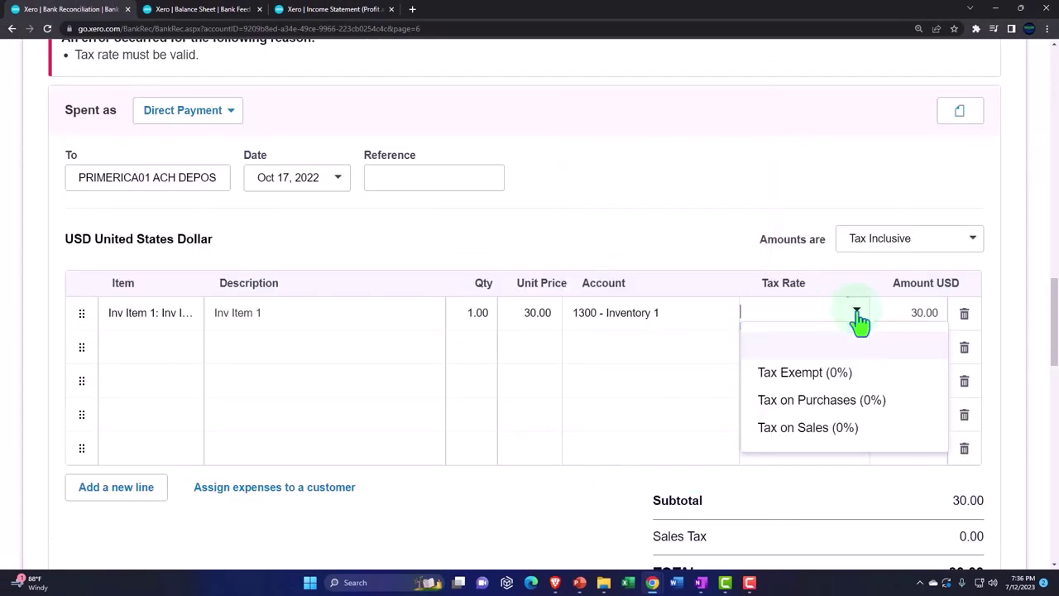
pyautogui.click(832, 390)
pyautogui.press('Tab')
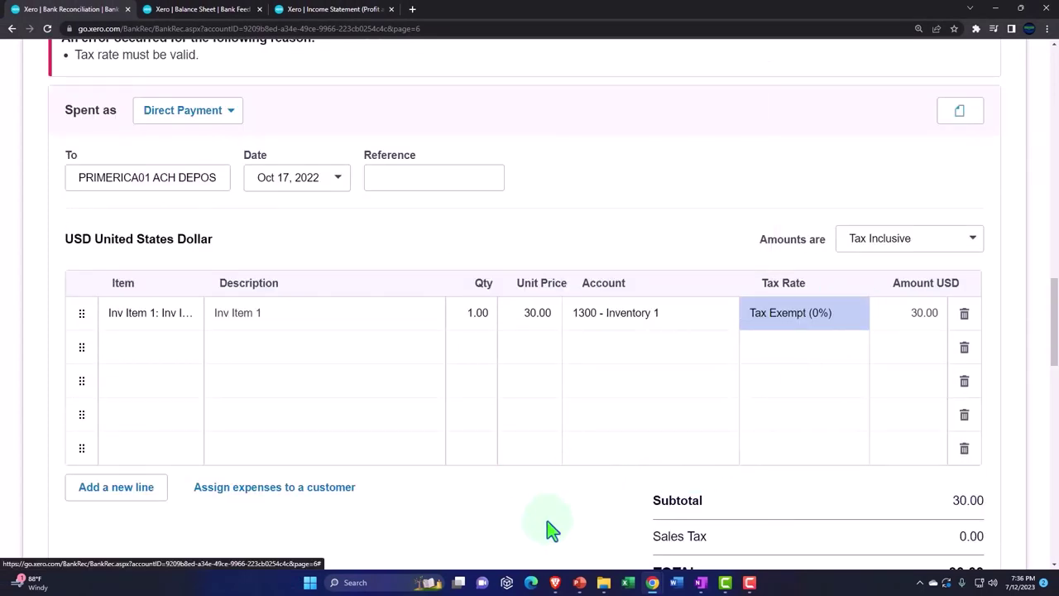
# Save the direct payment and reconcile the 30.00 PRIMERICA01 statement line with it.
pyautogui.scroll(-1, 553, 530)
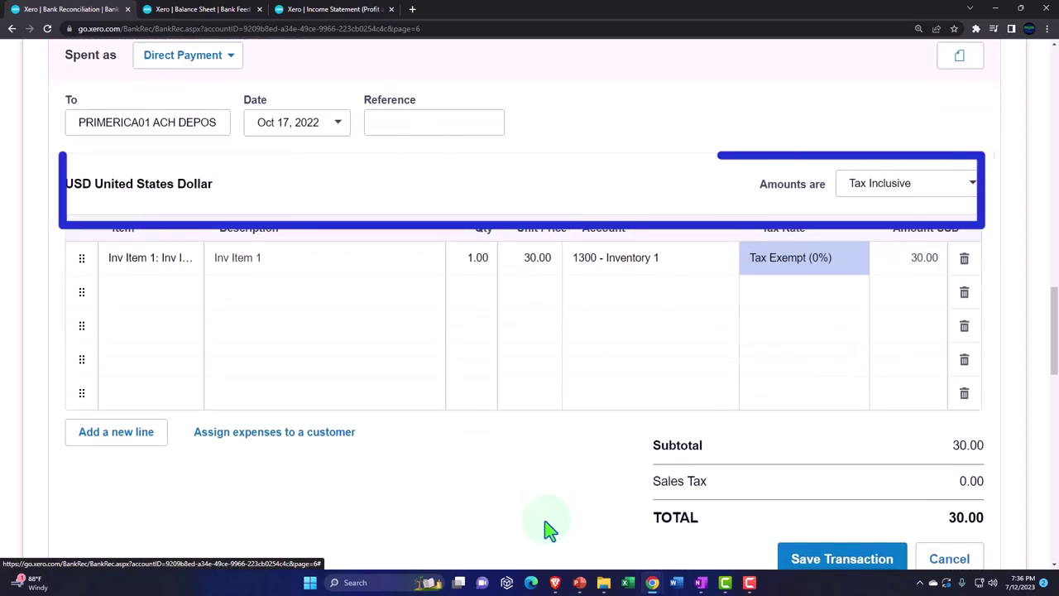
pyautogui.scroll(-1, 551, 523)
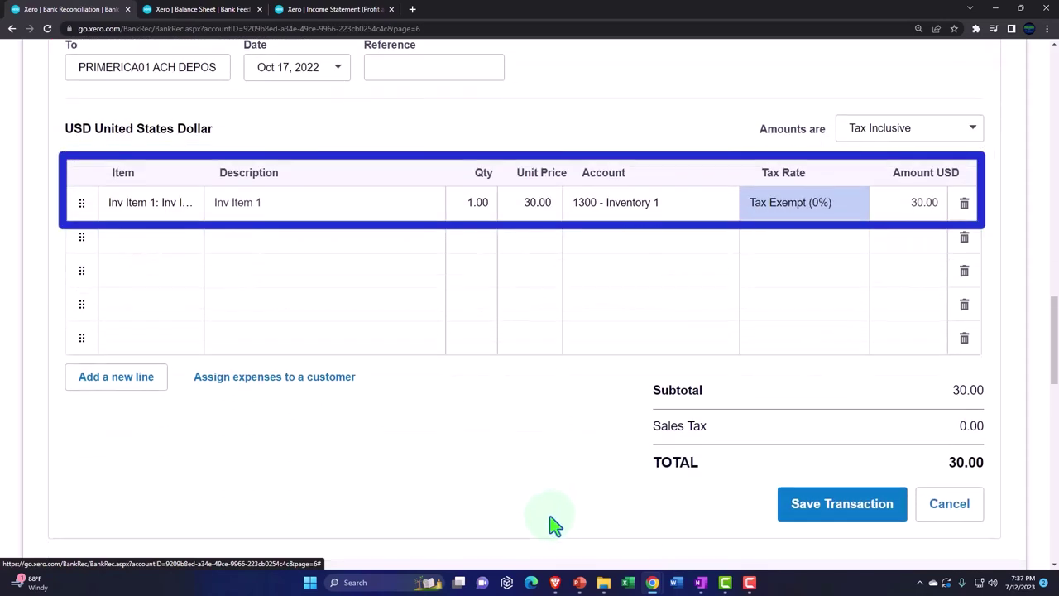
pyautogui.click(856, 518)
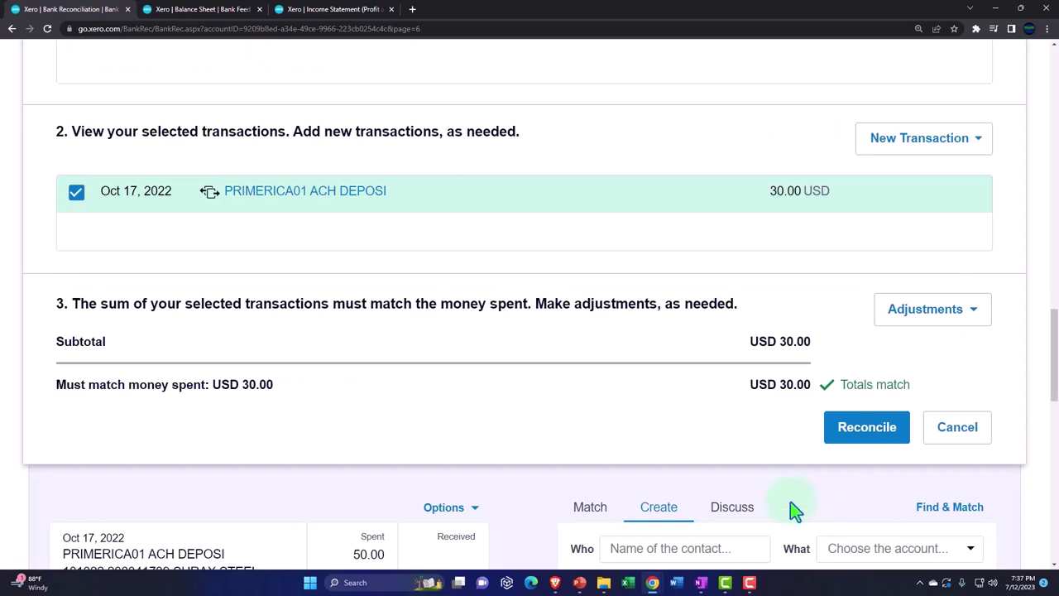
pyautogui.scroll(10, 310, 418)
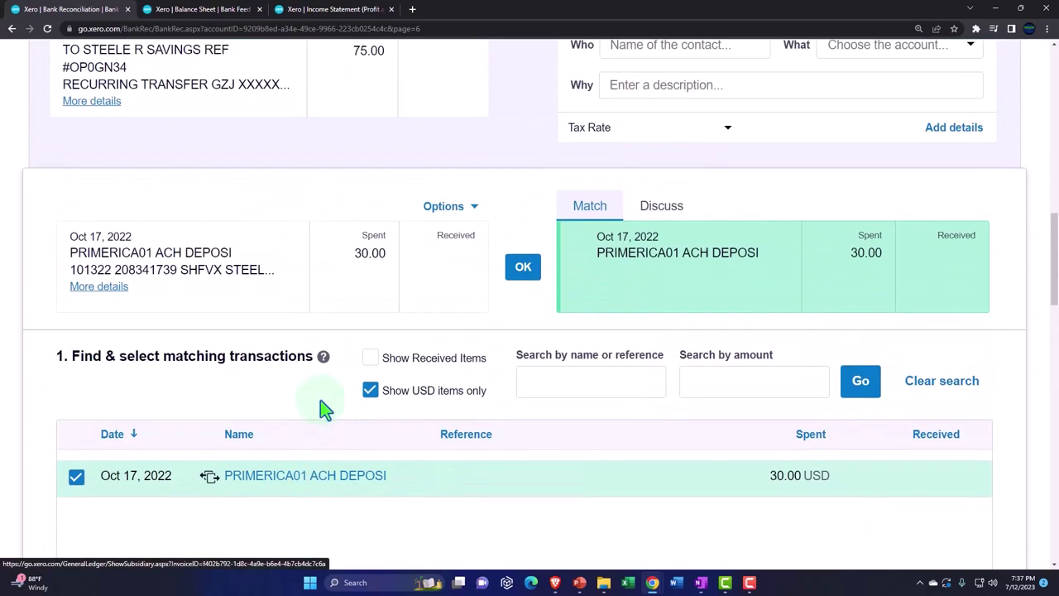
pyautogui.click(523, 273)
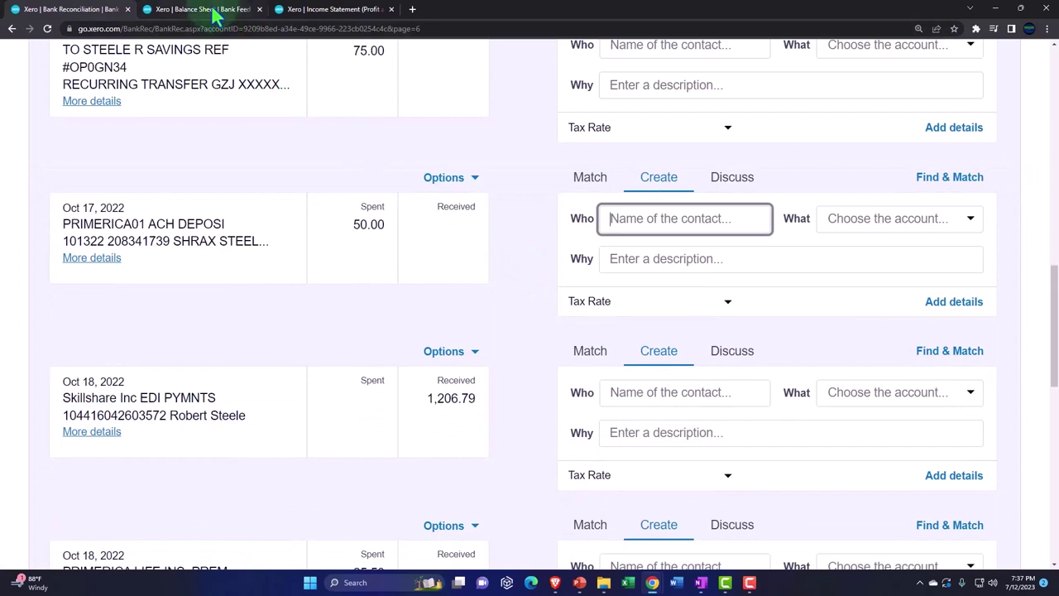
# Update the Balance Sheet, inspect the transactions behind its Inventory 1 balance, and return to the report.
pyautogui.click(214, 15)
pyautogui.scroll(4, 654, 322)
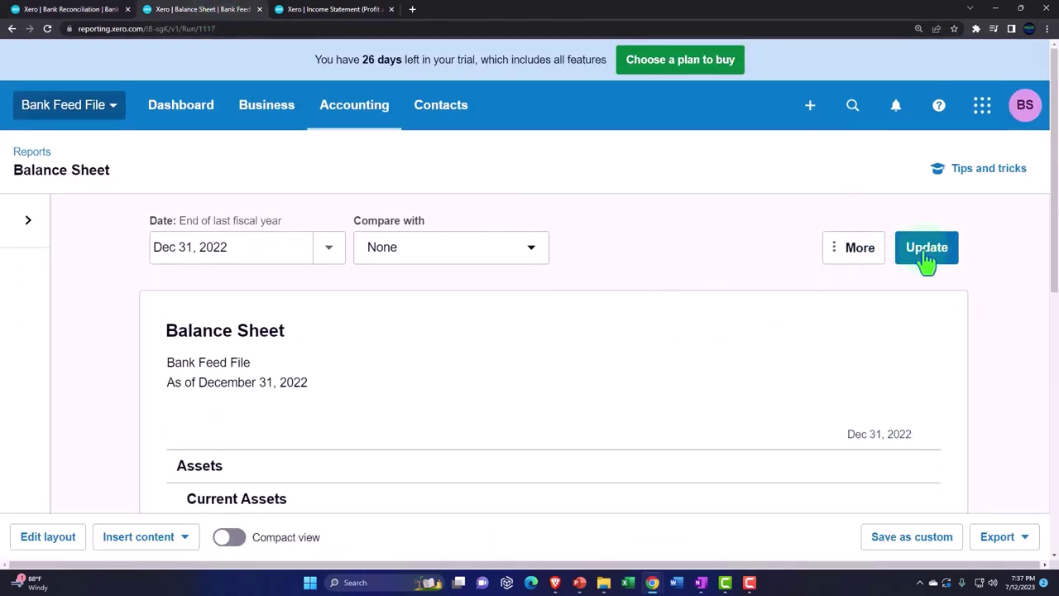
pyautogui.click(926, 248)
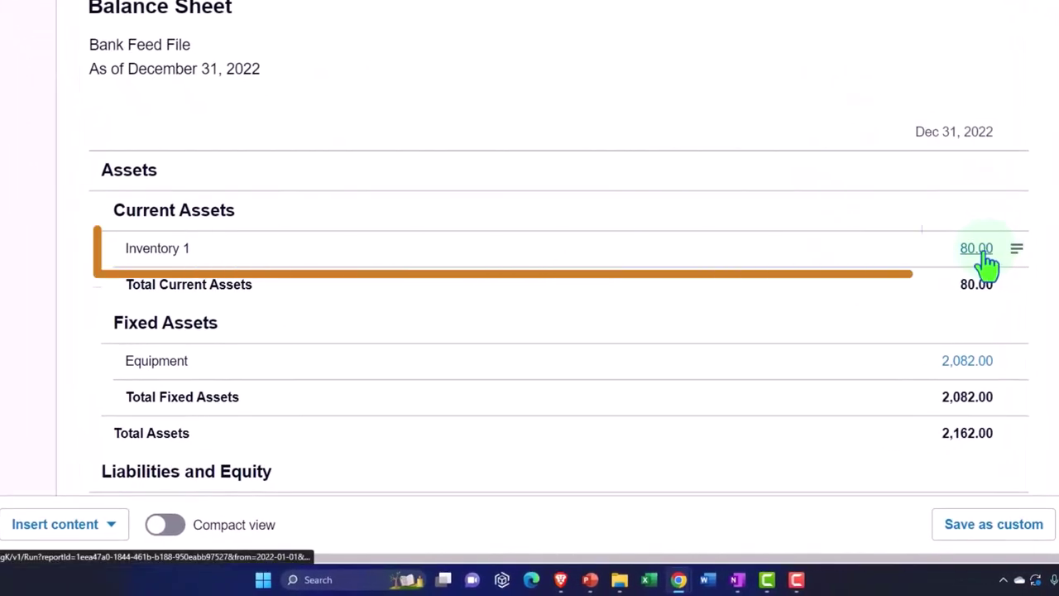
pyautogui.click(985, 254)
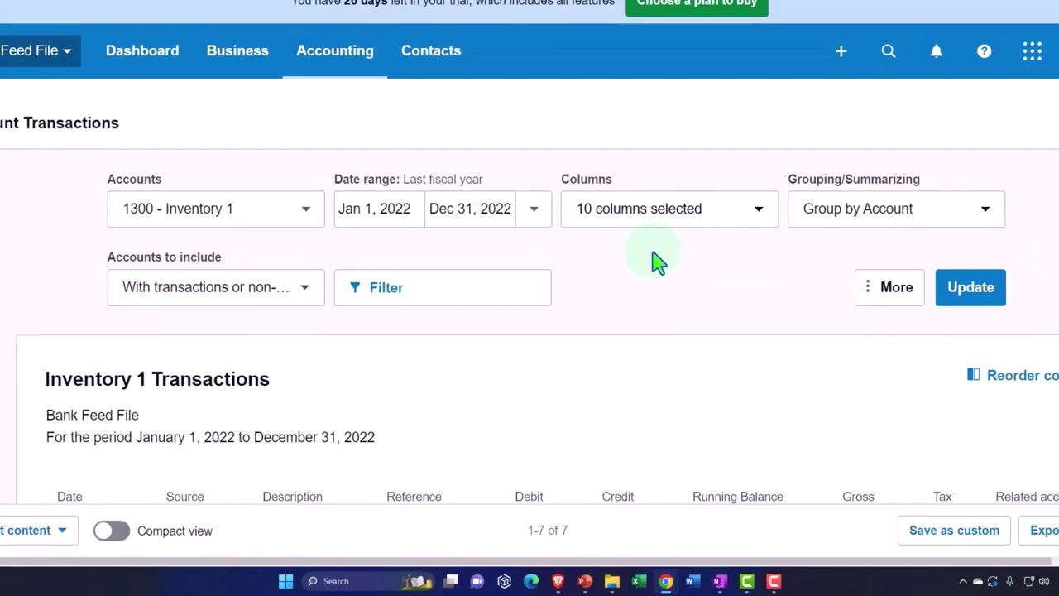
pyautogui.scroll(-5, 658, 261)
pyautogui.hotkey('ctrl', '-')
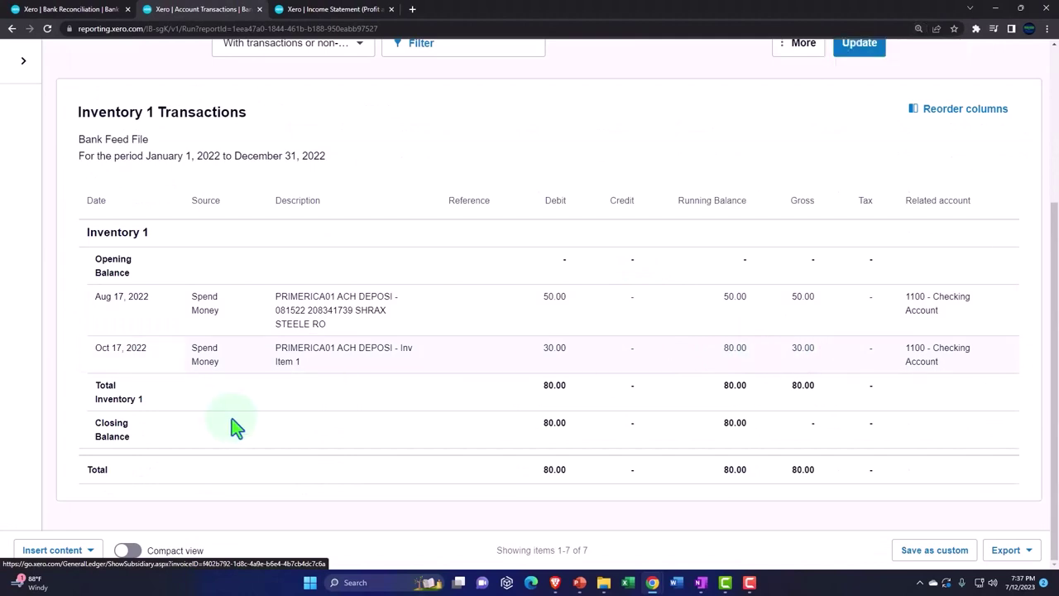
pyautogui.scroll(3, 211, 409)
pyautogui.click(11, 28)
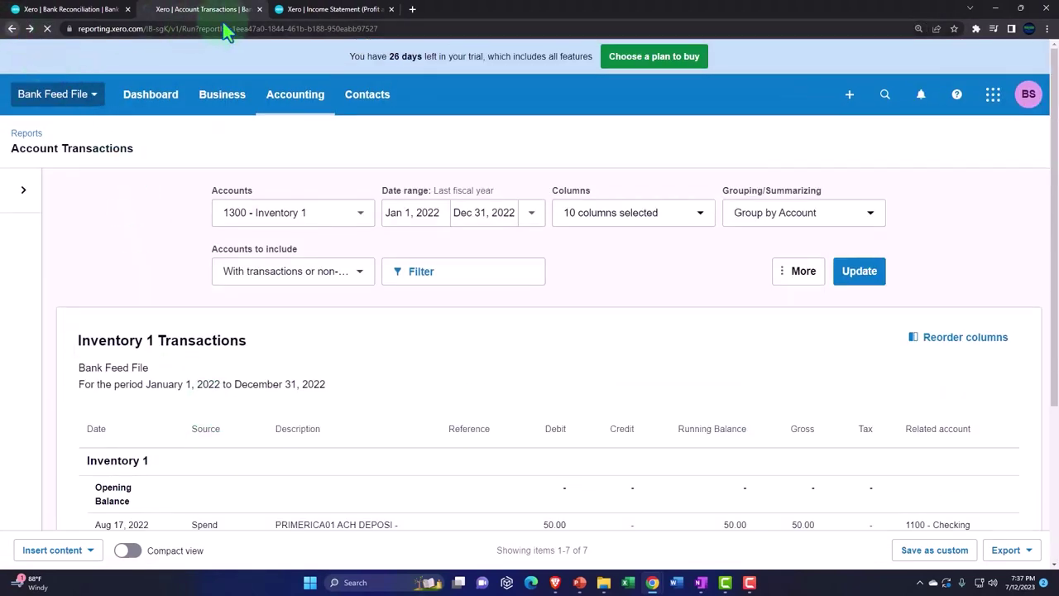
# Update the Income Statement (Profit and Loss) and examine its Cost of Goods Sold line.
pyautogui.click(322, 17)
pyautogui.scroll(5, 596, 362)
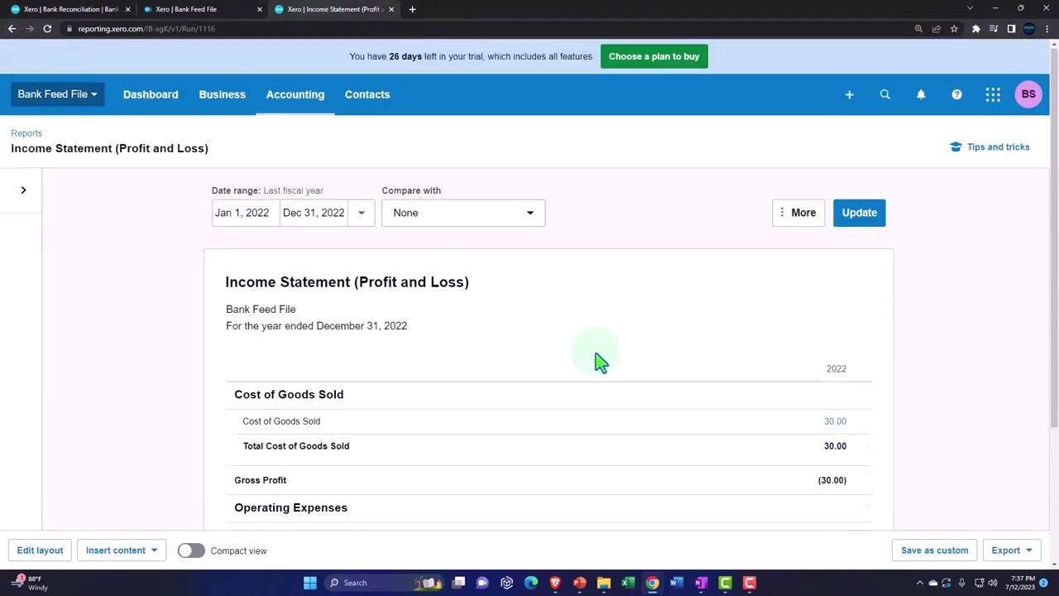
pyautogui.click(865, 228)
pyautogui.scroll(-3, 716, 417)
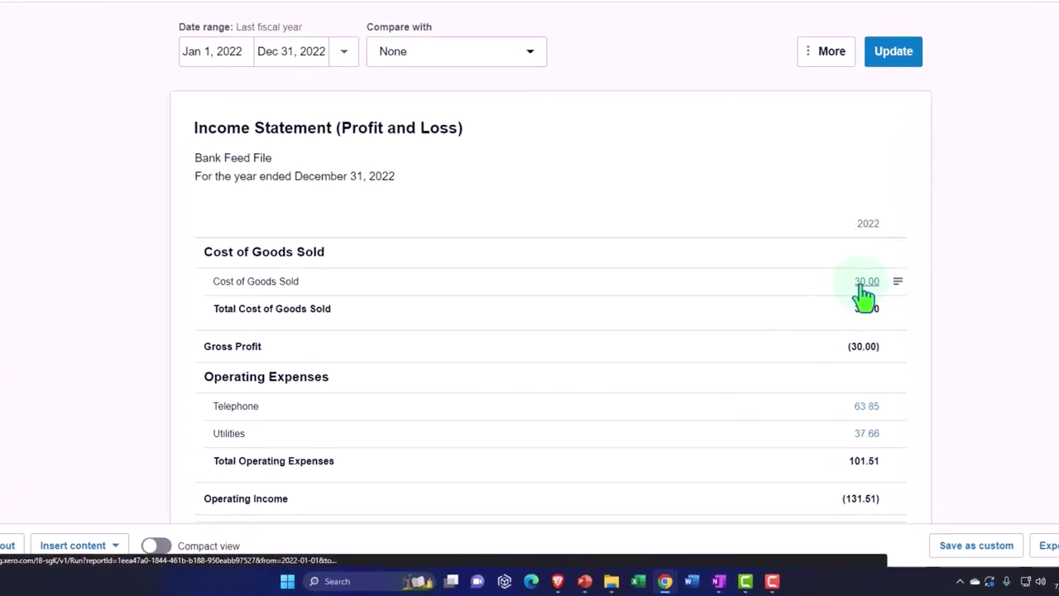
pyautogui.scroll(1, 770, 372)
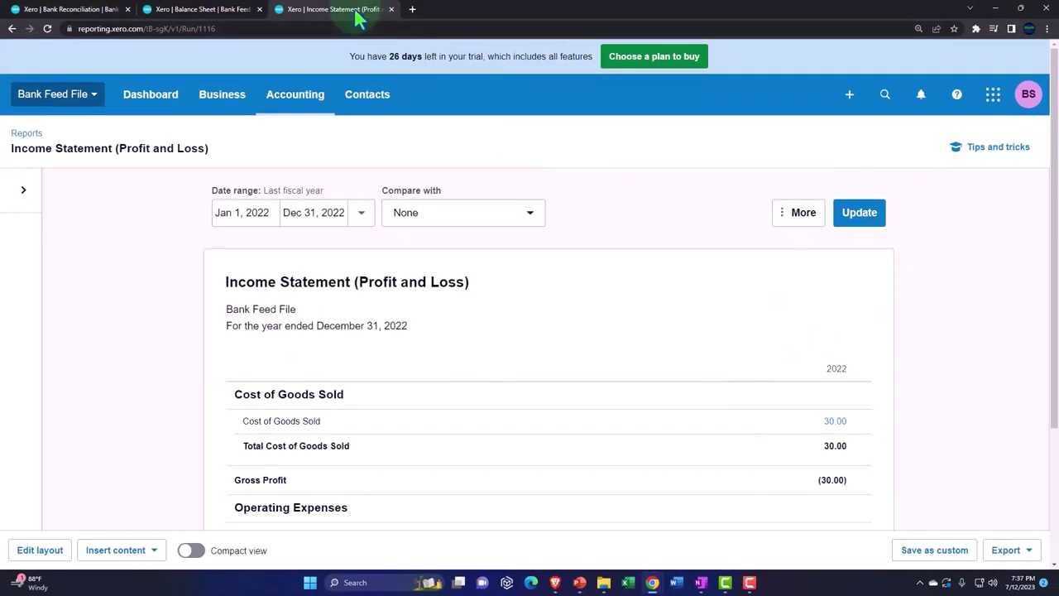
# Duplicate the browser tab that holds the Income Statement.
pyautogui.rightClick(357, 15)
pyautogui.click(386, 90)
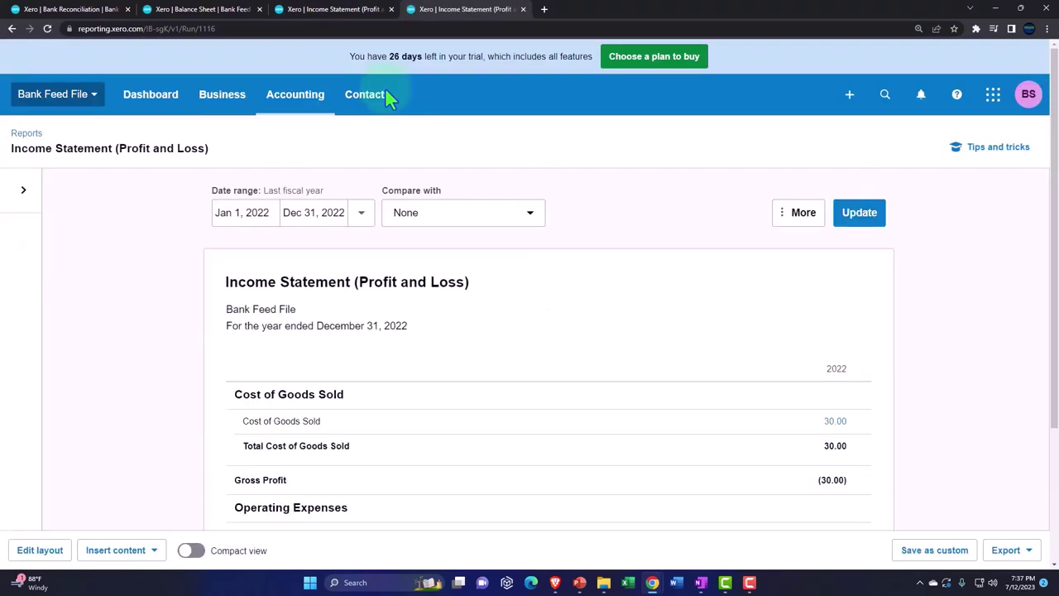
# Open the 1099 Report in the duplicated tab and hide its preparation instructions.
pyautogui.click(297, 104)
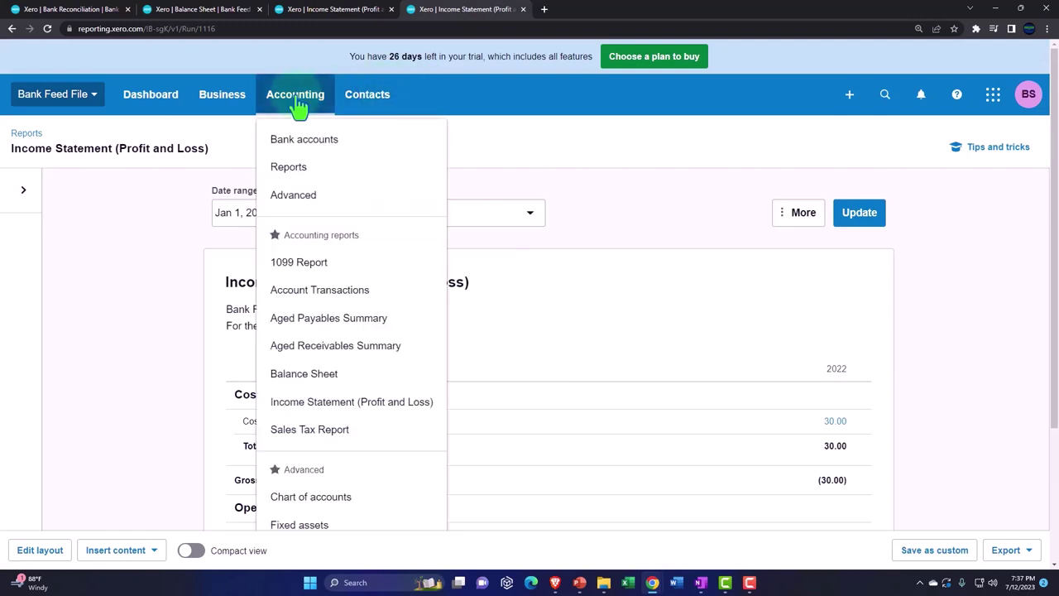
pyautogui.click(302, 263)
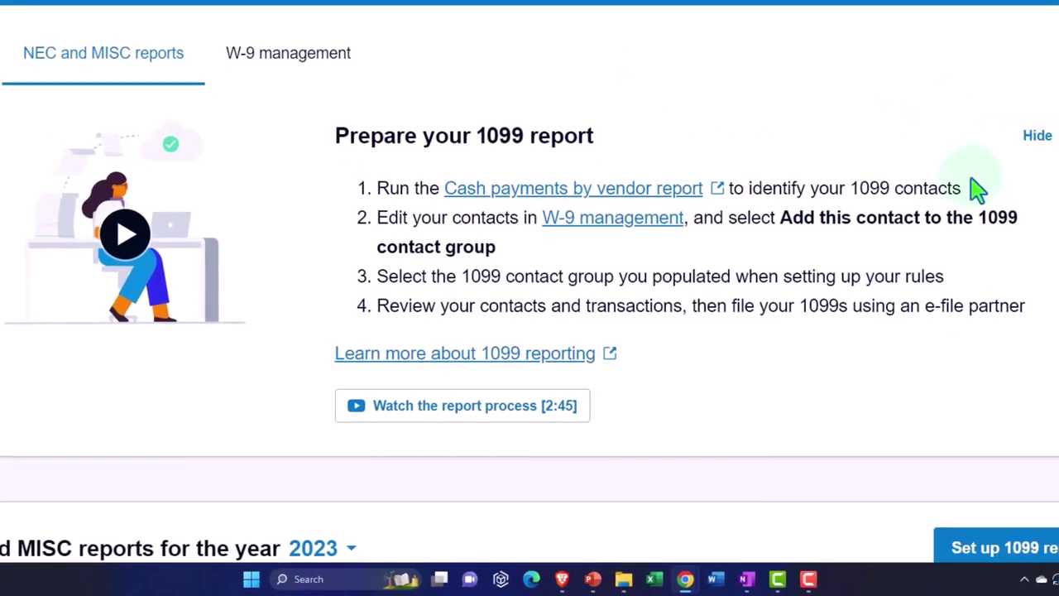
pyautogui.scroll(-1, 966, 192)
pyautogui.scroll(1, 963, 194)
pyautogui.click(1035, 135)
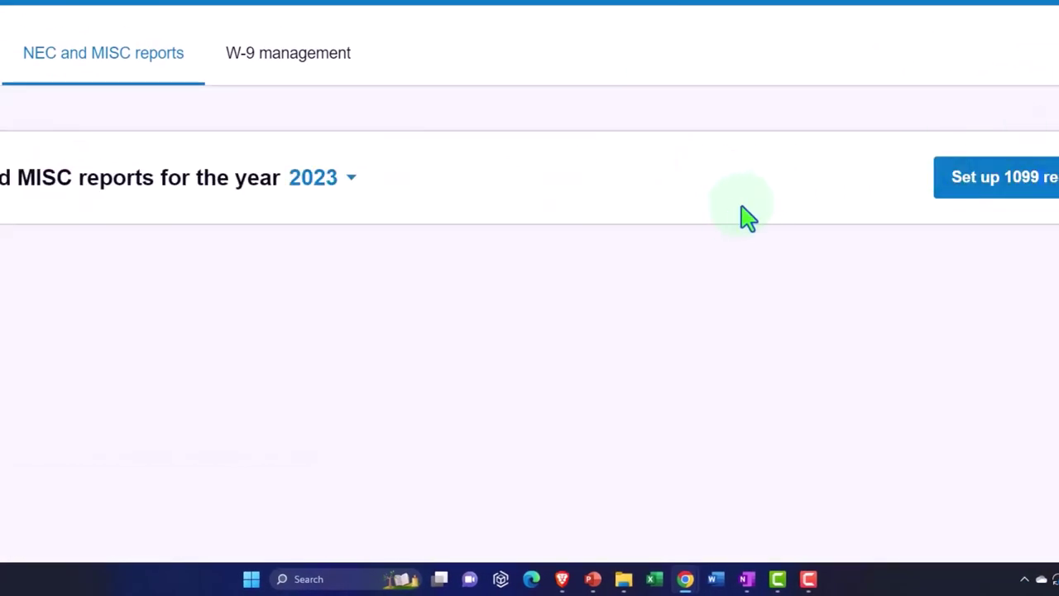
# Find the Inventory Item List report by searching all reports, and open it to review the listed item.
pyautogui.click(348, 50)
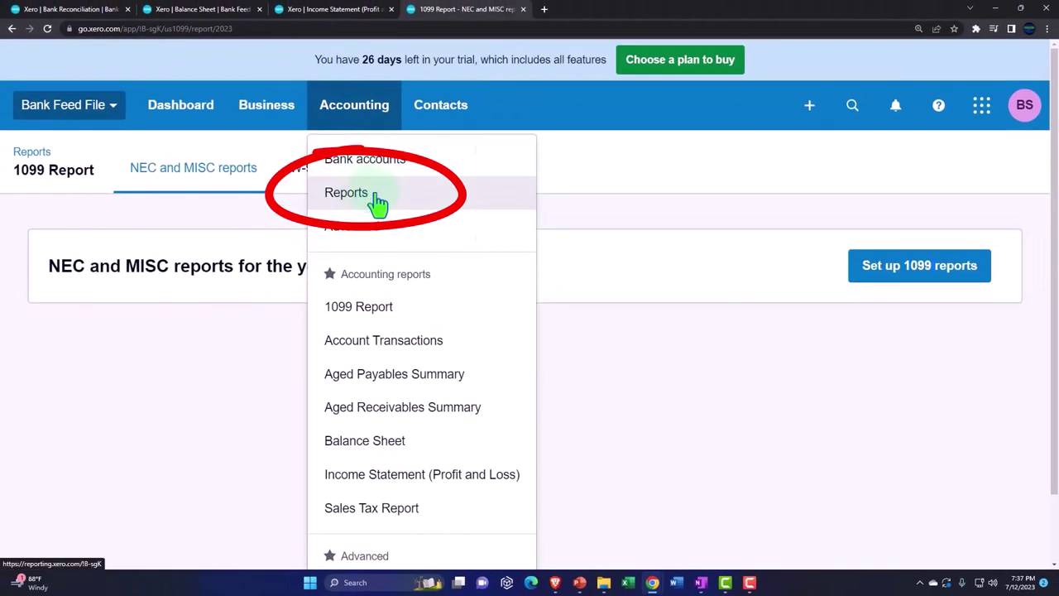
pyautogui.click(377, 203)
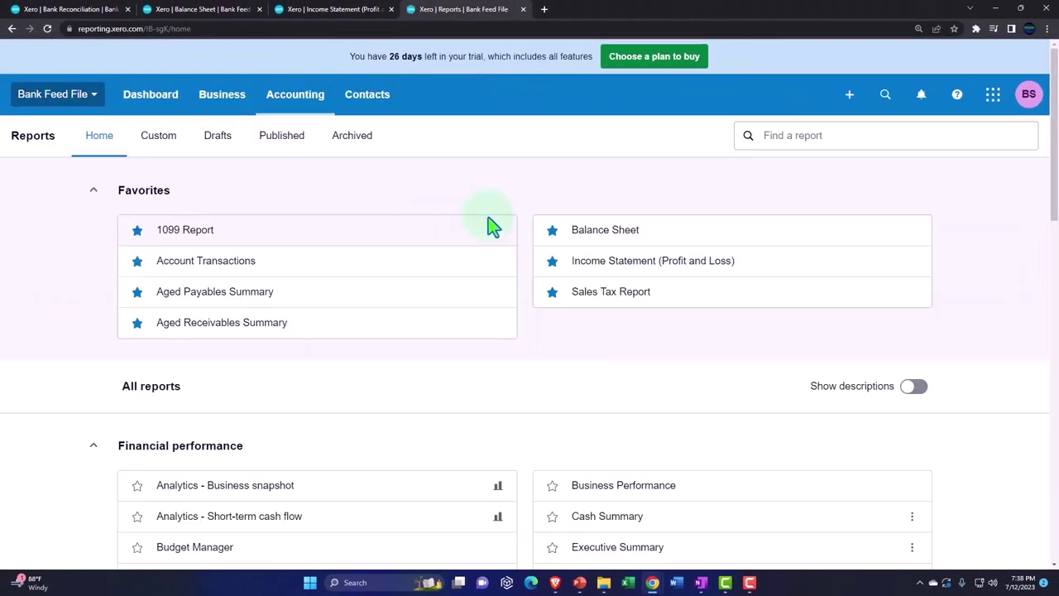
pyautogui.click(815, 137)
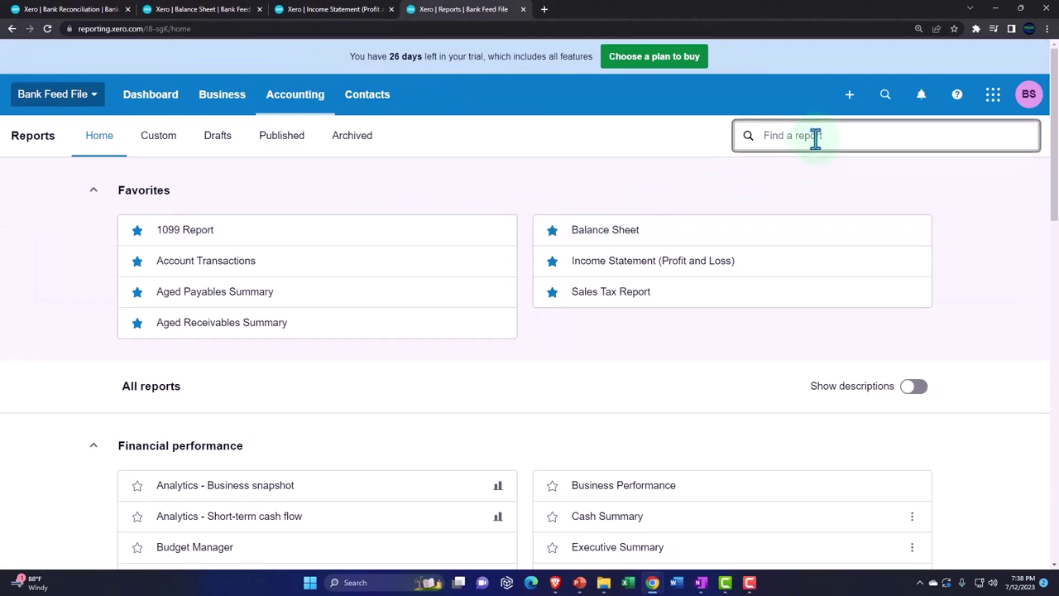
pyautogui.write('Inve')
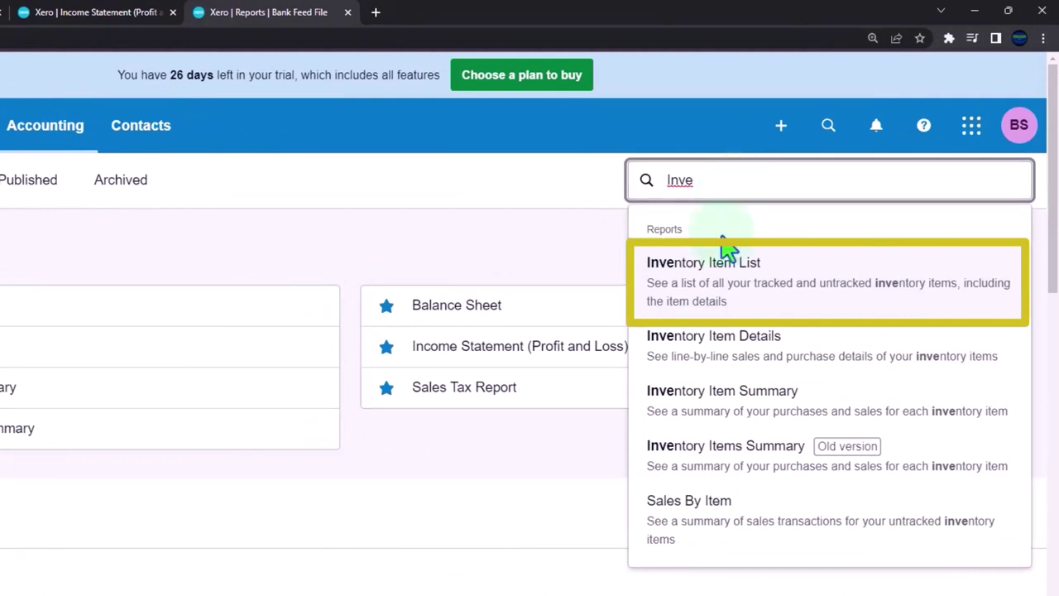
pyautogui.click(725, 287)
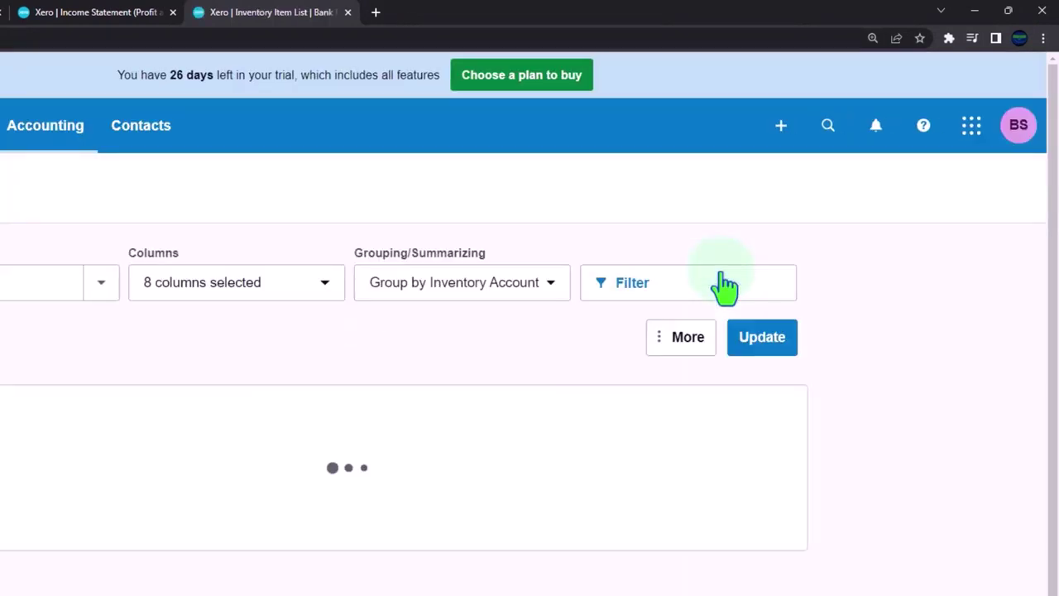
pyautogui.scroll(-2, 732, 356)
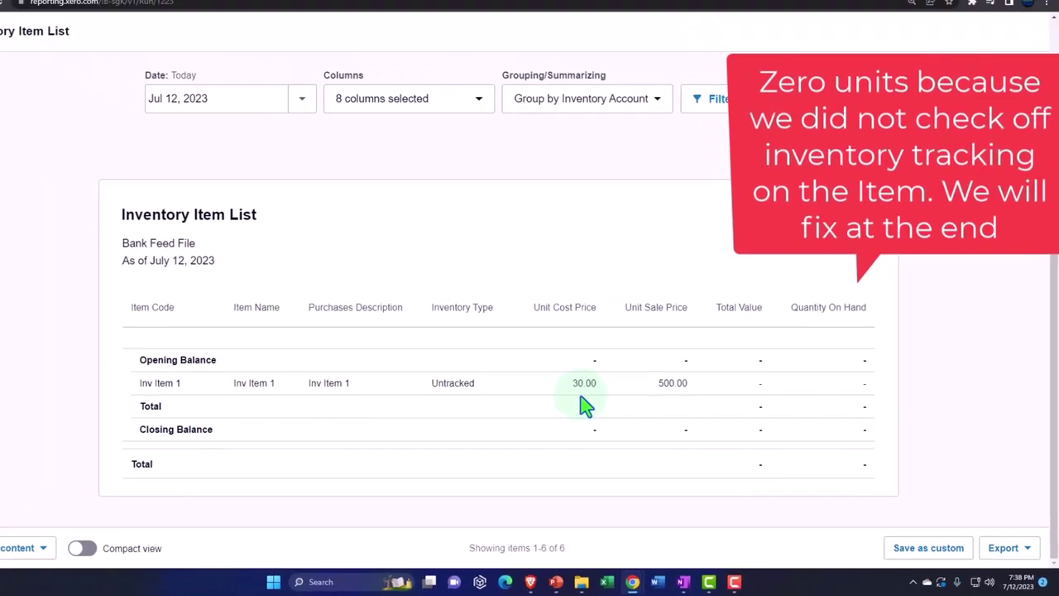
# Compare the Inventory 1 balance on the Balance Sheet with the Inventory Item List.
pyautogui.click(225, 9)
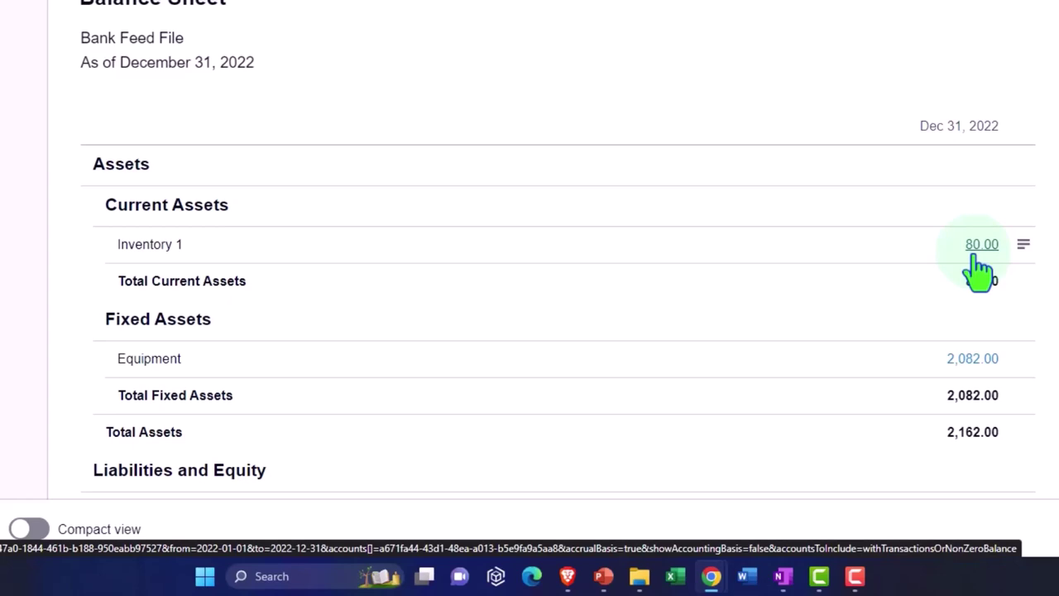
pyautogui.click(479, 10)
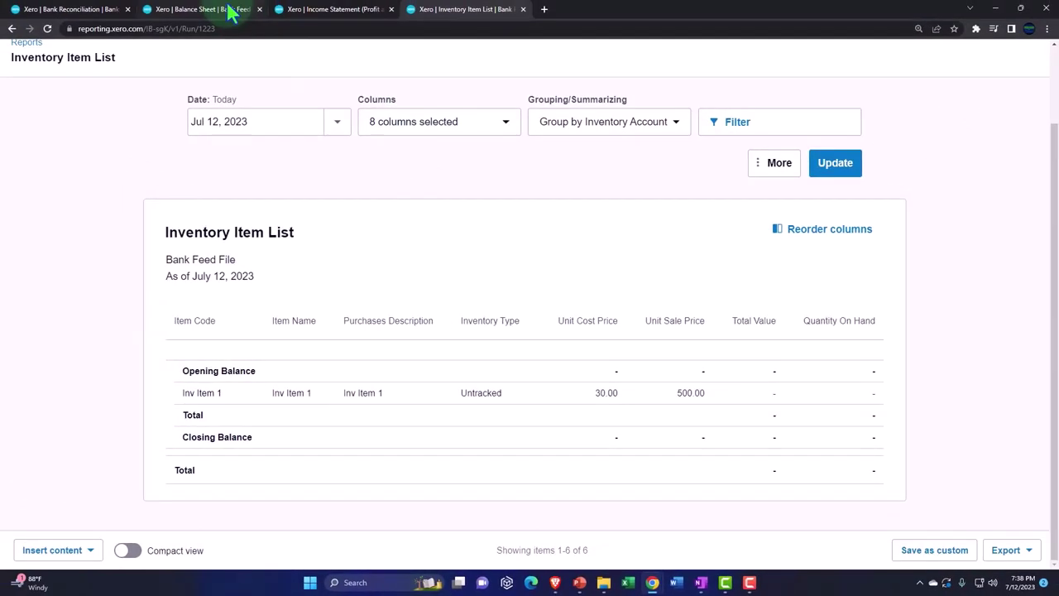
pyautogui.click(232, 14)
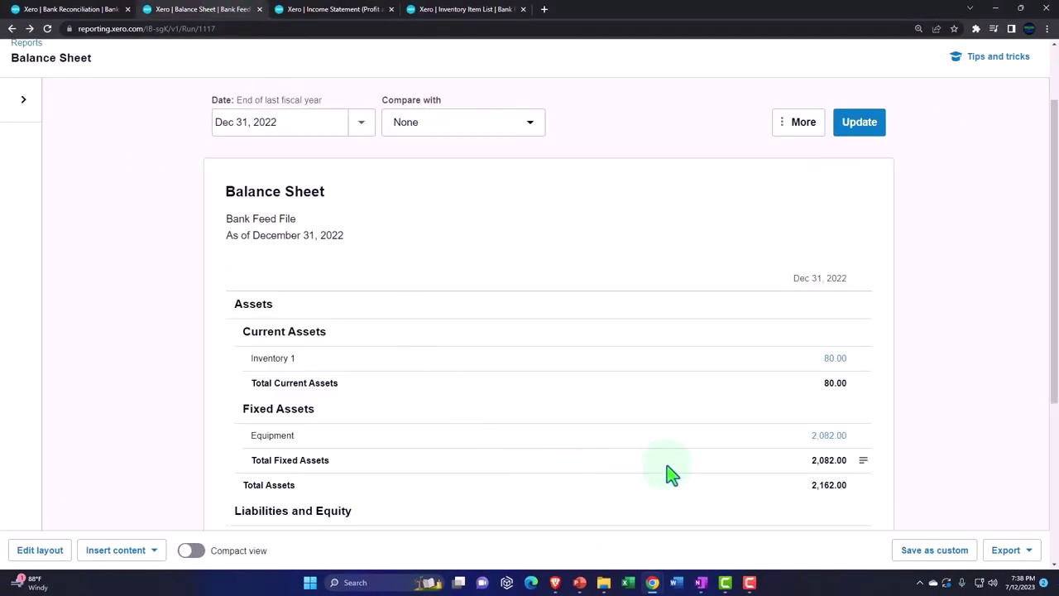
pyautogui.scroll(-1, 668, 472)
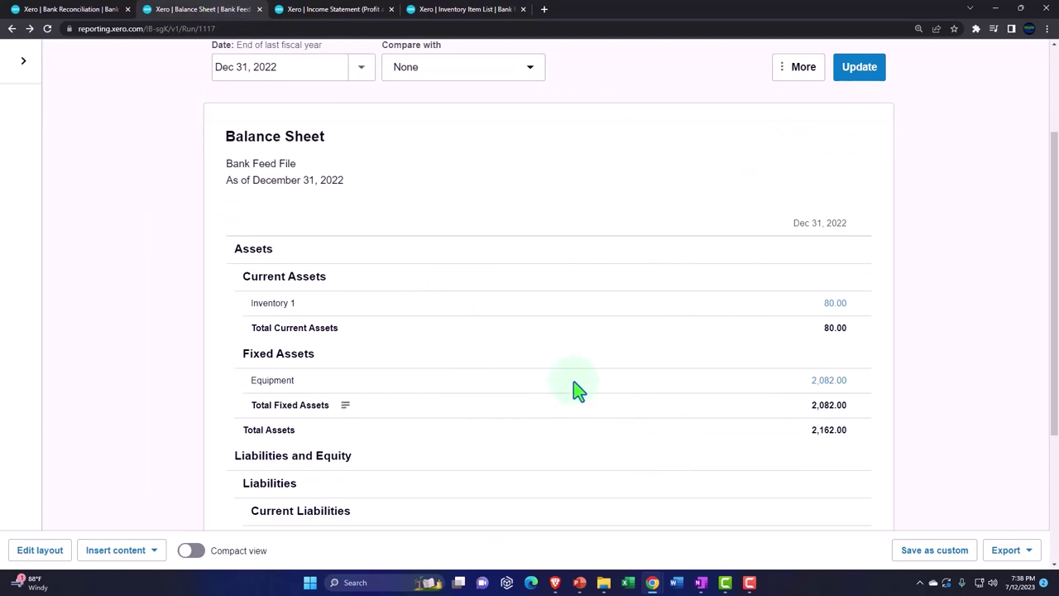
# Go back to the Checking Account reconciliation tab and create a new invoice addressed to Customer 1.
pyautogui.click(100, 11)
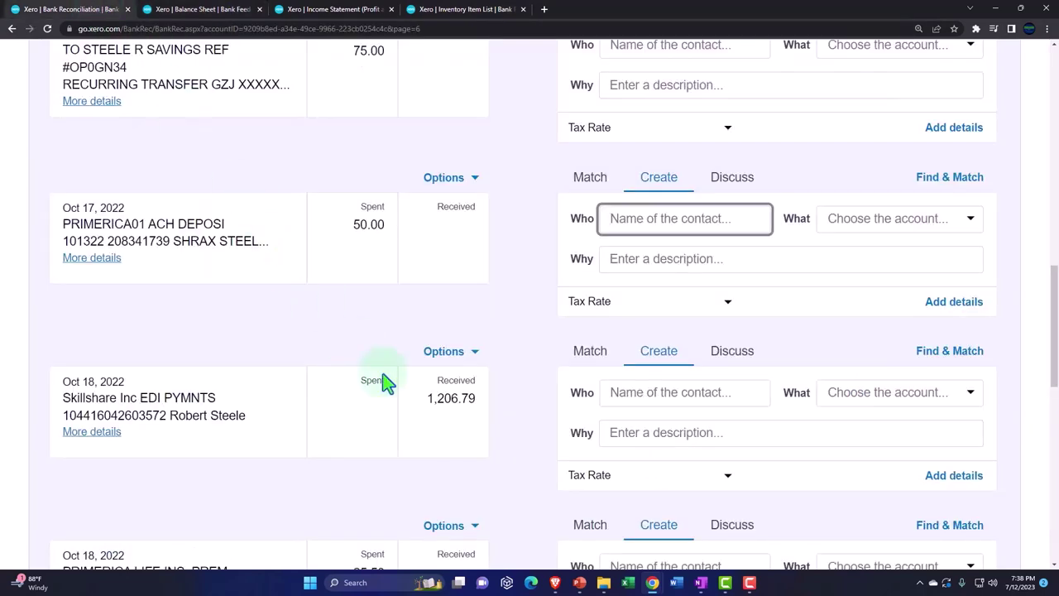
pyautogui.scroll(10, 414, 407)
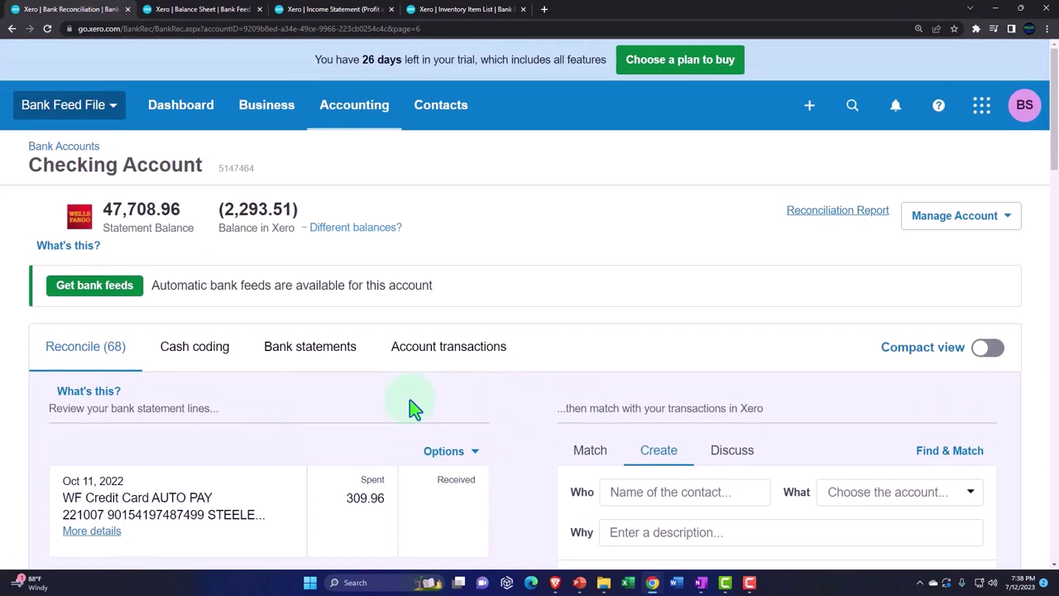
pyautogui.click(809, 105)
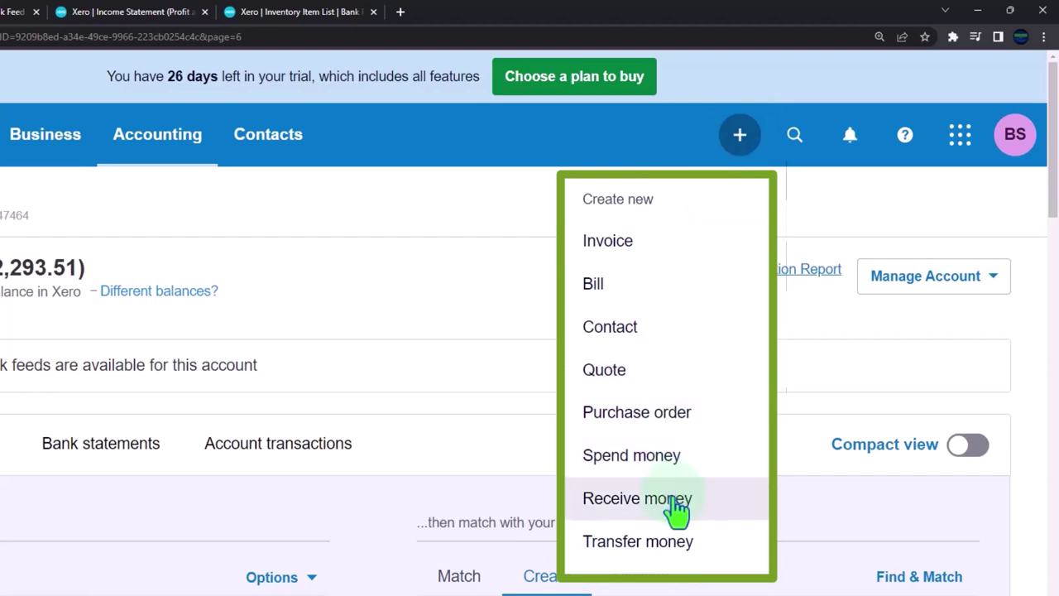
pyautogui.click(642, 264)
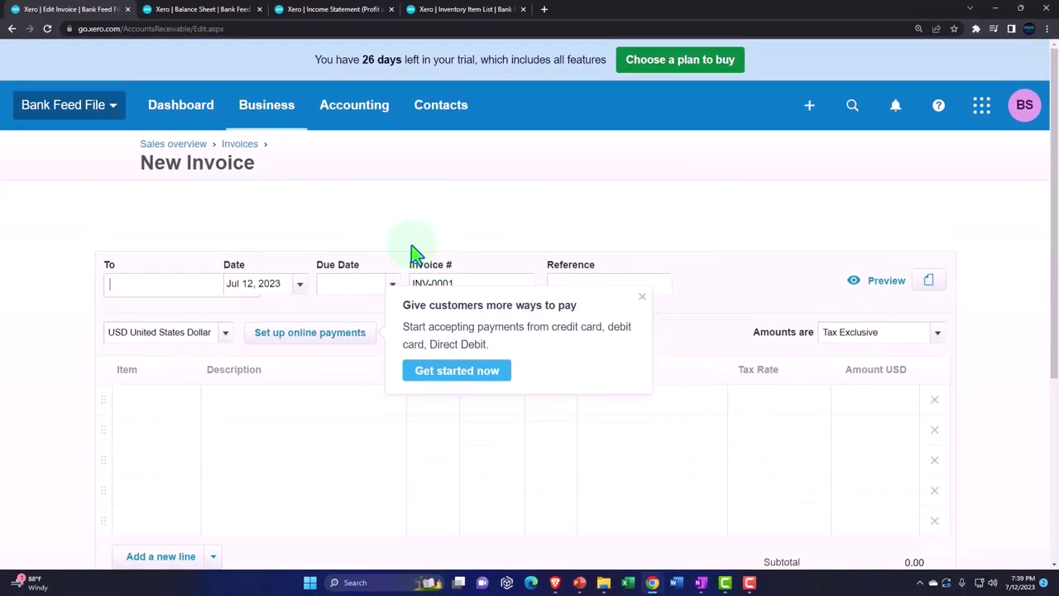
pyautogui.click(642, 316)
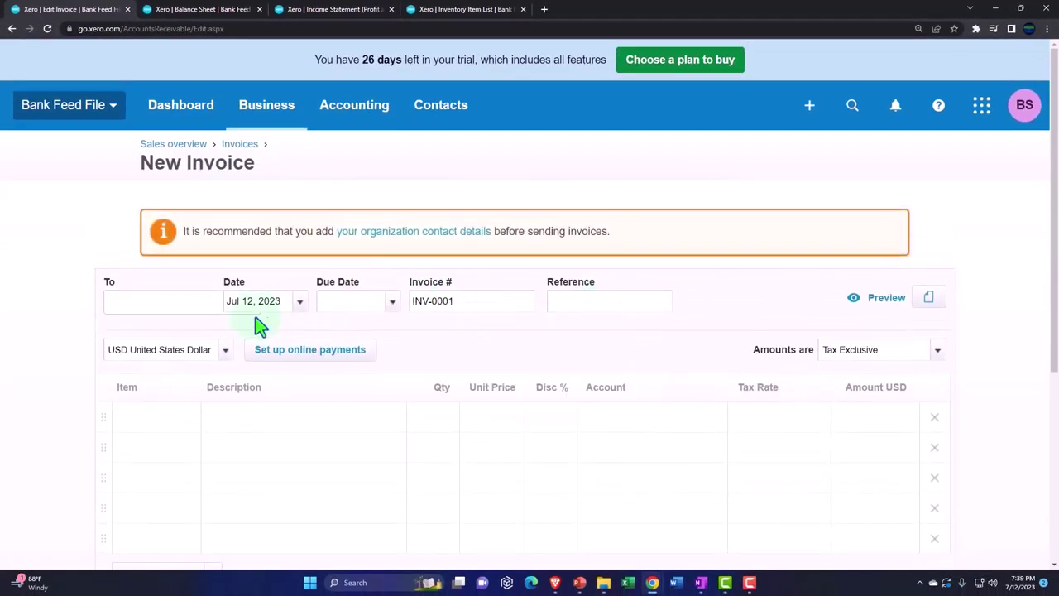
pyautogui.click(193, 302)
pyautogui.write('Customer')
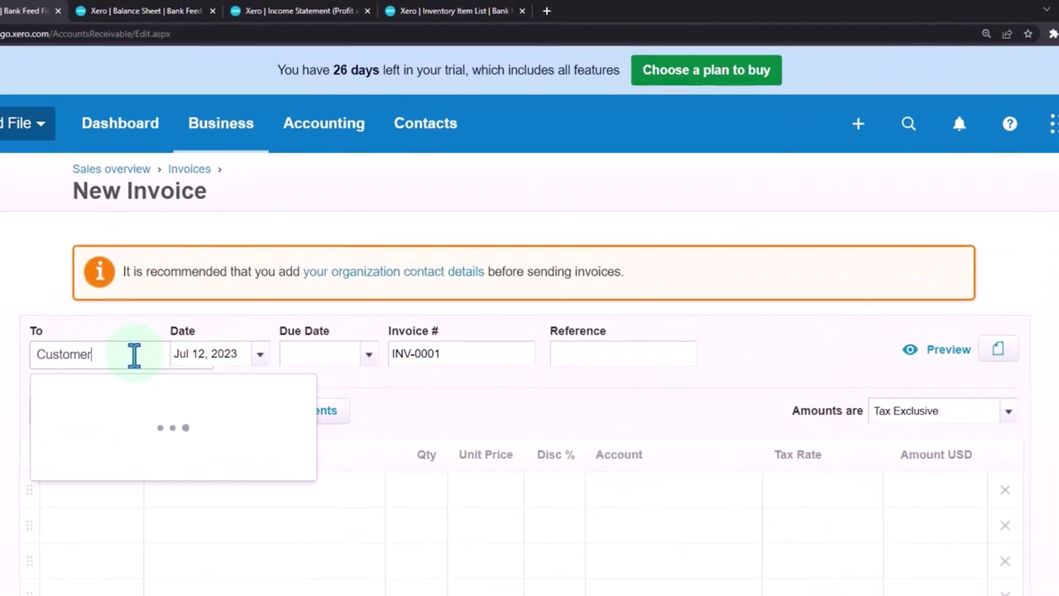
pyautogui.write(' 1')
pyautogui.press('Tab')
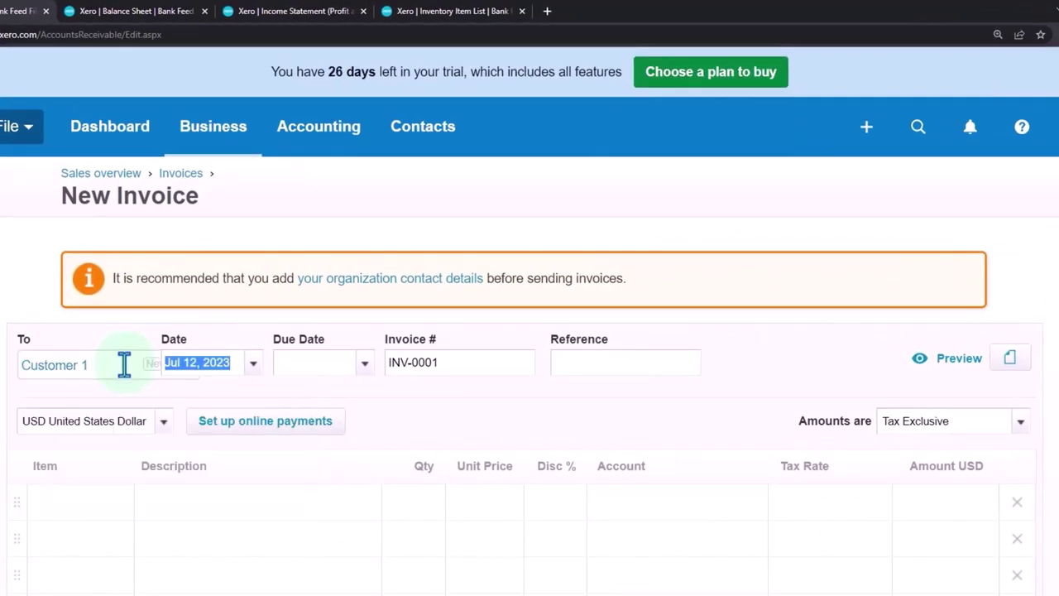
# Add Inv Item 1 as the invoice's first line and review its filled-in price, account and tax rate.
pyautogui.scroll(-2, 135, 398)
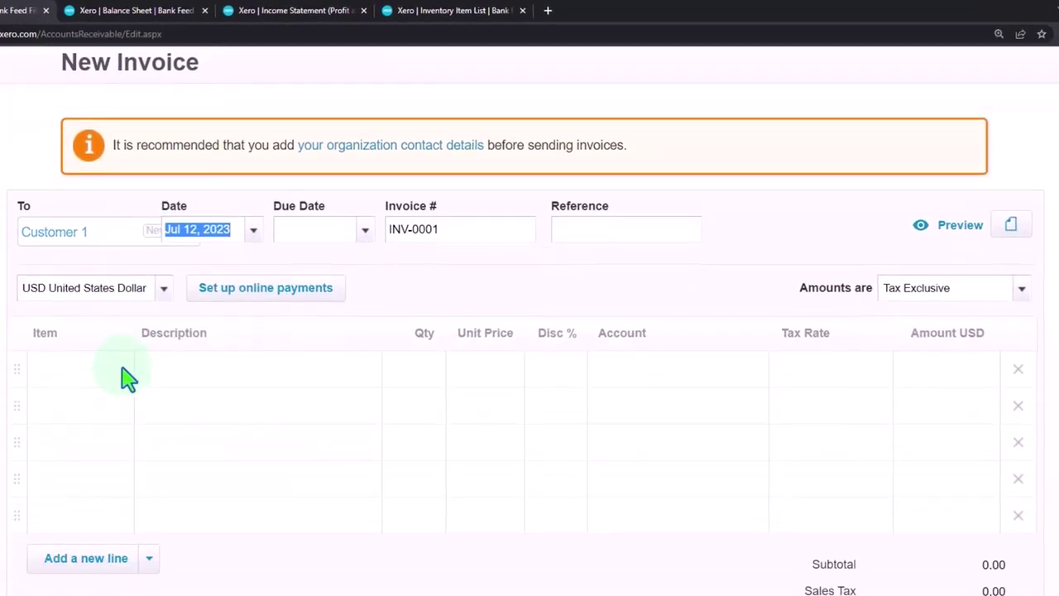
pyautogui.click(99, 376)
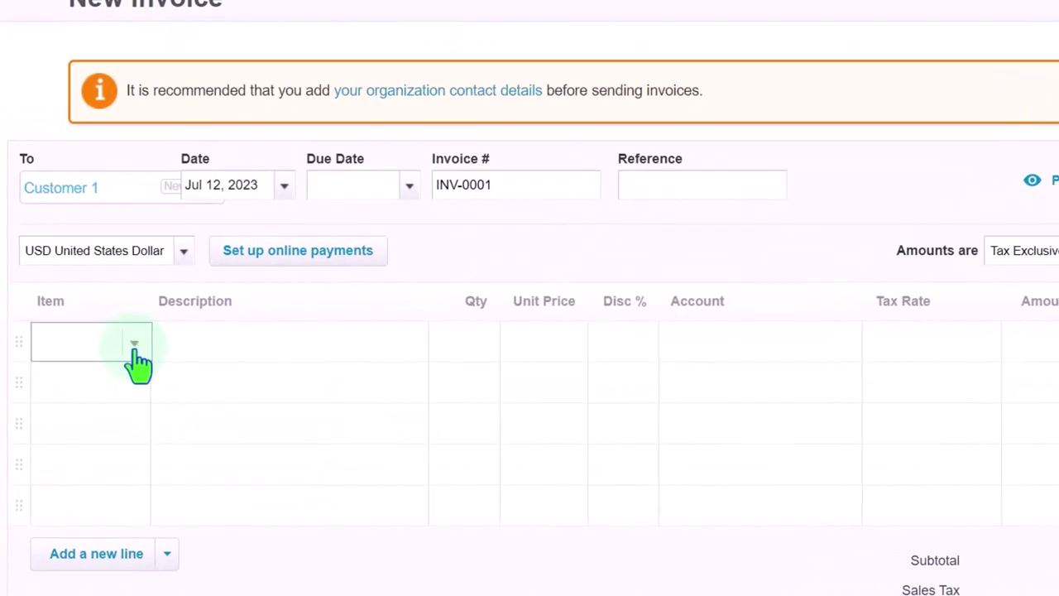
pyautogui.click(134, 348)
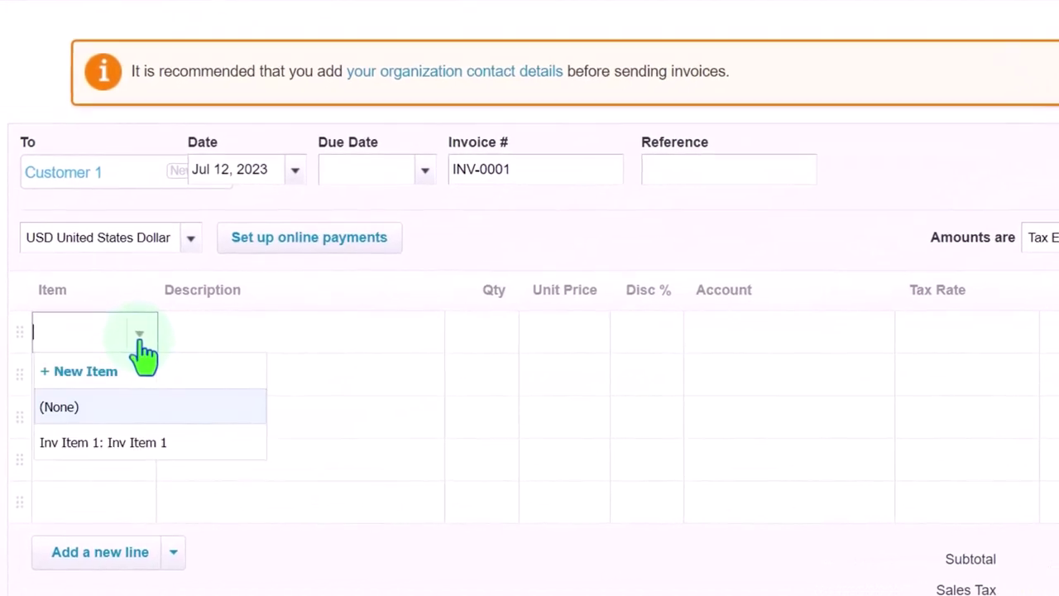
pyautogui.click(109, 451)
pyautogui.press('Tab')
pyautogui.press('Tab')
pyautogui.press('Tab')
pyautogui.press('Tab')
pyautogui.press('Tab')
pyautogui.press('Tab')
pyautogui.press('Tab')
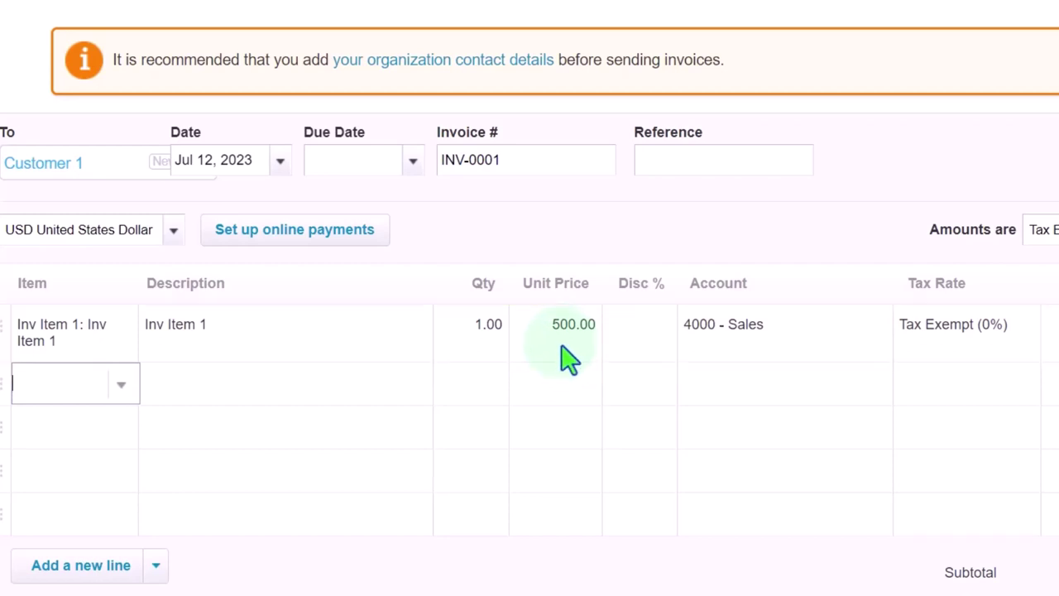
pyautogui.scroll(1, 570, 357)
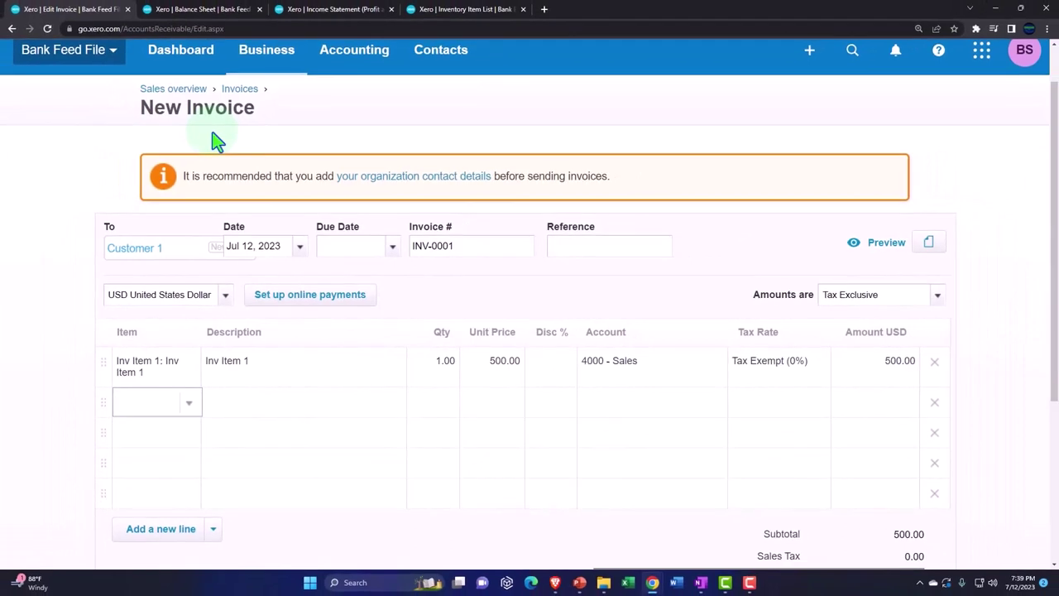
pyautogui.scroll(-1, 213, 141)
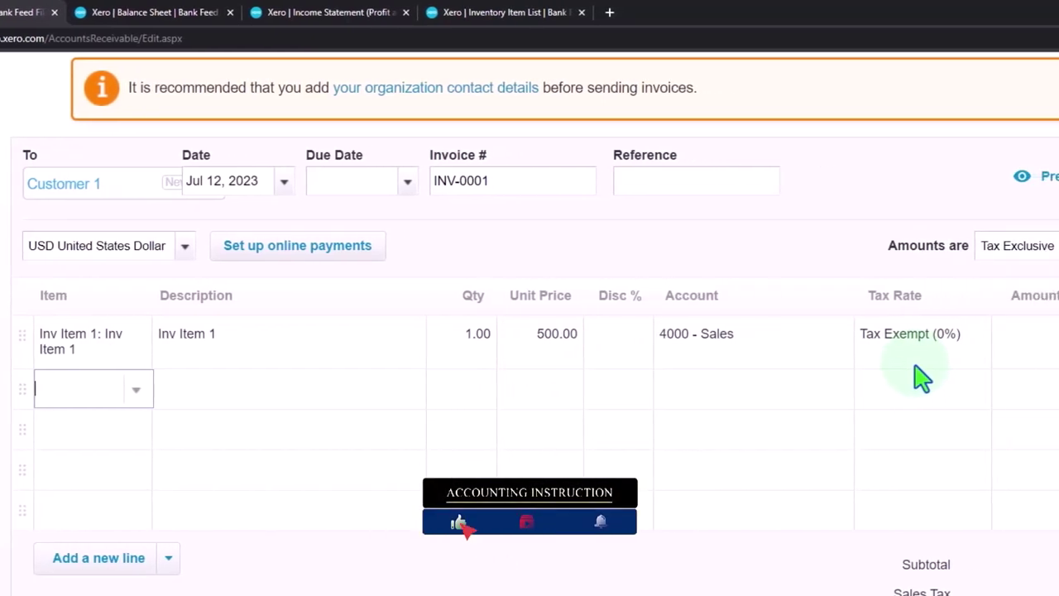
pyautogui.scroll(3, 496, 405)
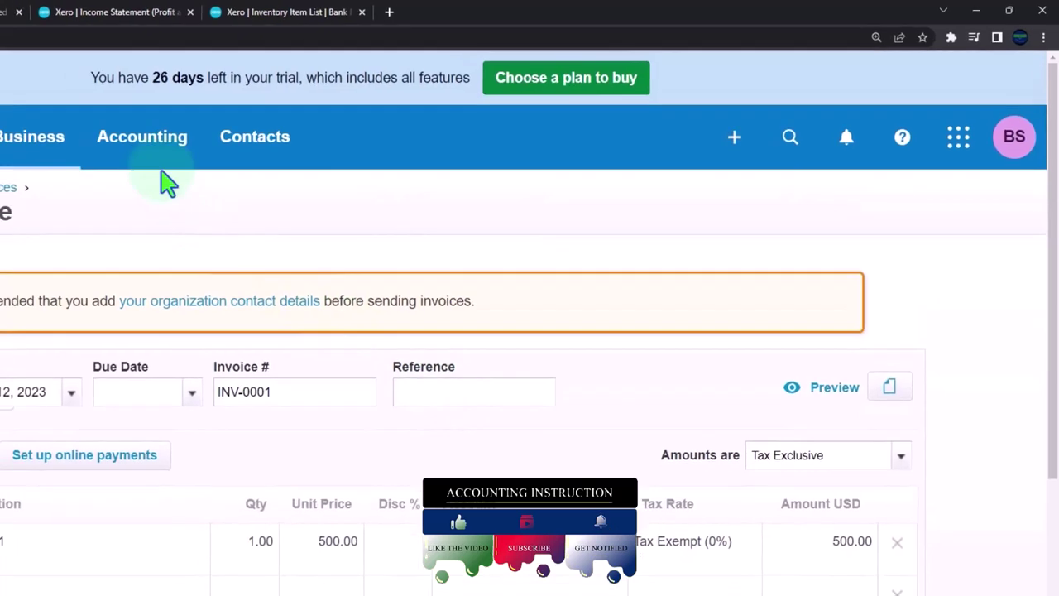
# Leave the invoice unsaved and view the account transactions of the Checking Account.
pyautogui.click(329, 123)
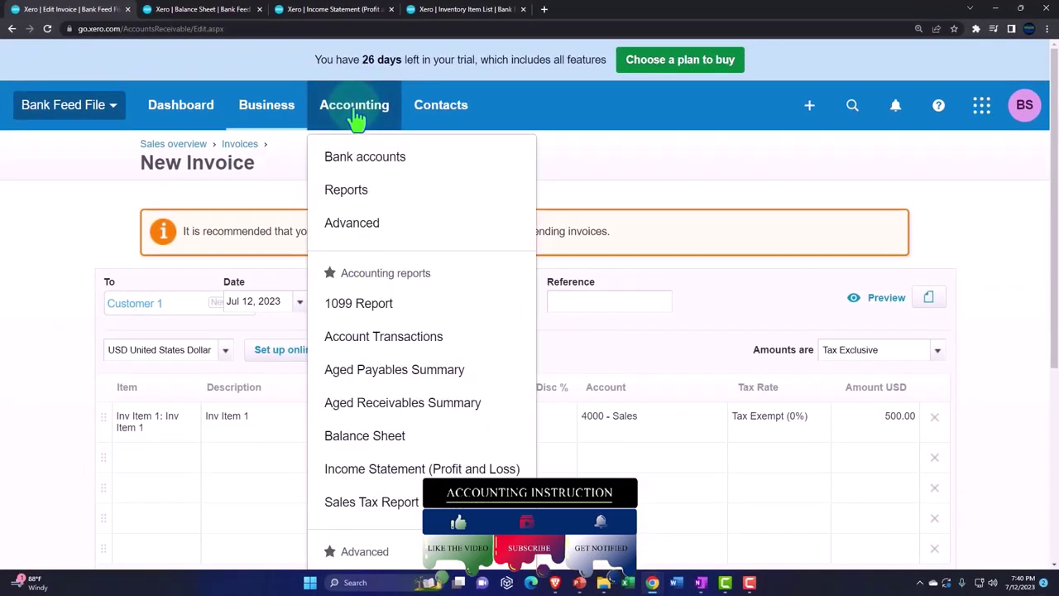
pyautogui.click(358, 158)
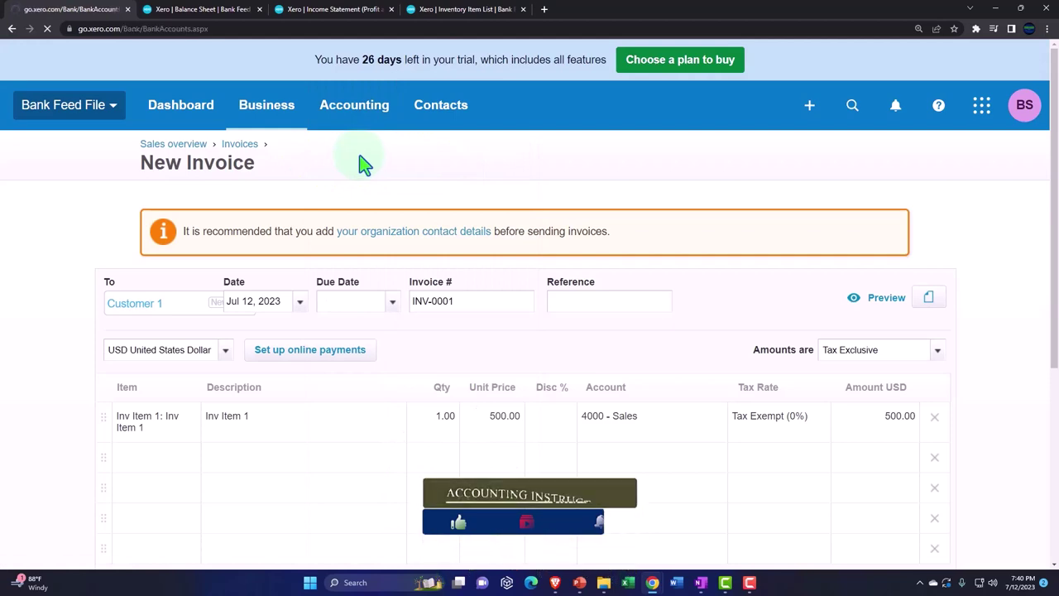
pyautogui.scroll(-3, 395, 255)
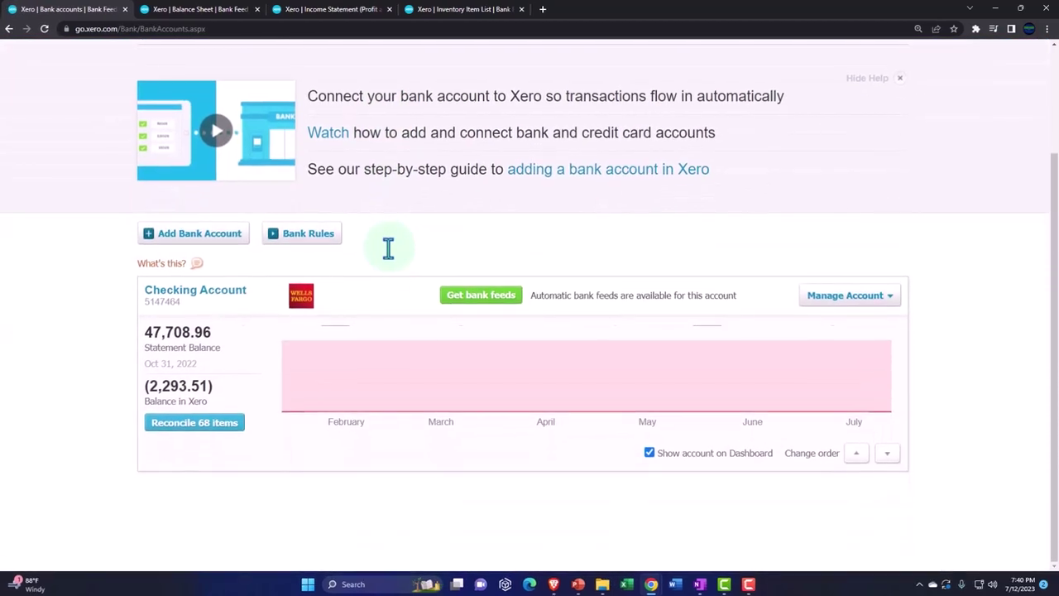
pyautogui.click(851, 301)
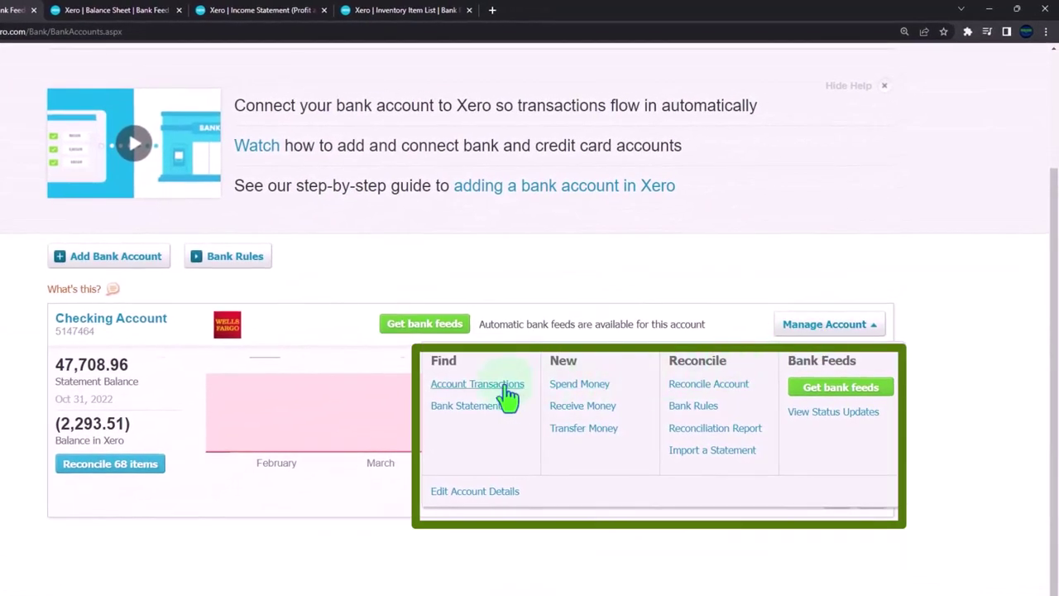
pyautogui.click(509, 379)
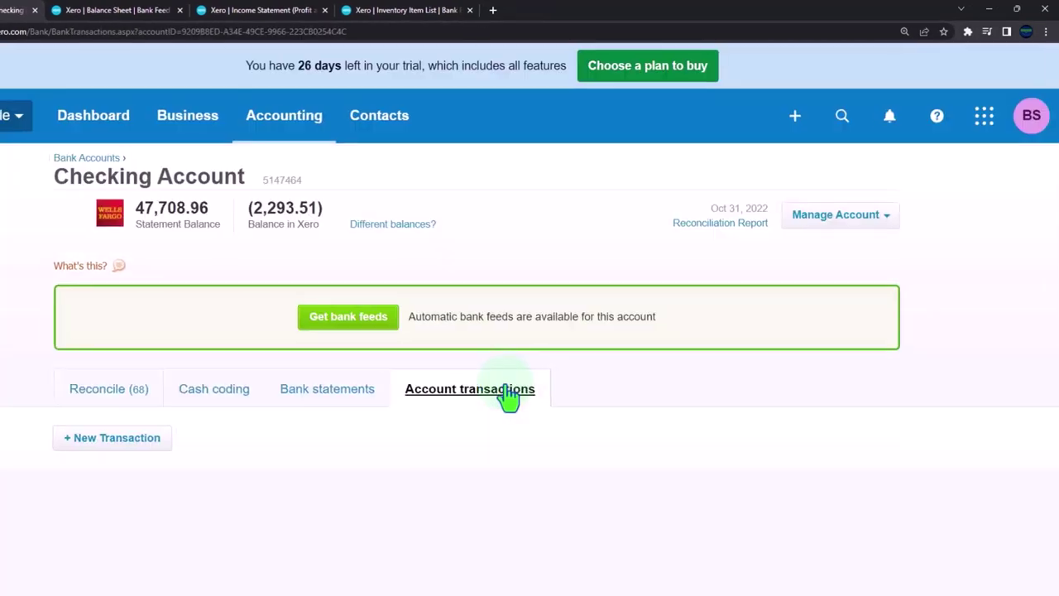
pyautogui.scroll(-1, 547, 366)
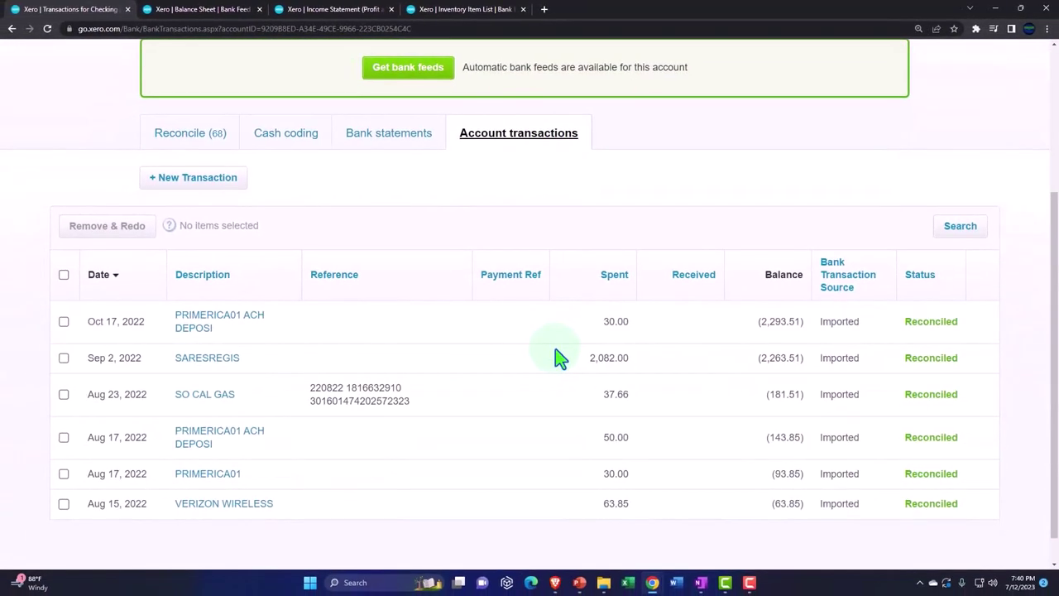
# Return to the reconcile list and open the detailed entry form for the Aug 1, 2022 PAYPAL TRANSFER receipt of 9,999.99.
pyautogui.click(185, 140)
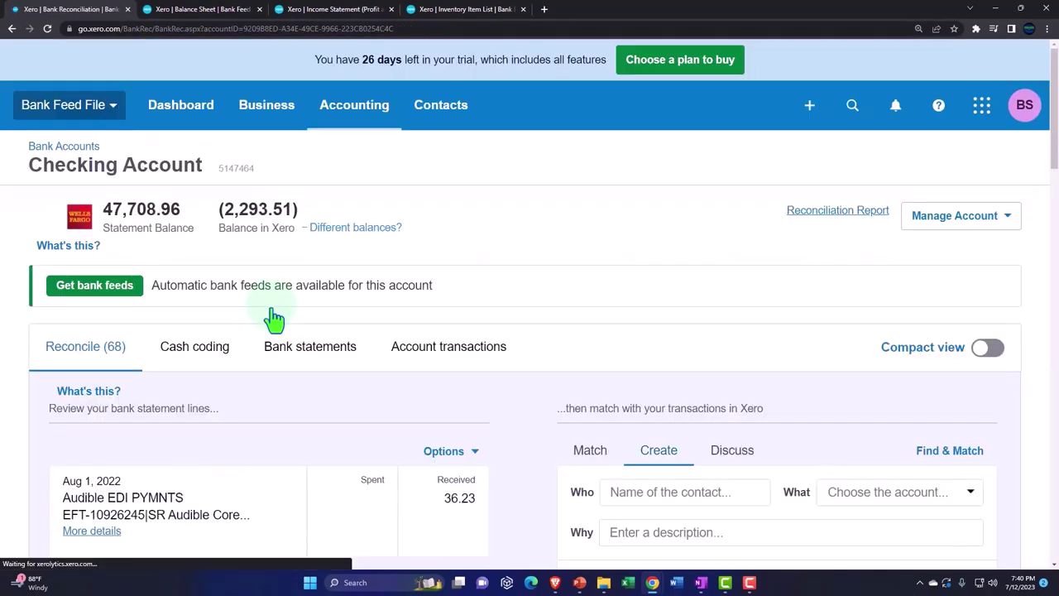
pyautogui.scroll(-1, 277, 316)
pyautogui.scroll(-2, 273, 307)
pyautogui.scroll(-3, 267, 303)
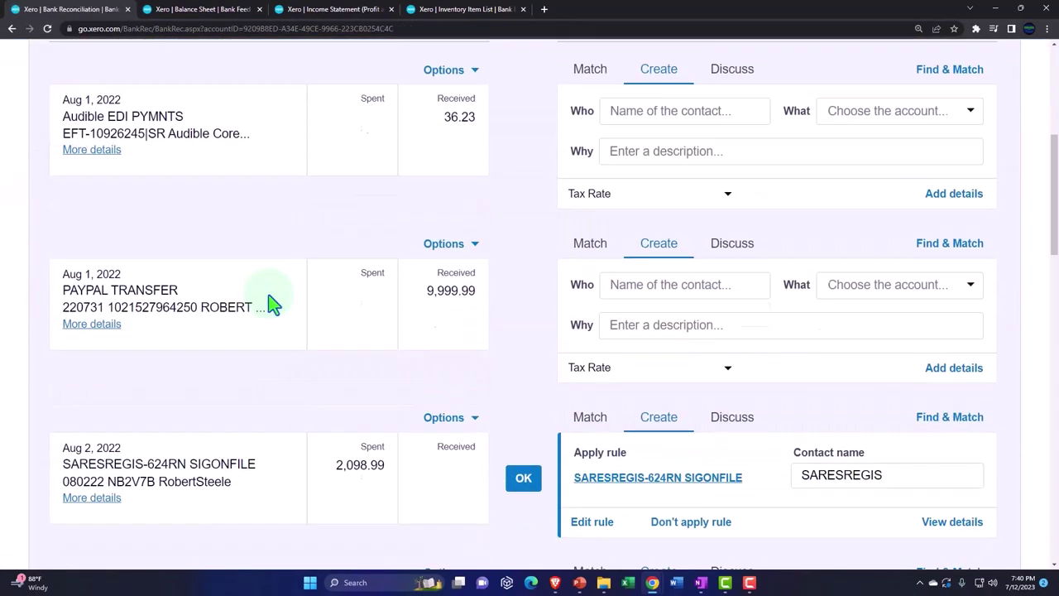
pyautogui.scroll(-1, 273, 304)
pyautogui.scroll(2, 273, 305)
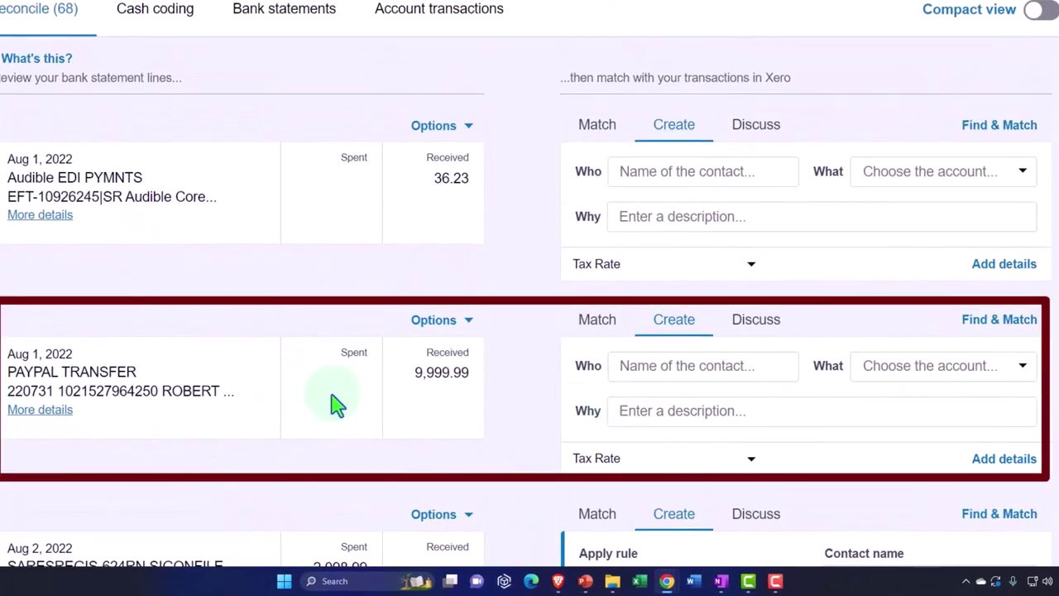
pyautogui.click(999, 464)
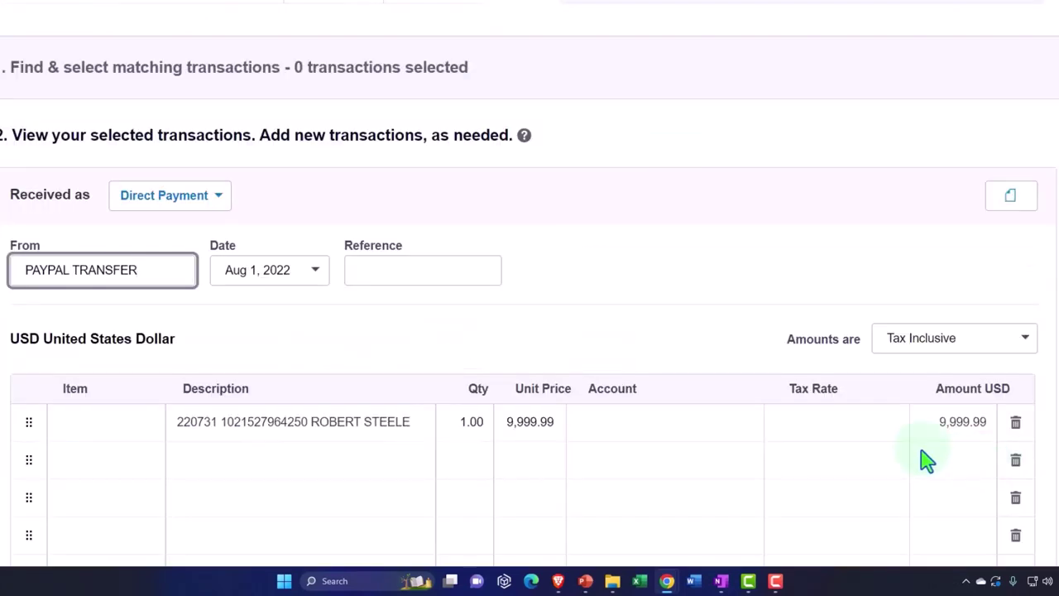
pyautogui.scroll(-1, 315, 451)
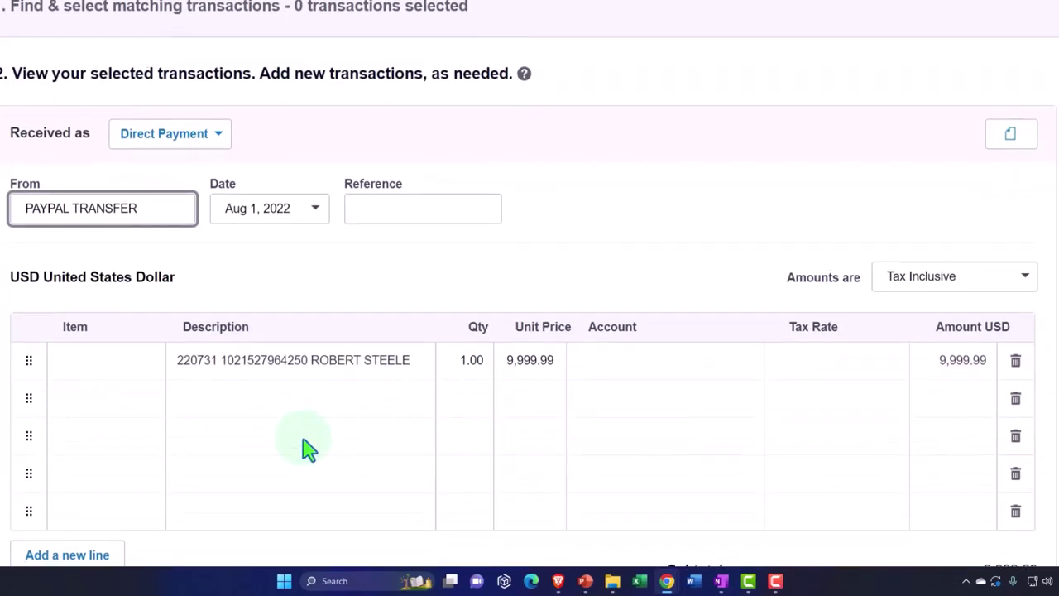
# Check the inventory items available for the first line of the PAYPAL TRANSFER receipt, leaving the item unselected.
pyautogui.click(153, 371)
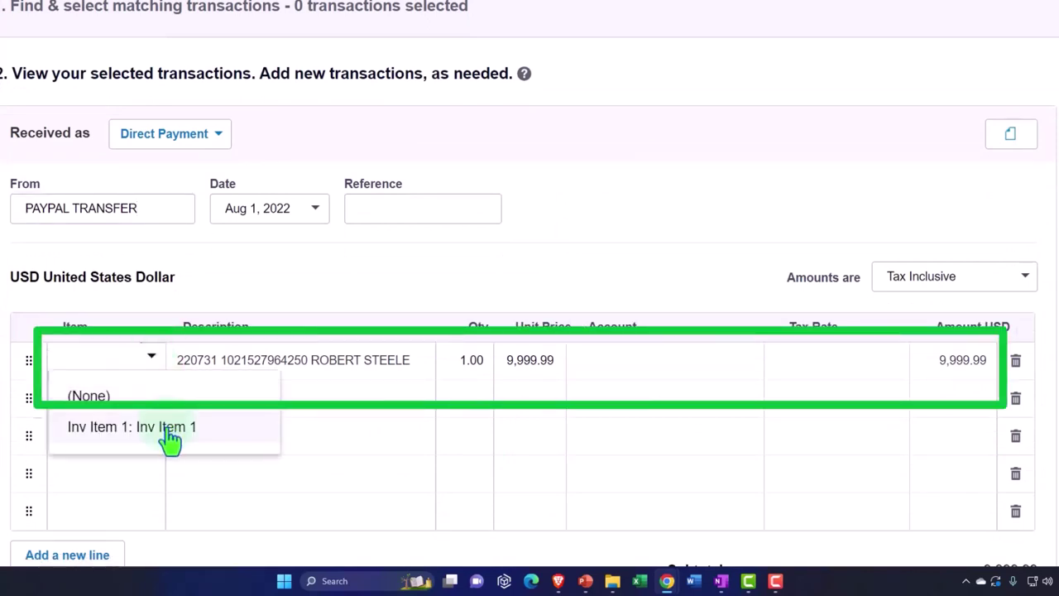
pyautogui.click(156, 366)
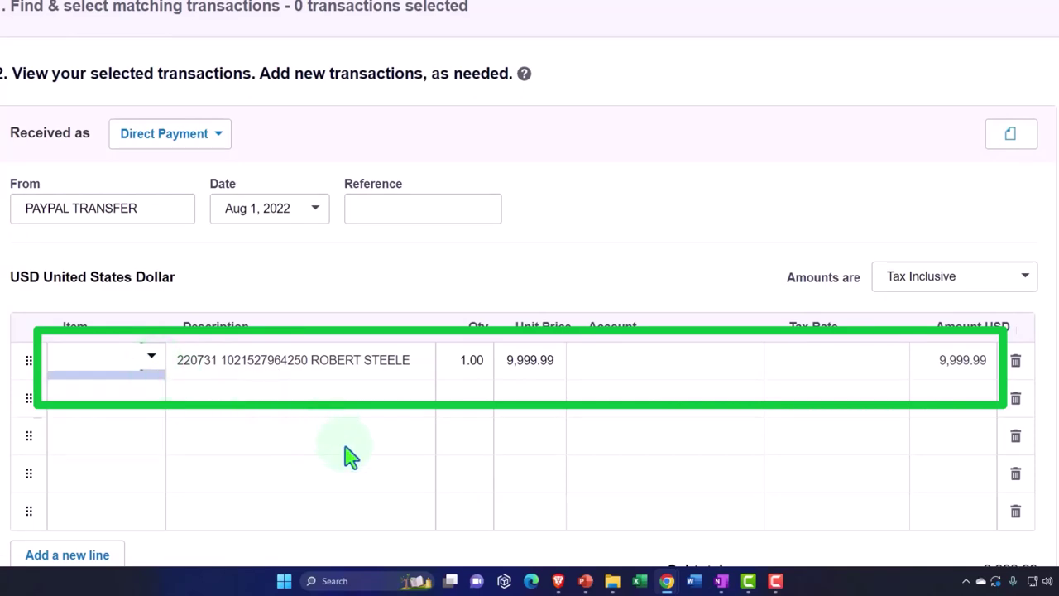
# Leave the receipt unreconciled and create a new invoice addressed to Customer 1.
pyautogui.scroll(8, 348, 451)
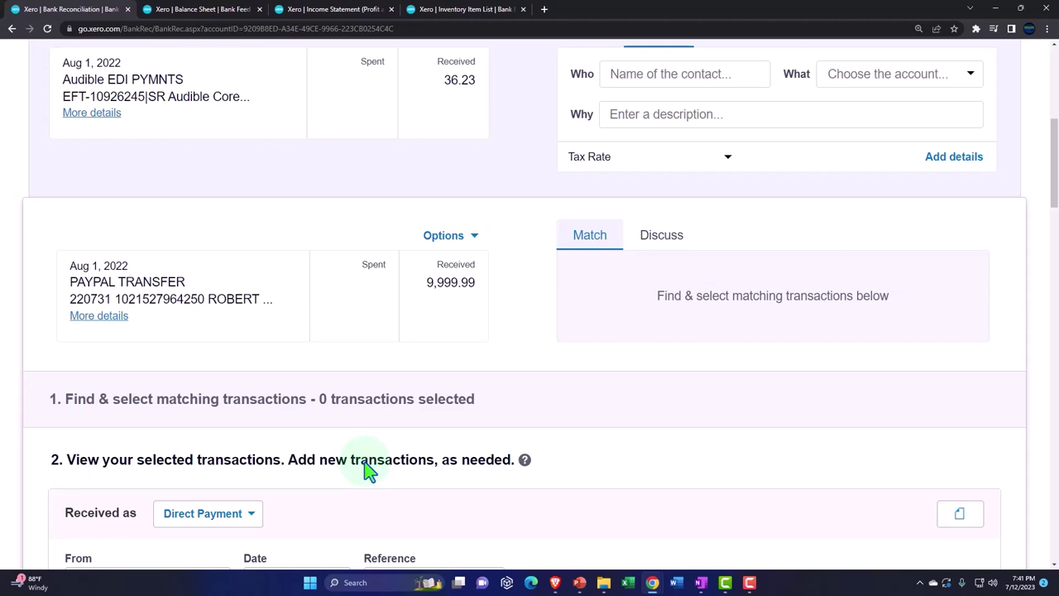
pyautogui.scroll(5, 355, 453)
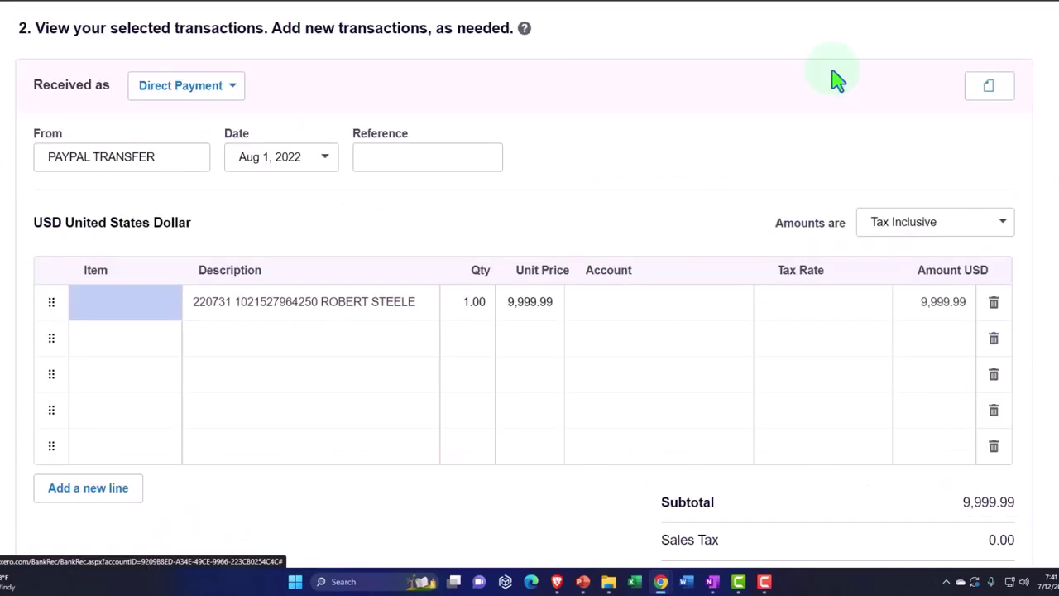
pyautogui.scroll(8, 819, 165)
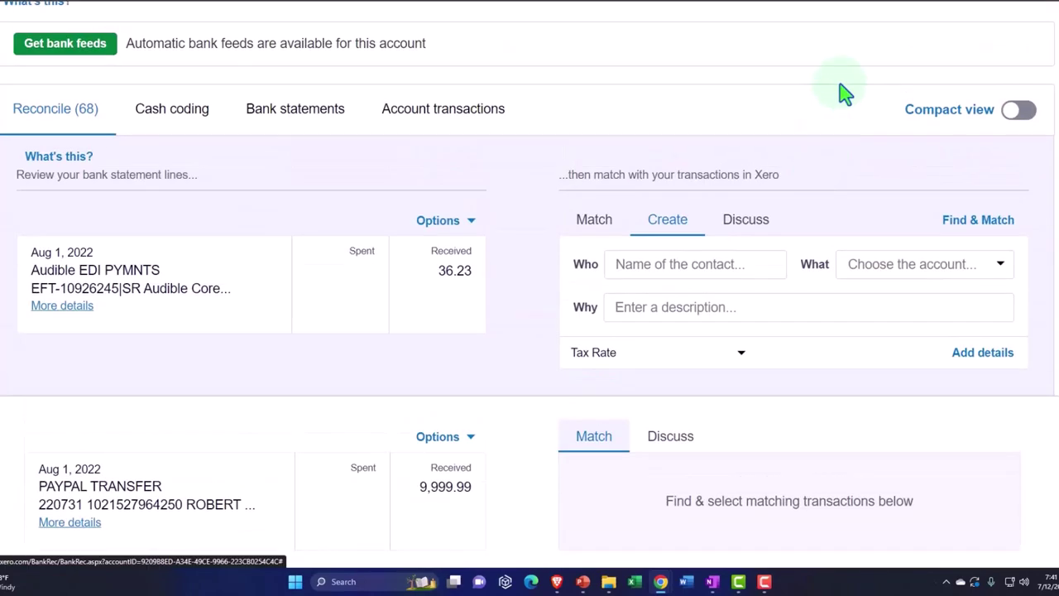
pyautogui.scroll(3, 844, 93)
pyautogui.click(828, 71)
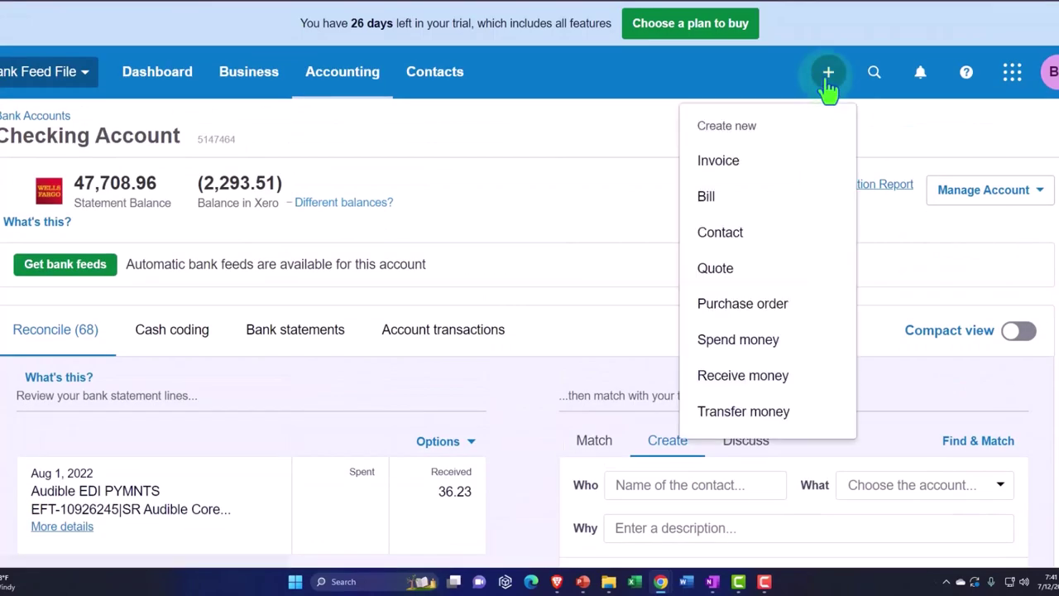
pyautogui.click(741, 163)
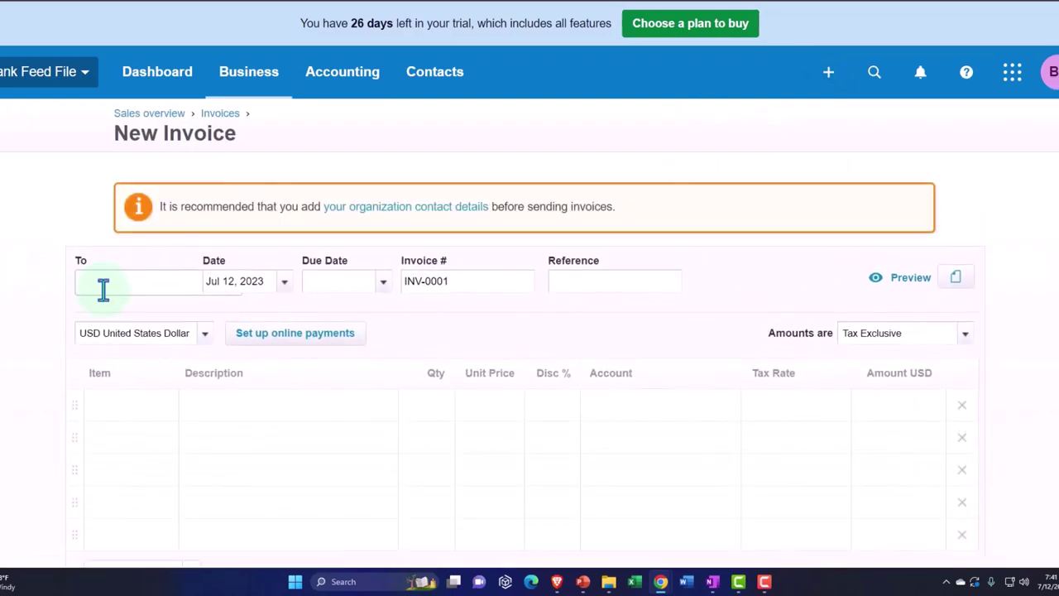
pyautogui.write('Cust')
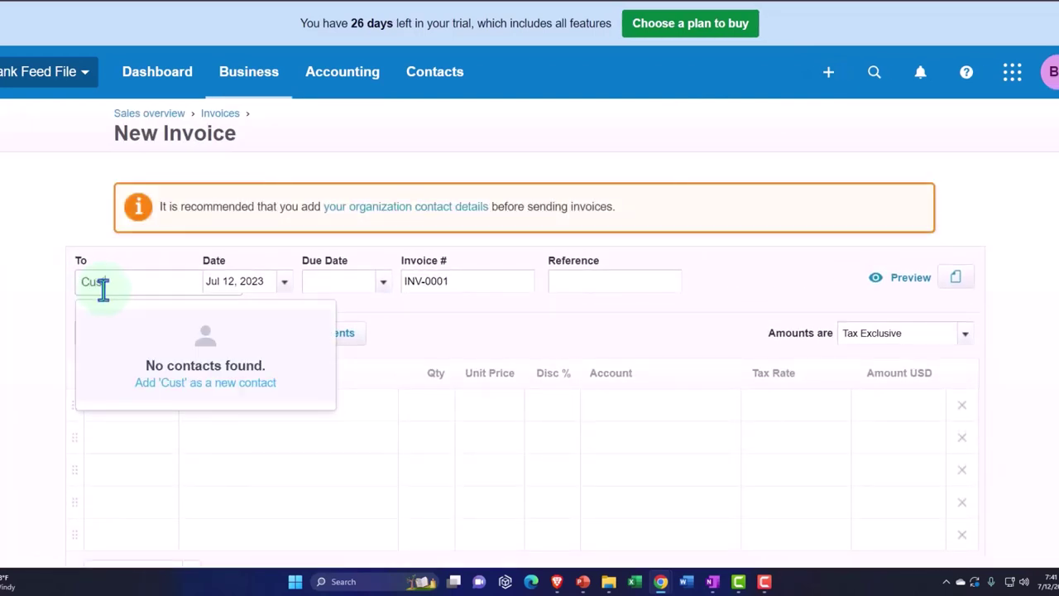
pyautogui.write('omer 1')
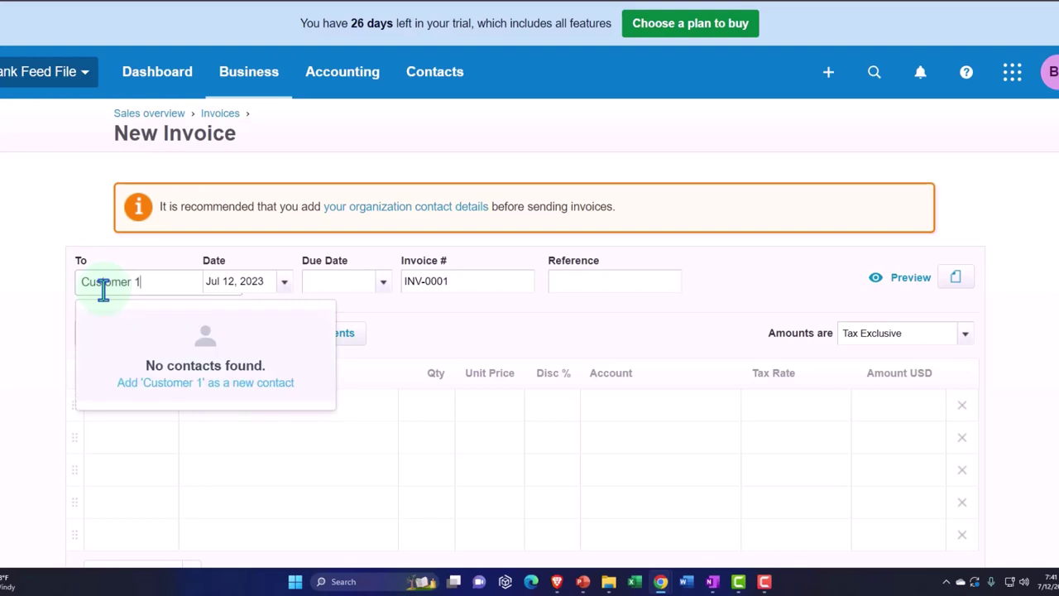
pyautogui.press('Tab')
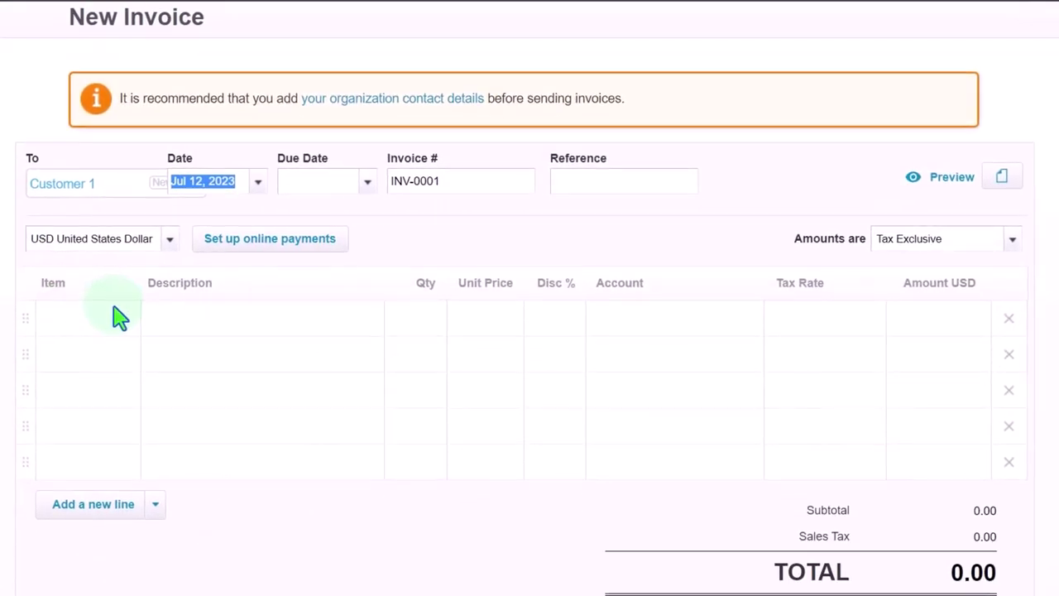
# Set the invoice date to Apr 14, 2022.
pyautogui.click(271, 296)
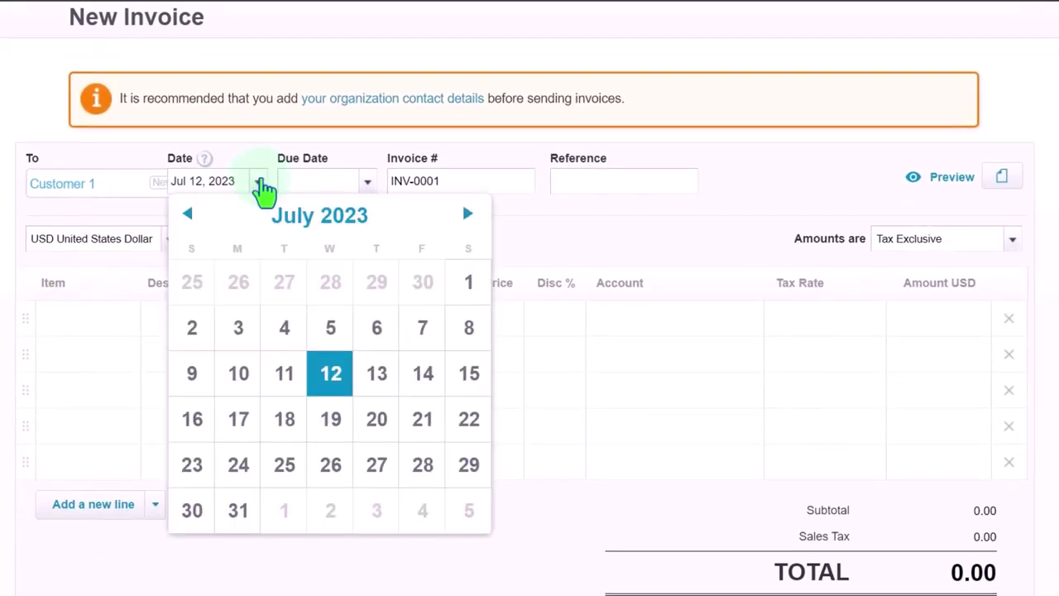
pyautogui.click(188, 216)
pyautogui.click(188, 215)
pyautogui.click(189, 215)
pyautogui.click(188, 215)
pyautogui.click(189, 216)
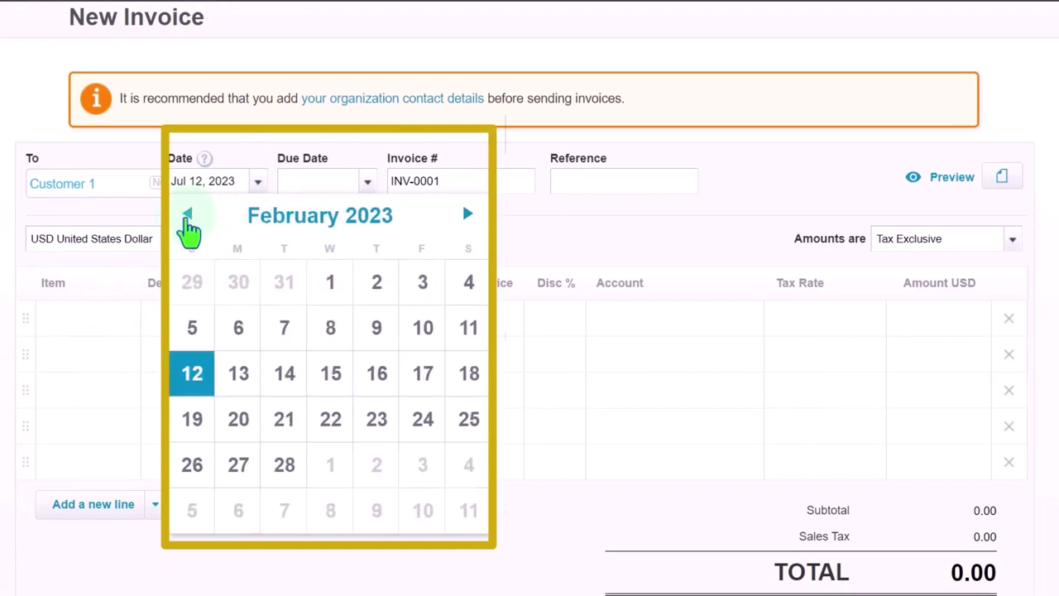
pyautogui.click(189, 215)
pyautogui.click(189, 215)
pyautogui.click(188, 215)
pyautogui.click(189, 215)
pyautogui.click(189, 215)
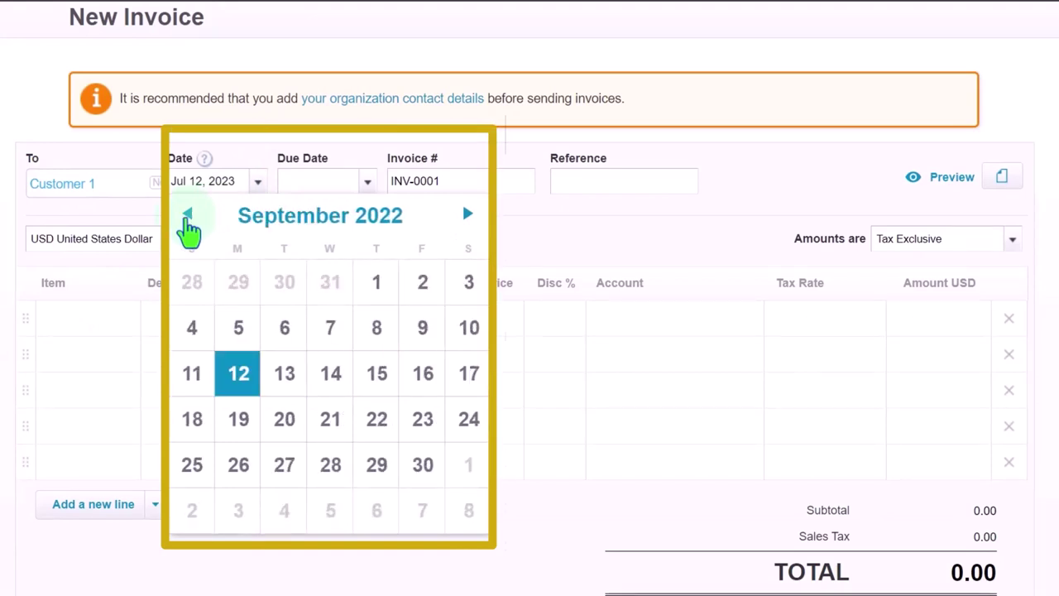
pyautogui.click(188, 215)
pyautogui.click(189, 215)
pyautogui.click(189, 215)
pyautogui.click(189, 215)
pyautogui.click(189, 215)
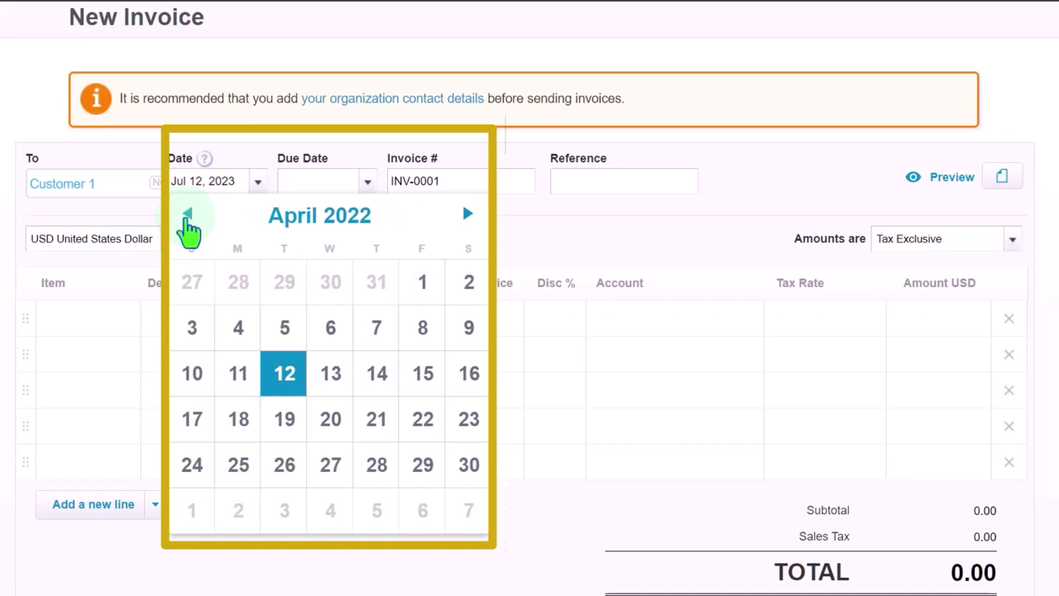
pyautogui.click(377, 374)
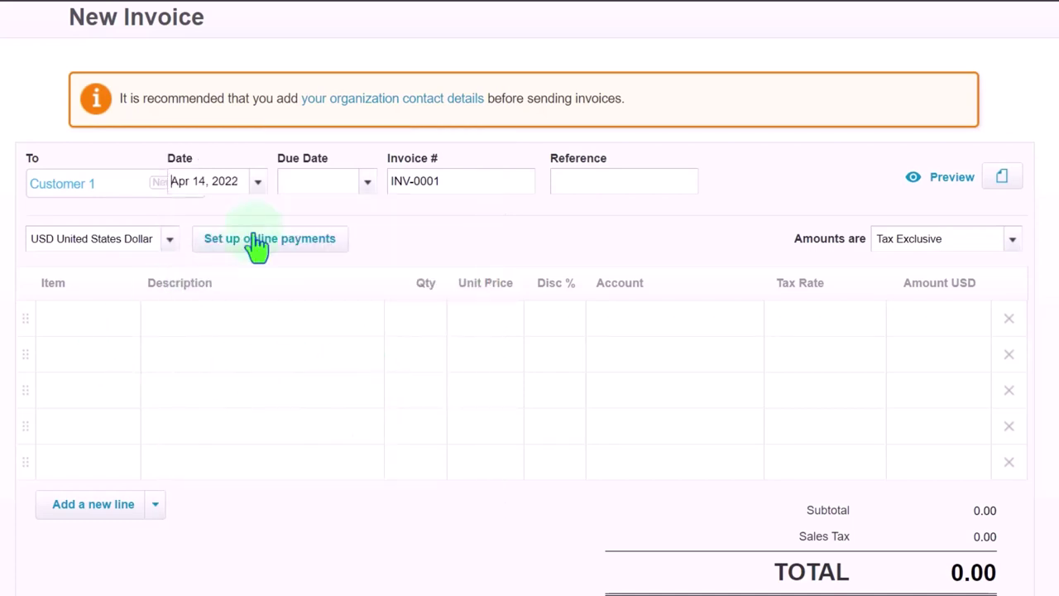
# Set the invoice date to Dec 15, 2022.
pyautogui.click(258, 181)
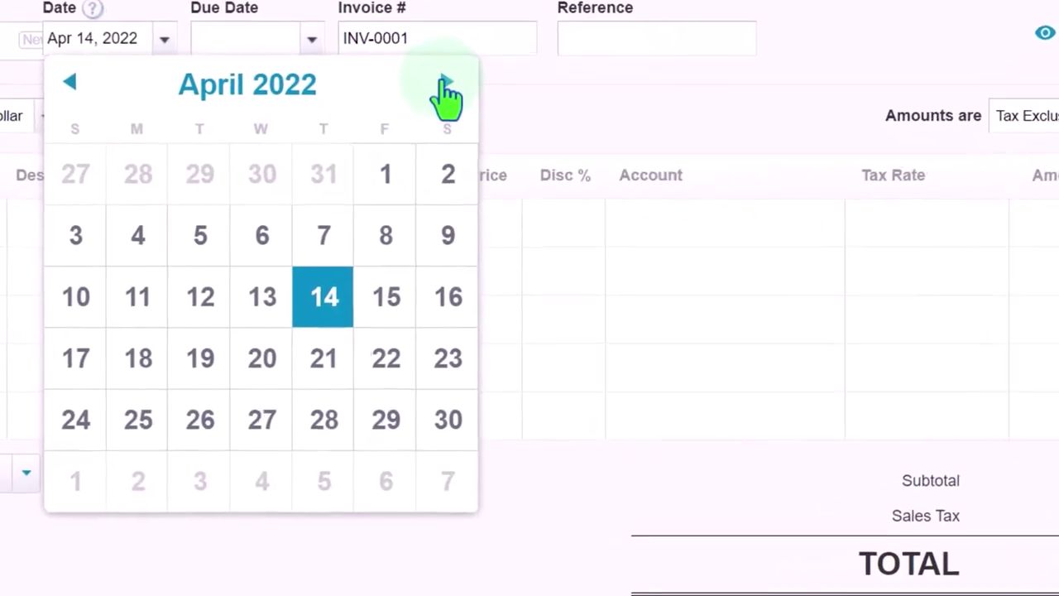
pyautogui.click(445, 83)
pyautogui.click(445, 82)
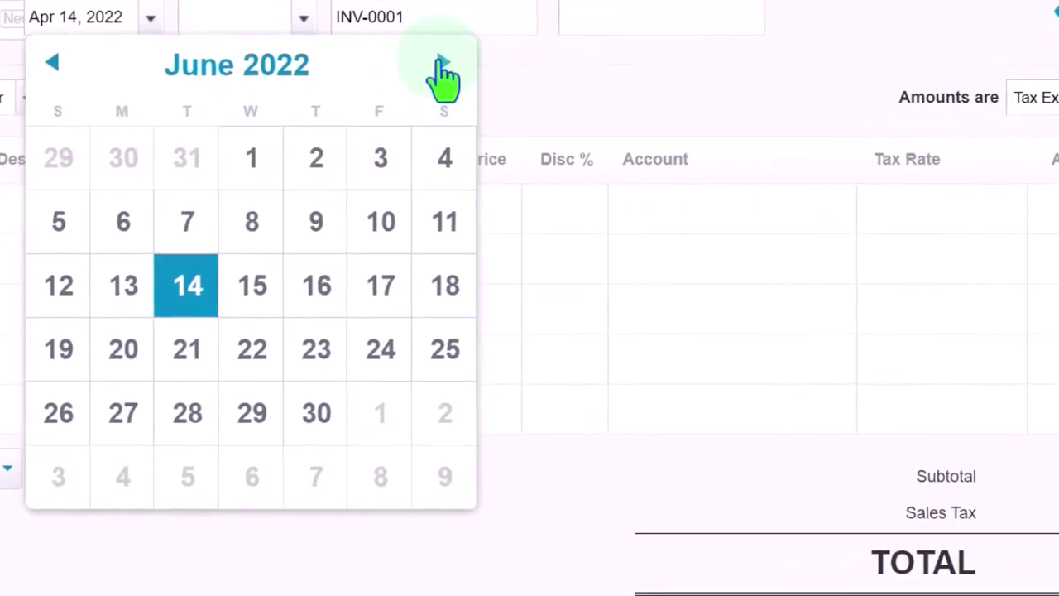
pyautogui.click(446, 83)
pyautogui.click(446, 83)
pyautogui.click(445, 82)
pyautogui.click(445, 82)
pyautogui.click(445, 82)
pyautogui.click(445, 83)
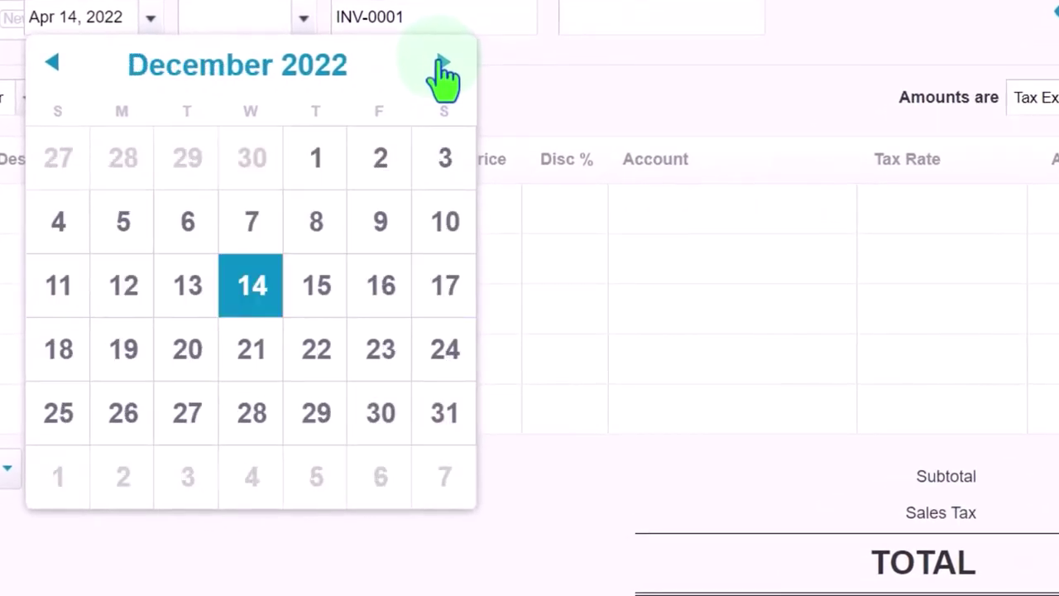
pyautogui.click(316, 305)
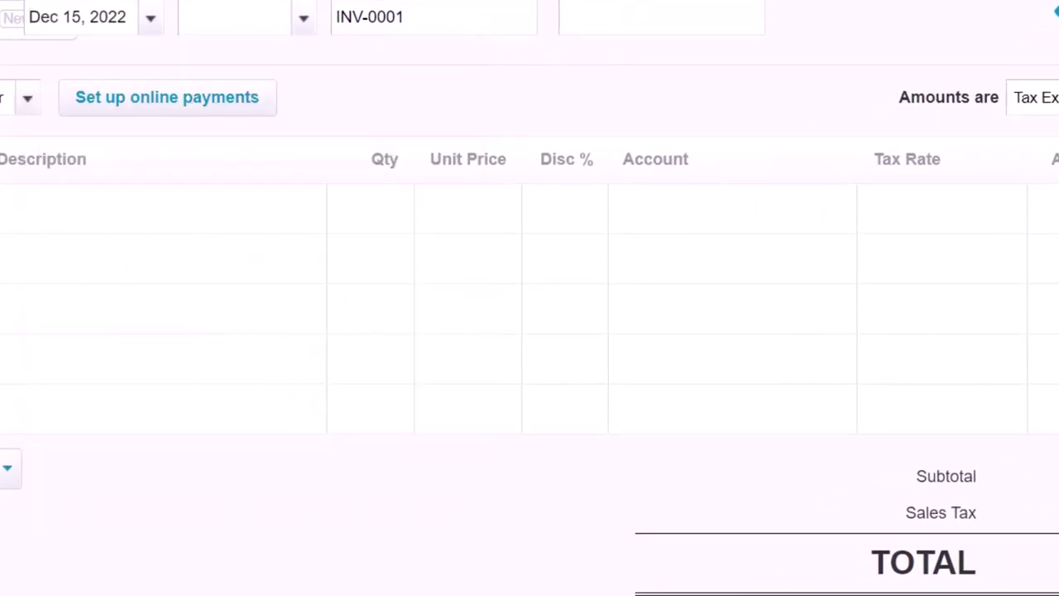
# Add Inv Item 1 as the invoice's first line with its default quantity and price, and try to approve the invoice.
pyautogui.click(8, 258)
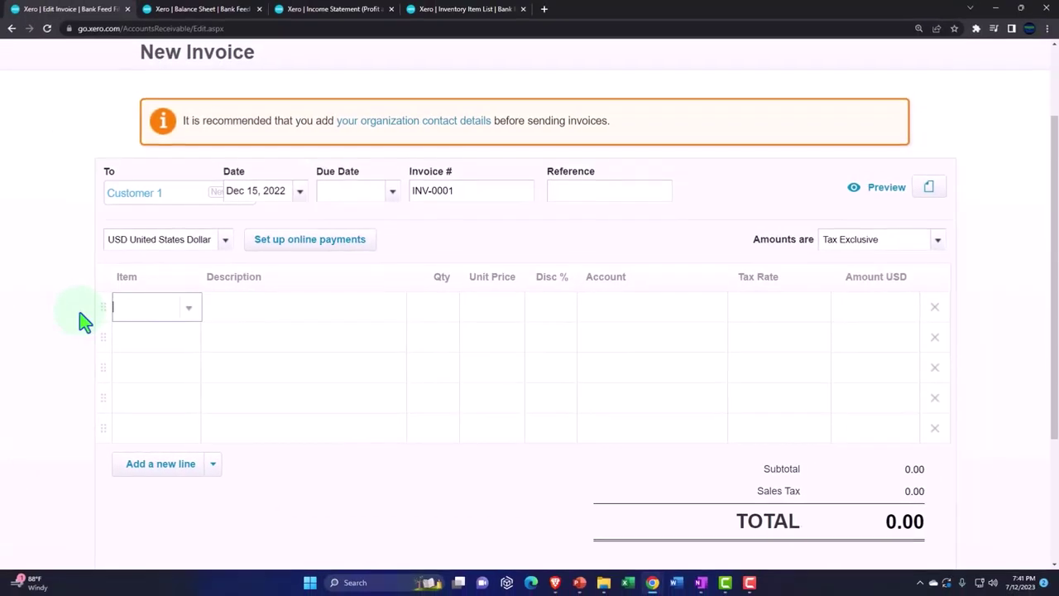
pyautogui.click(191, 312)
pyautogui.click(168, 385)
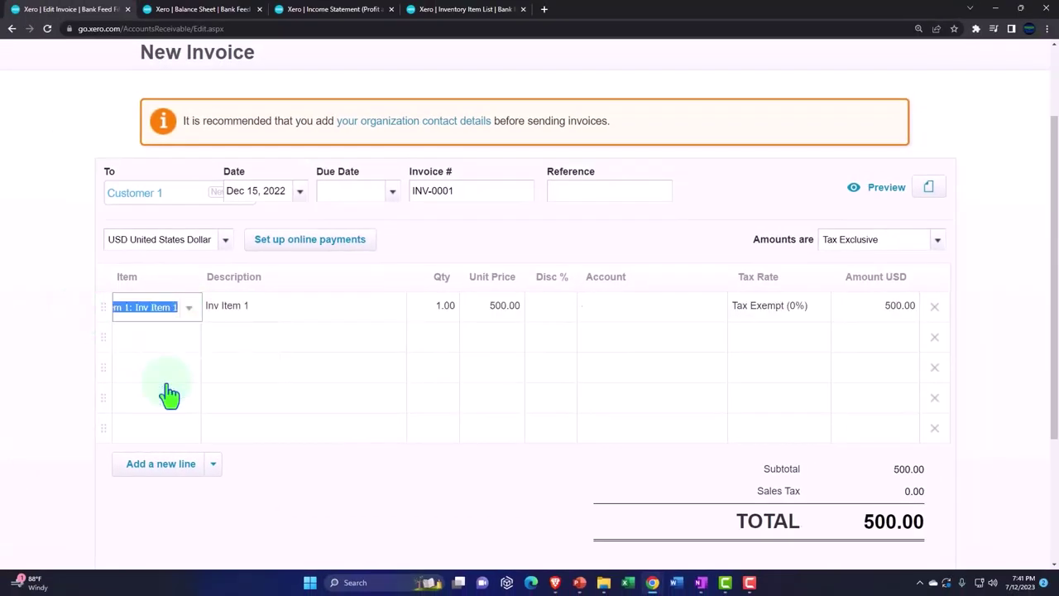
pyautogui.press('Tab')
pyautogui.press('Tab')
pyautogui.press('Tab')
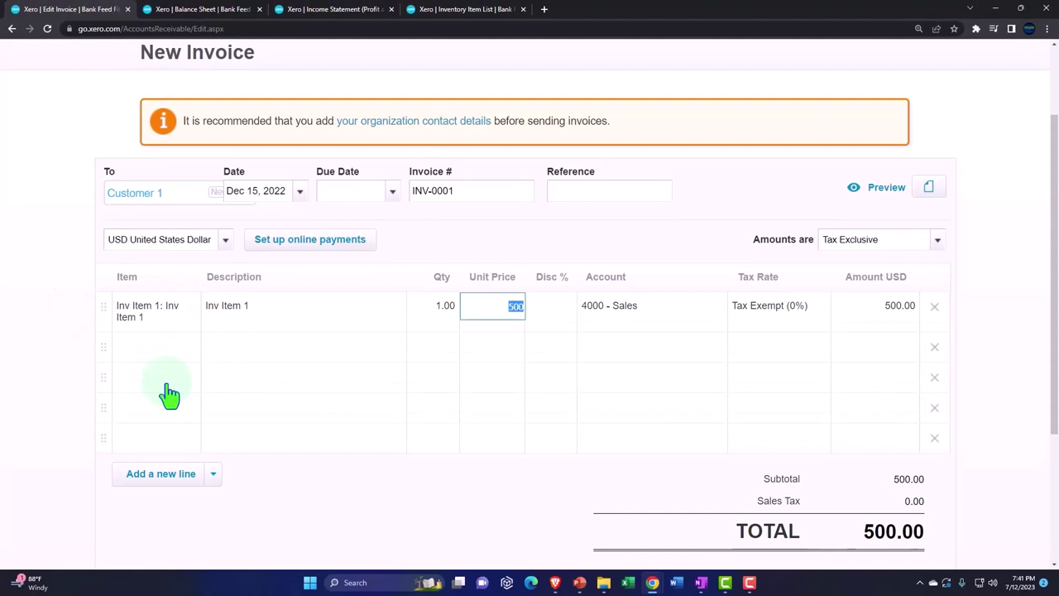
pyautogui.scroll(-2, 281, 418)
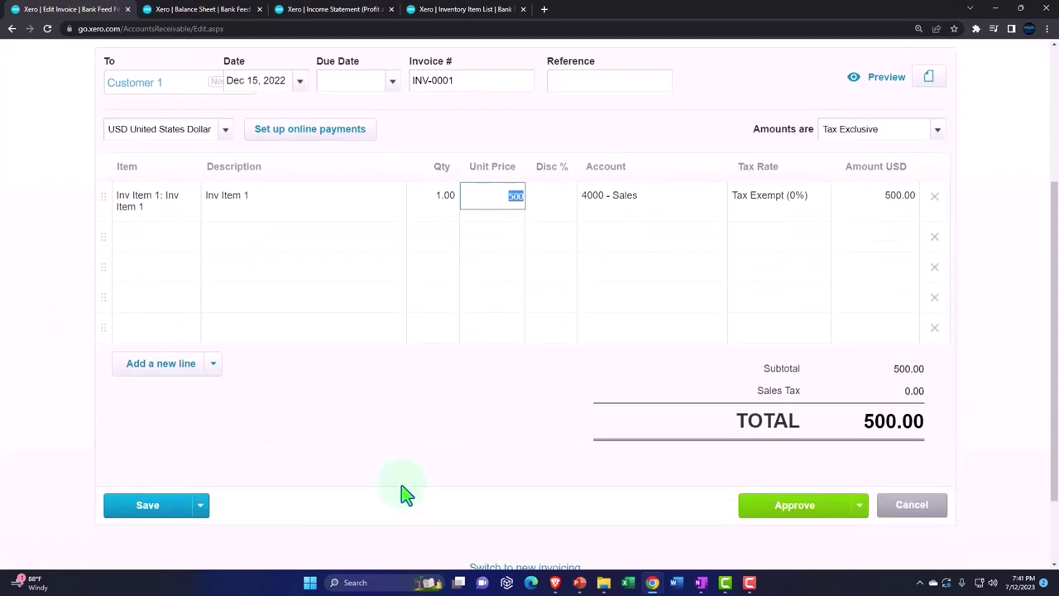
pyautogui.click(794, 513)
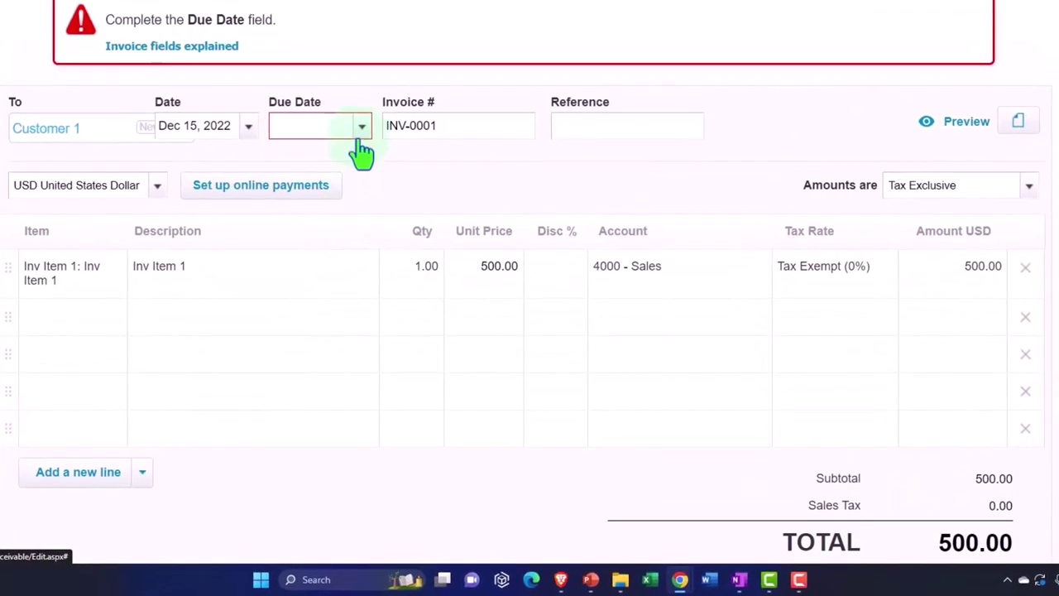
# Set the invoice's due date to Dec 31, 2022 and approve the invoice.
pyautogui.click(362, 132)
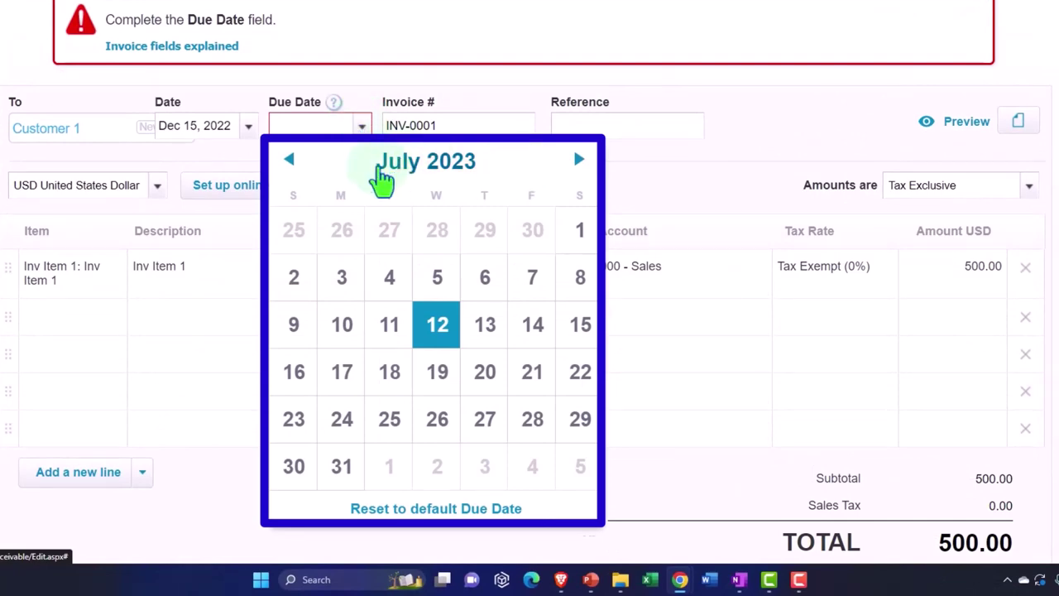
pyautogui.click(290, 161)
pyautogui.click(289, 161)
pyautogui.click(290, 161)
pyautogui.click(290, 162)
pyautogui.click(289, 161)
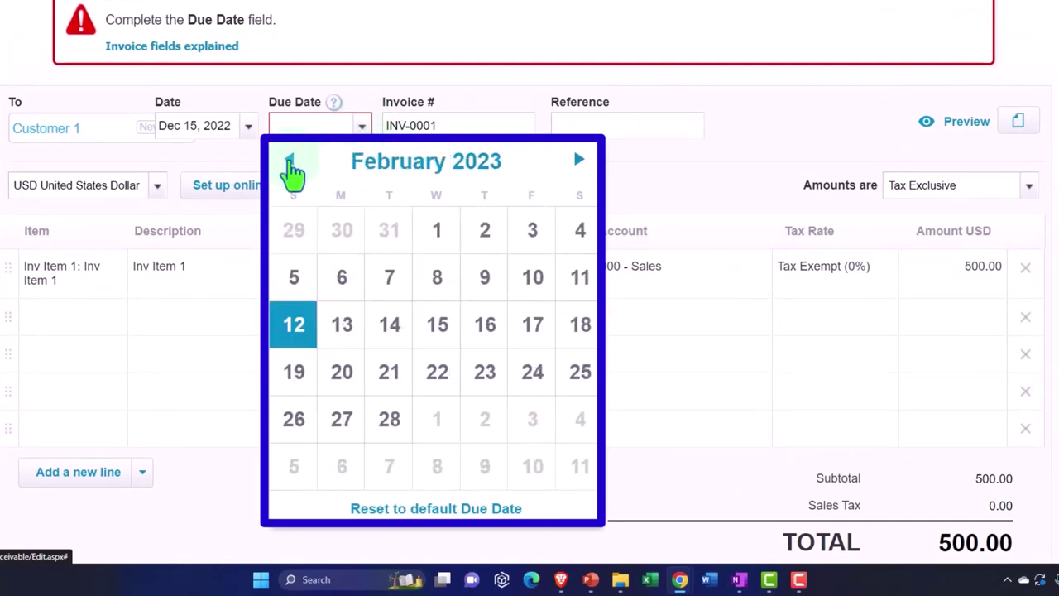
pyautogui.click(289, 161)
pyautogui.click(290, 162)
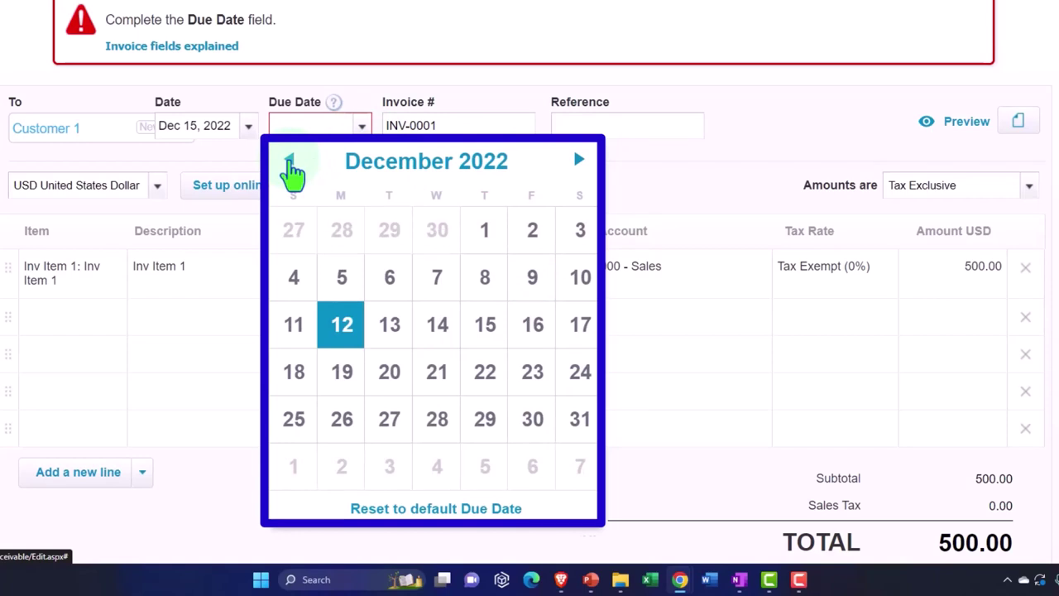
pyautogui.click(563, 426)
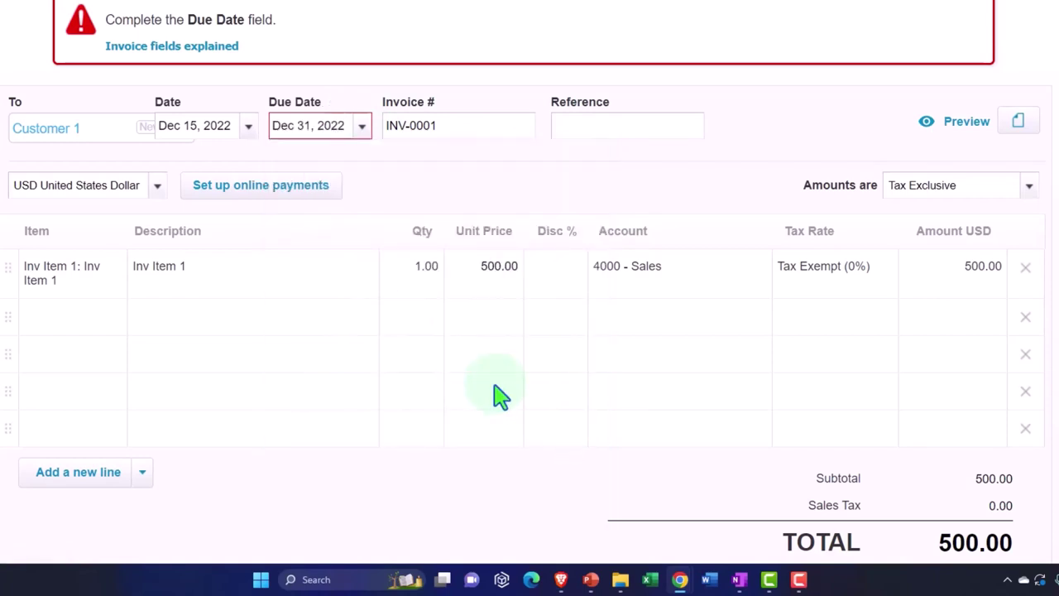
pyautogui.scroll(-3, 496, 395)
pyautogui.click(863, 526)
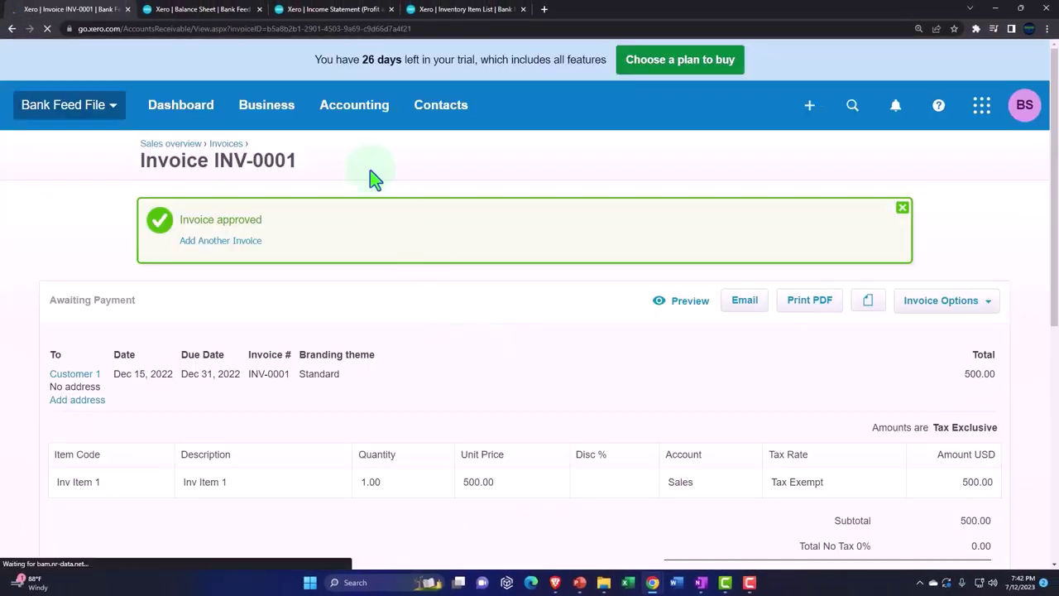
# Go to the Dec 31, 2022 Balance Sheet and update it to include the approved invoice.
pyautogui.click(205, 10)
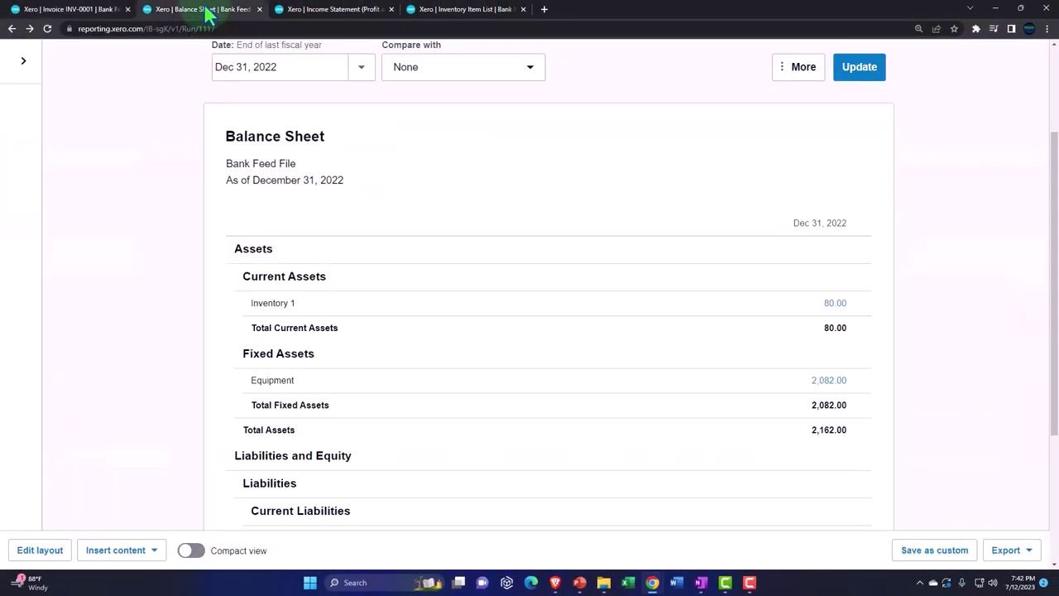
pyautogui.click(857, 75)
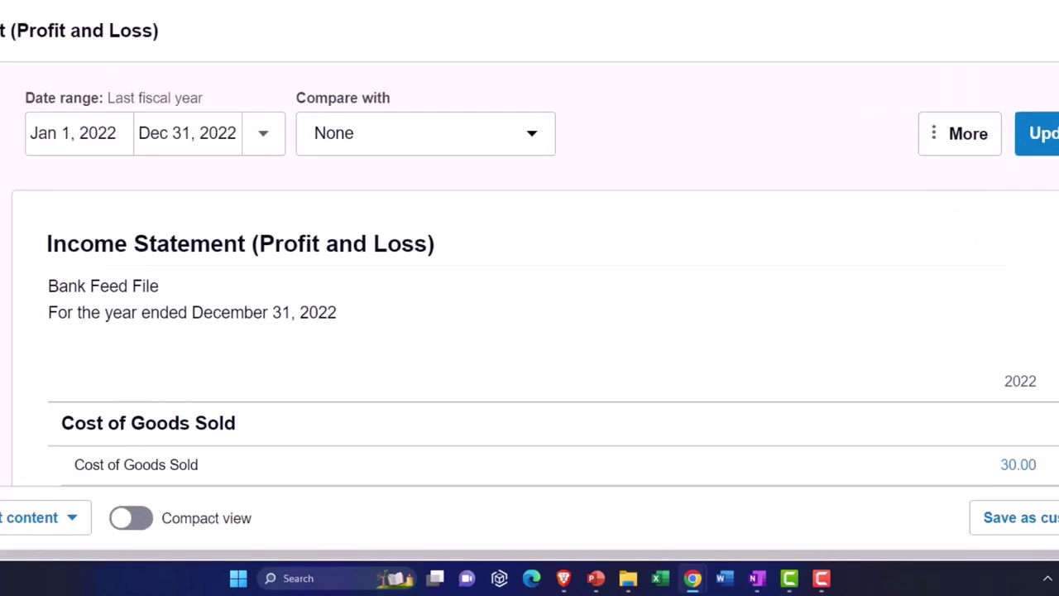
# Update the Income Statement for 2022 and examine its income, cost of goods sold and operating expenses.
pyautogui.click(1037, 133)
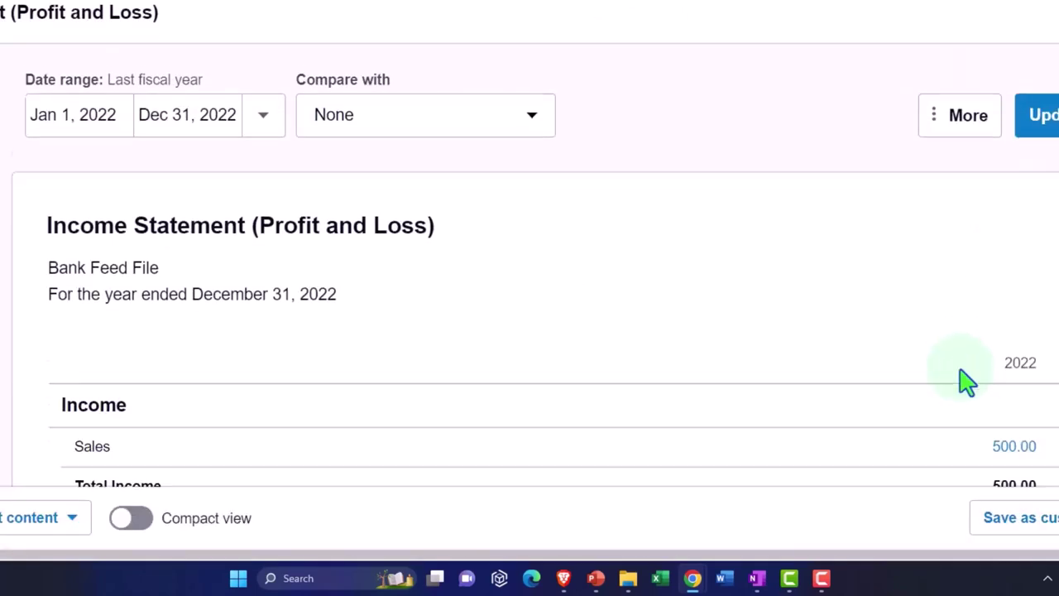
pyautogui.scroll(-3, 964, 378)
pyautogui.hotkey('ctrl', '+')
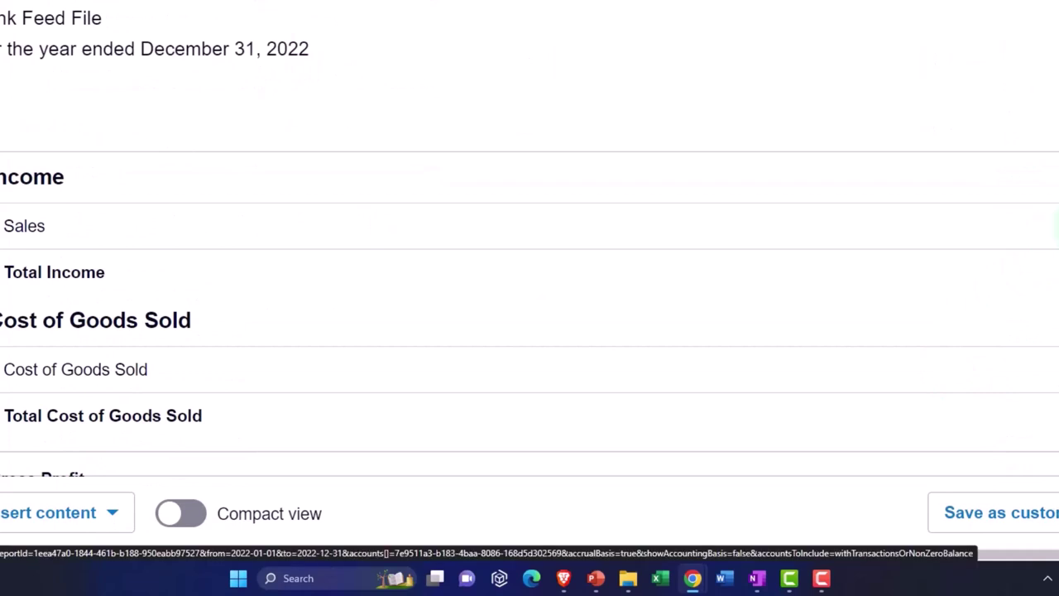
pyautogui.scroll(-2, 529, 314)
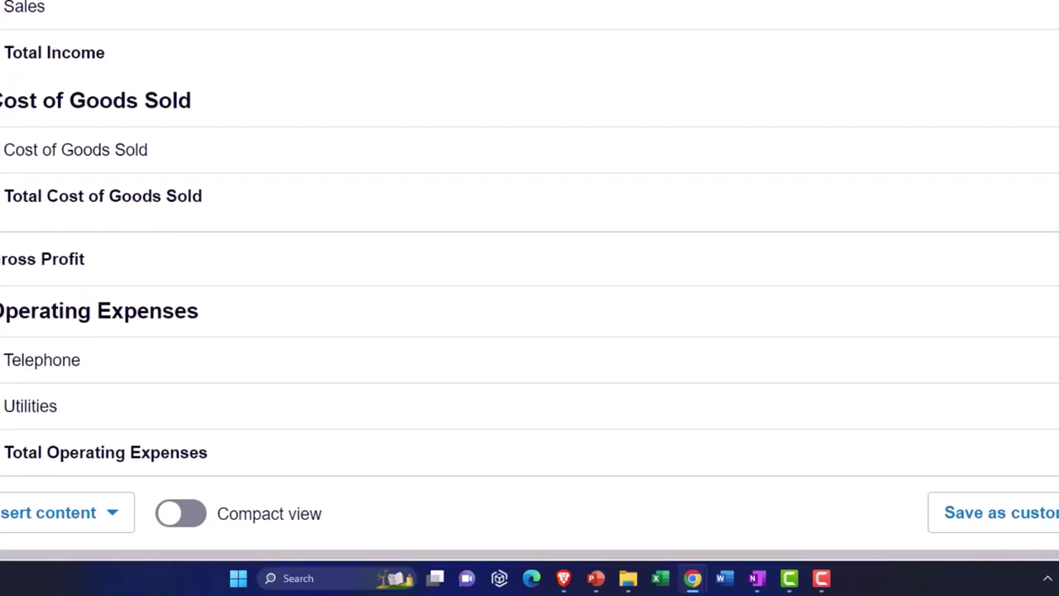
pyautogui.scroll(4, 360, 180)
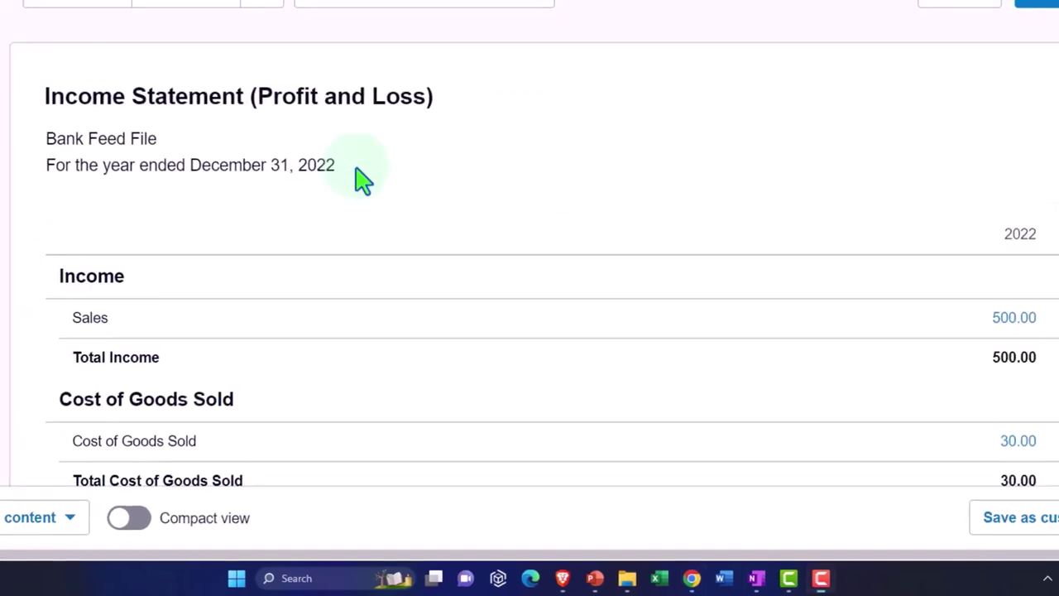
# Check the Income Statement's cost of goods sold, then open Inv Item 1 from the products and services list.
pyautogui.scroll(-2, 347, 170)
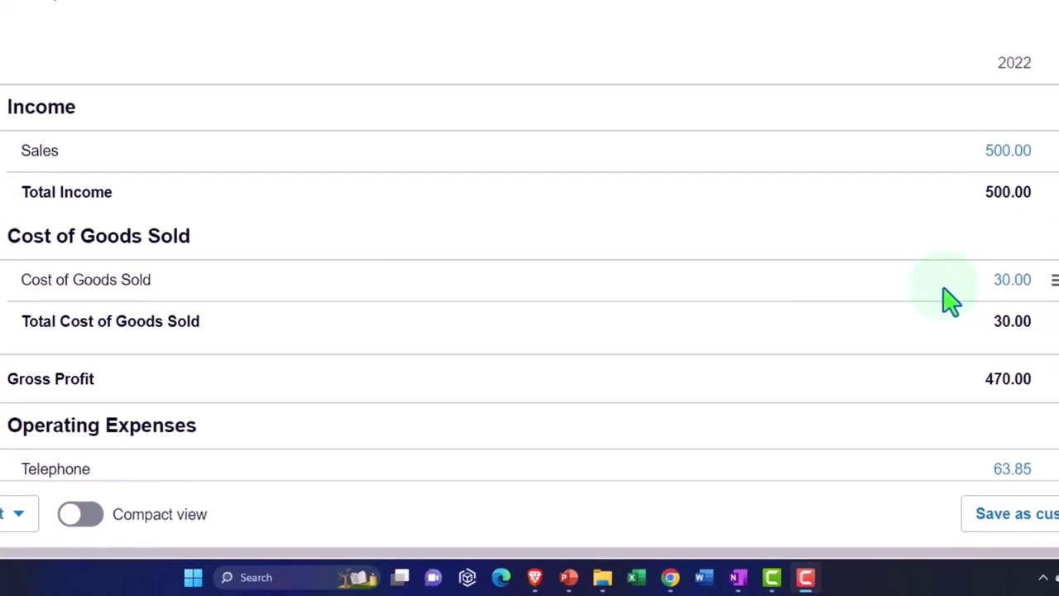
pyautogui.click(83, 10)
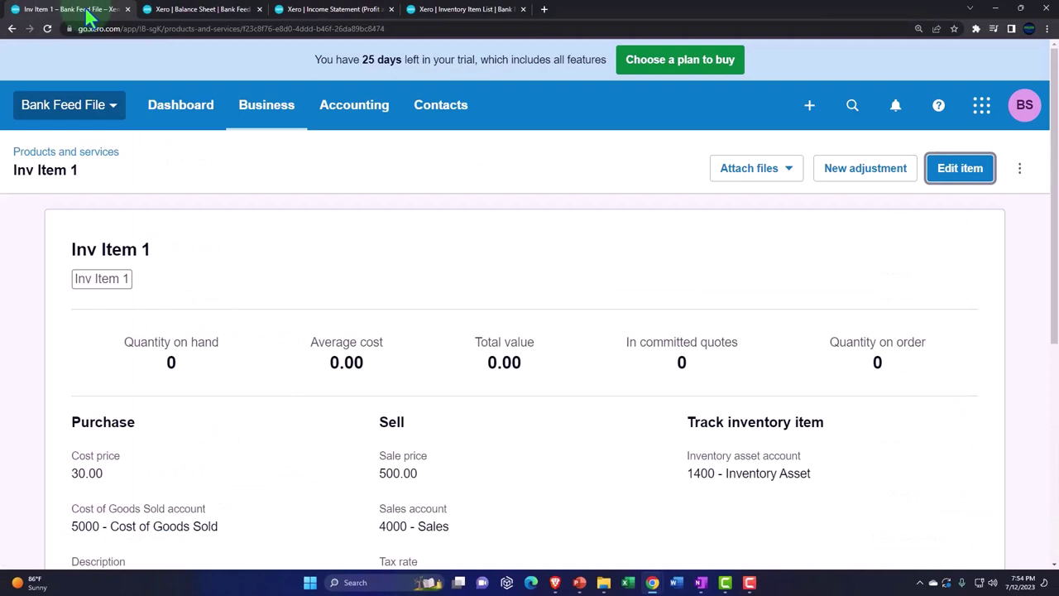
pyautogui.click(252, 116)
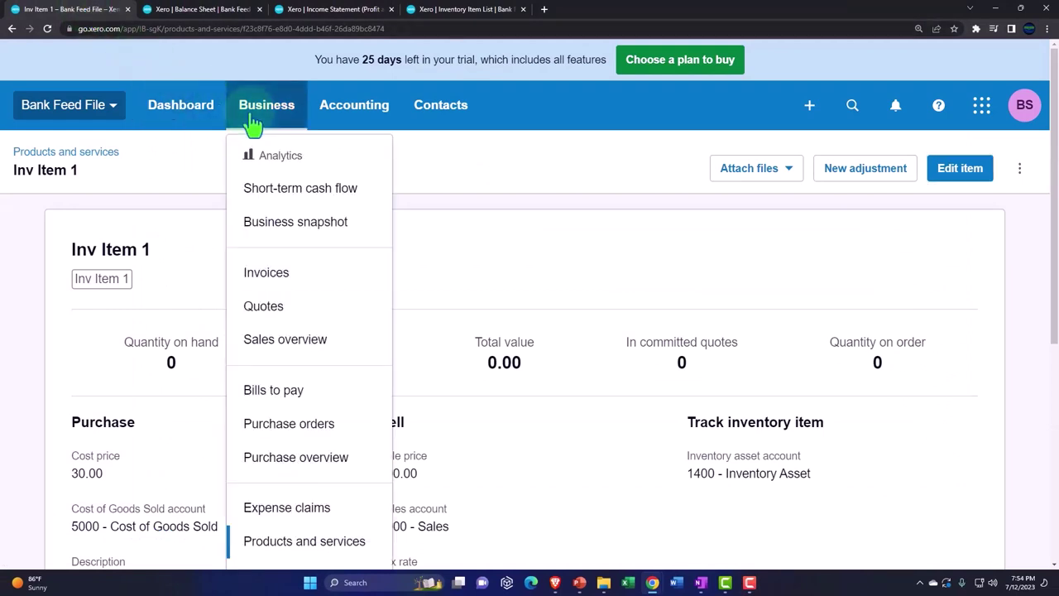
pyautogui.scroll(-3, 292, 232)
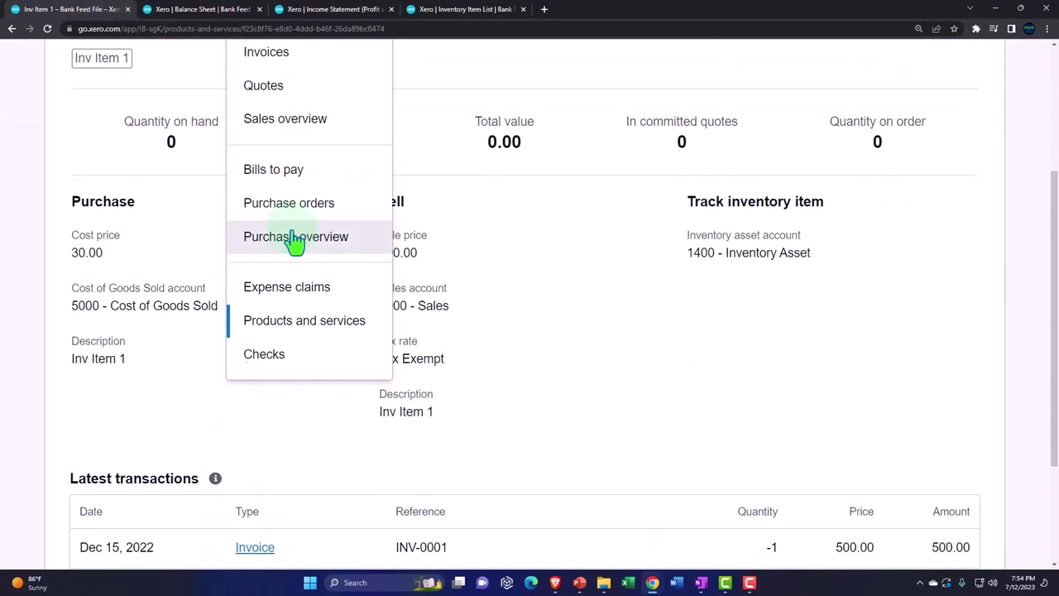
pyautogui.click(303, 327)
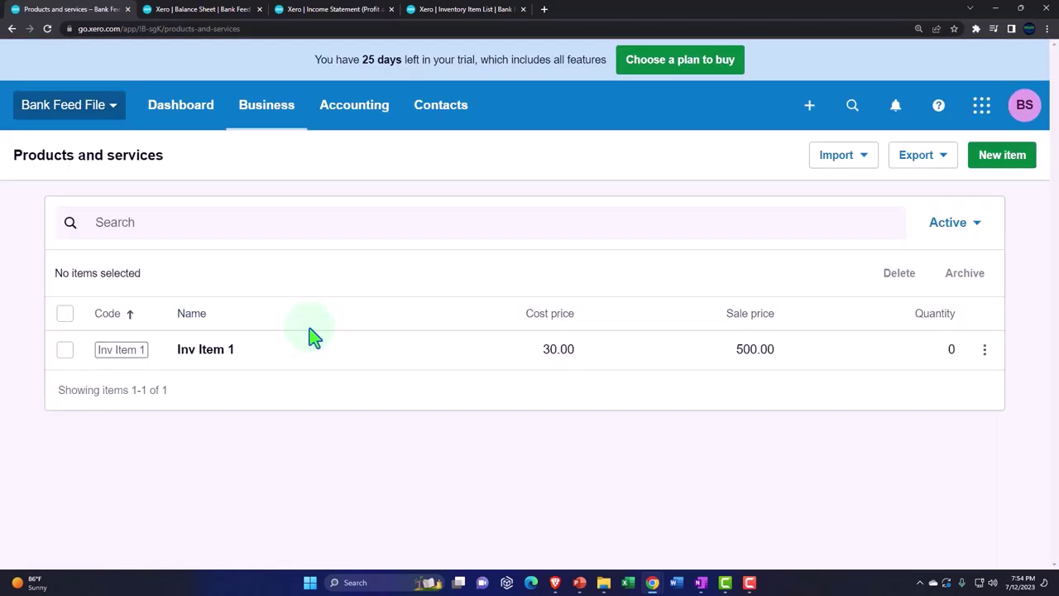
pyautogui.click(236, 362)
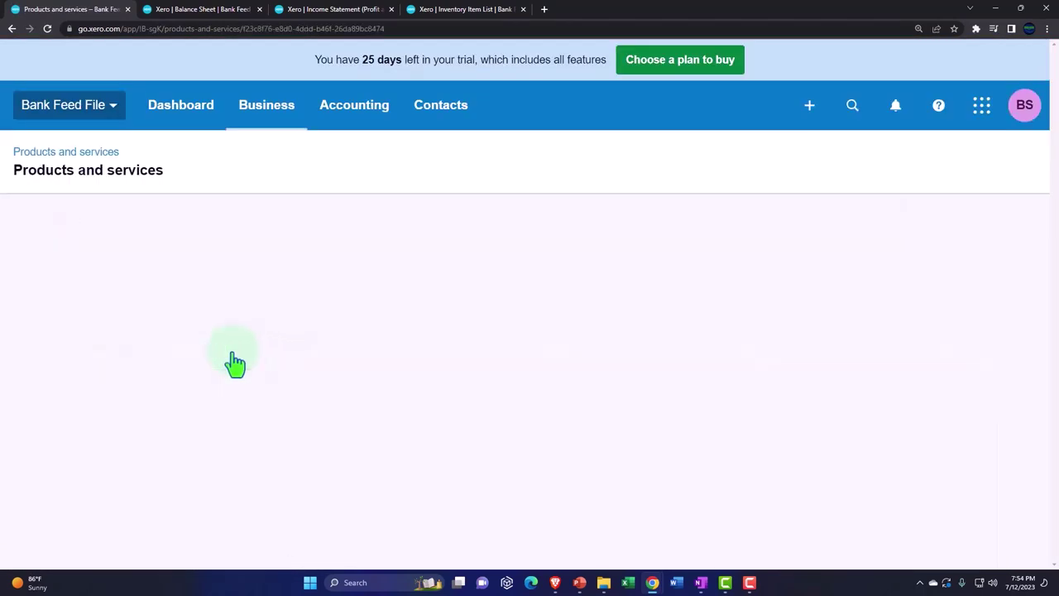
# Open Inv Item 1 for editing, review its inventory tracking, purchase and sales settings, and save the item.
pyautogui.click(960, 165)
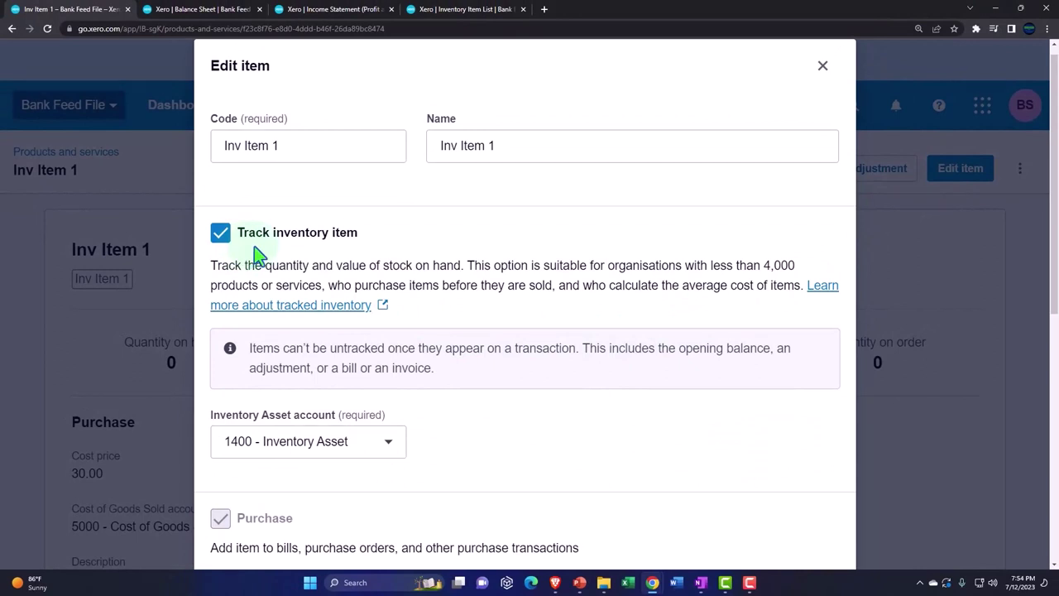
pyautogui.scroll(-6, 254, 246)
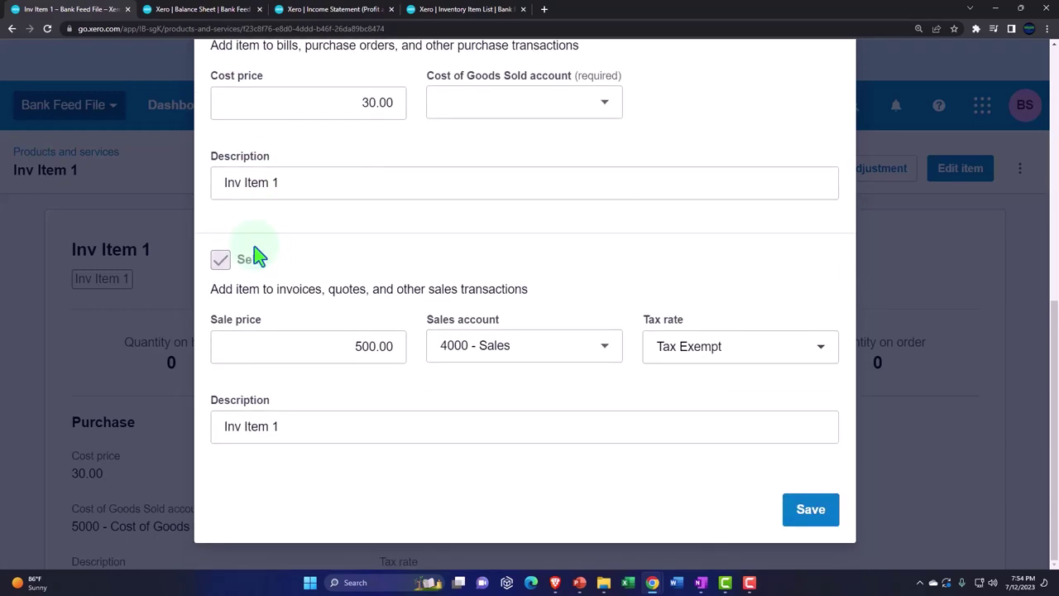
pyautogui.click(811, 509)
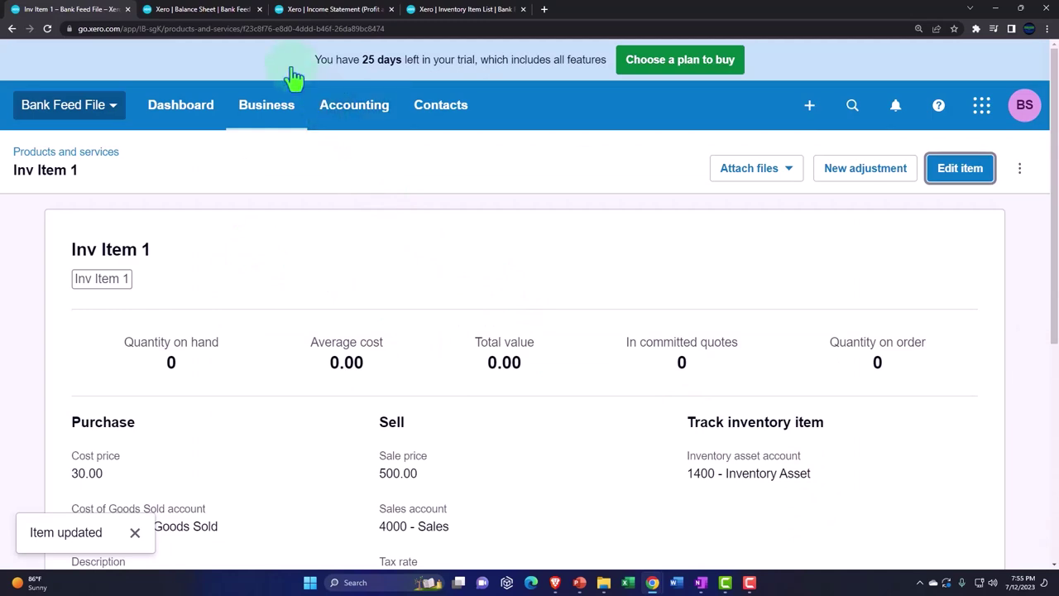
# From the Dec 31, 2022 Balance Sheet, drill into the Inventory 1 balance and review its account transactions.
pyautogui.click(214, 12)
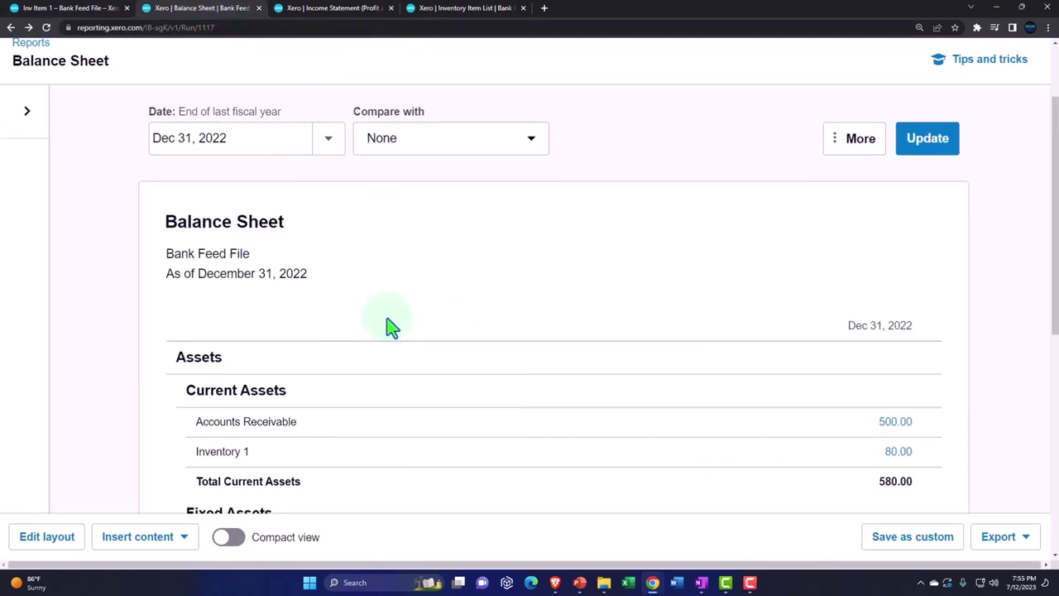
pyautogui.scroll(-3, 386, 323)
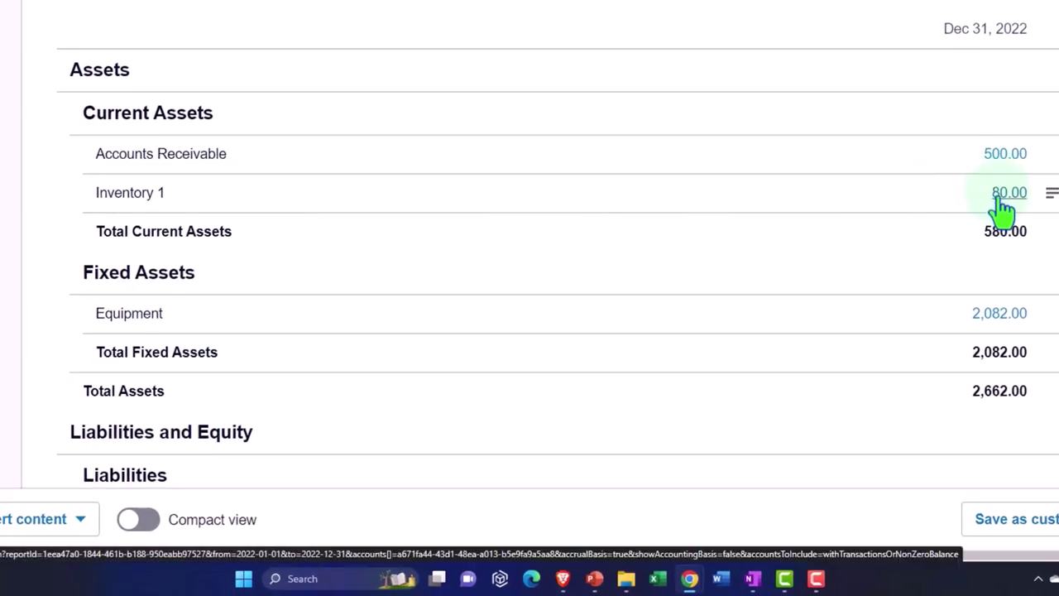
pyautogui.click(1001, 197)
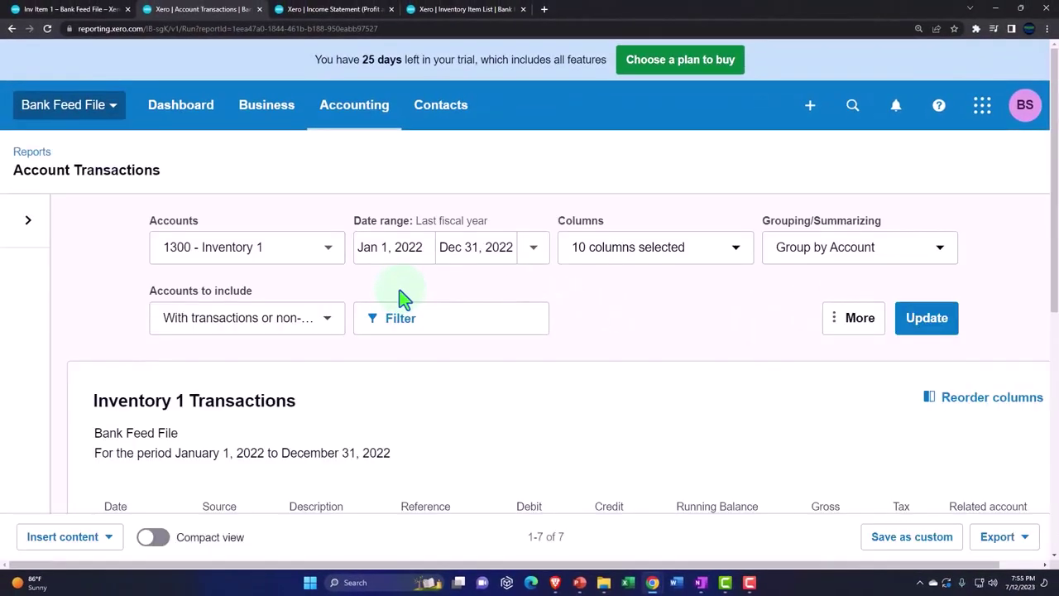
pyautogui.scroll(-4, 400, 294)
pyautogui.scroll(-1, 400, 296)
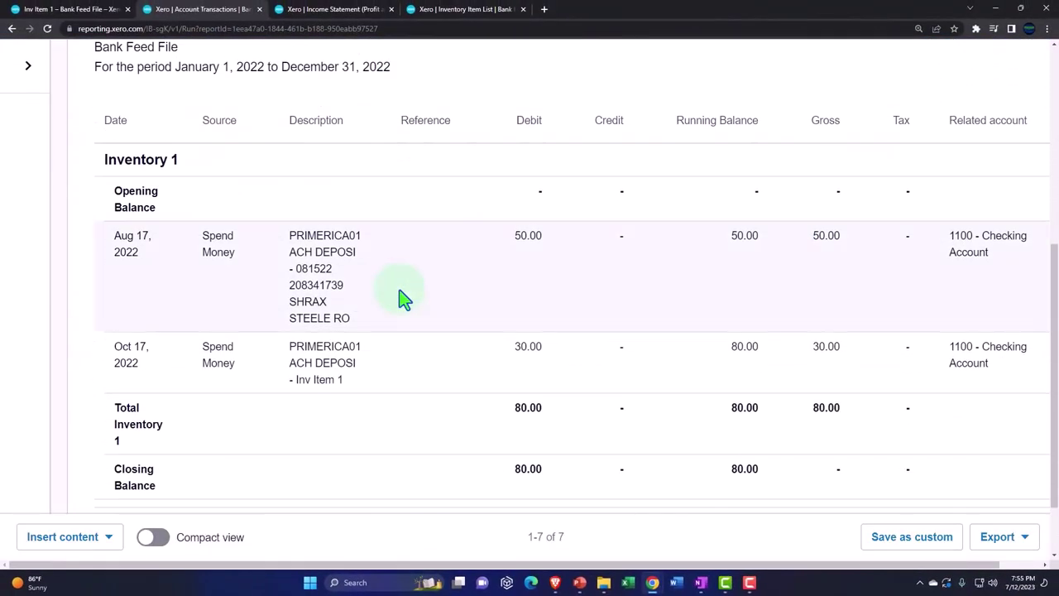
pyautogui.scroll(-1, 400, 296)
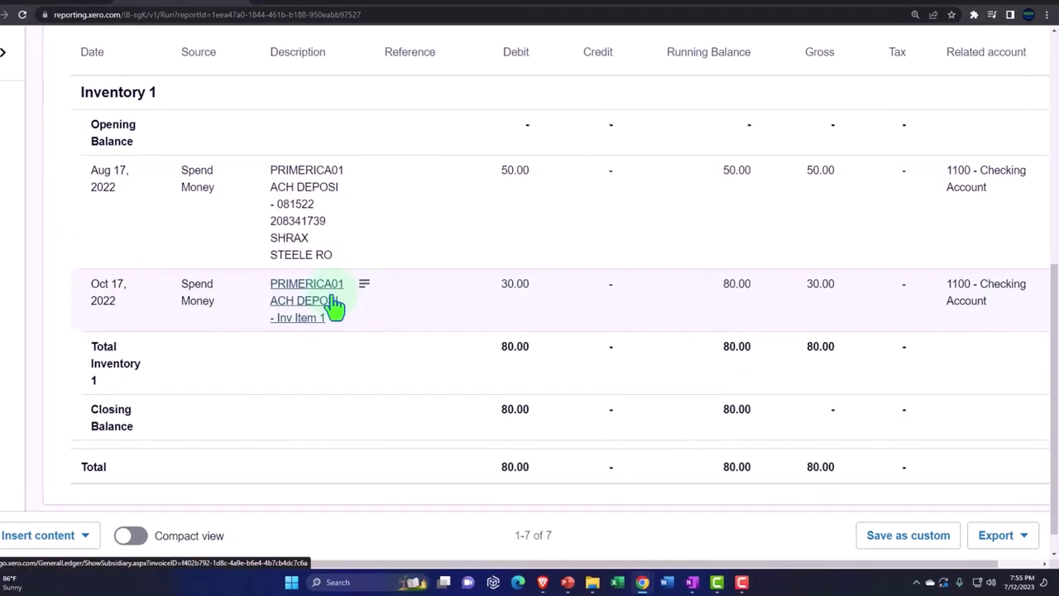
# Open the Oct 17, 2022 Spend Money transaction for Inv Item 1 and remove it for redoing.
pyautogui.click(332, 302)
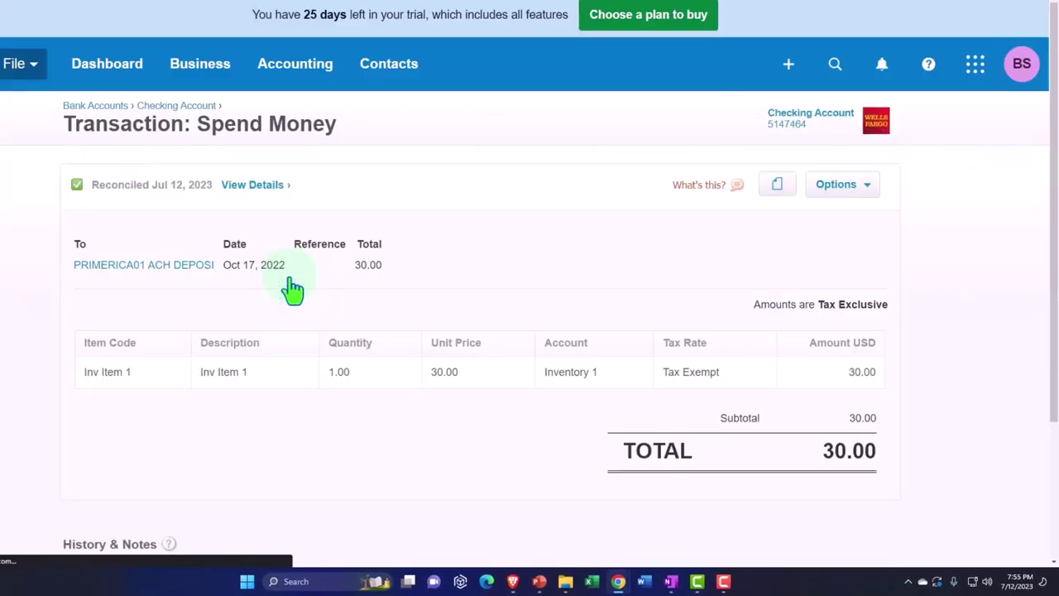
pyautogui.click(864, 189)
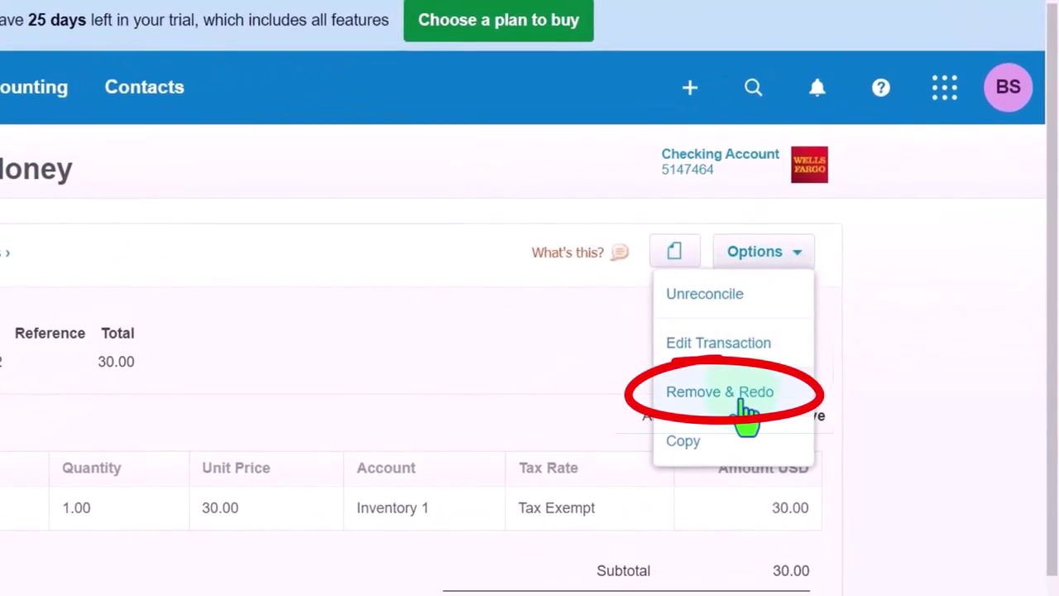
pyautogui.click(781, 315)
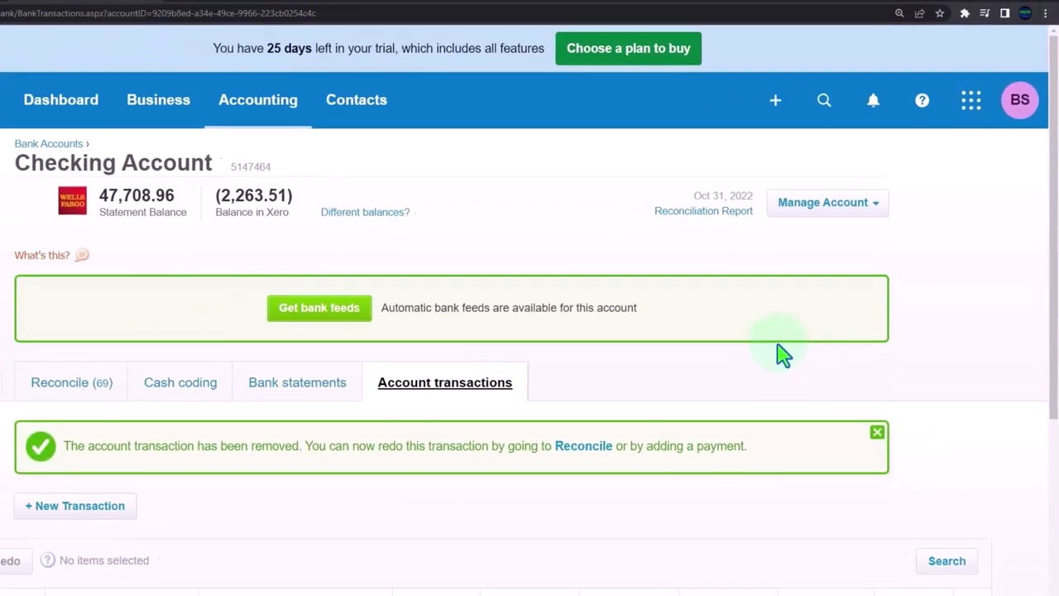
pyautogui.scroll(-2, 782, 355)
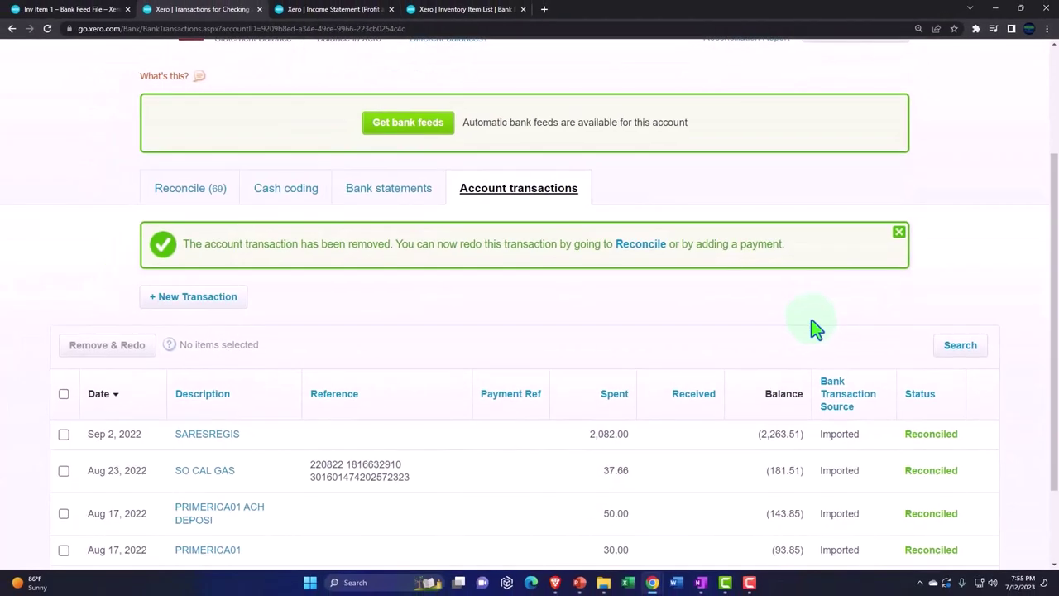
pyautogui.scroll(-2, 815, 328)
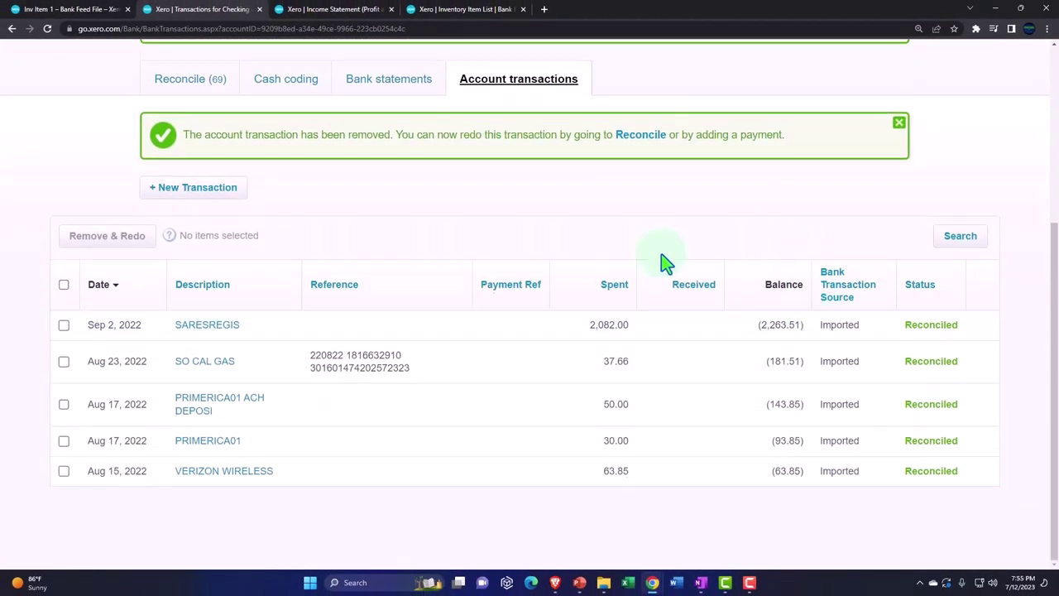
pyautogui.scroll(3, 666, 263)
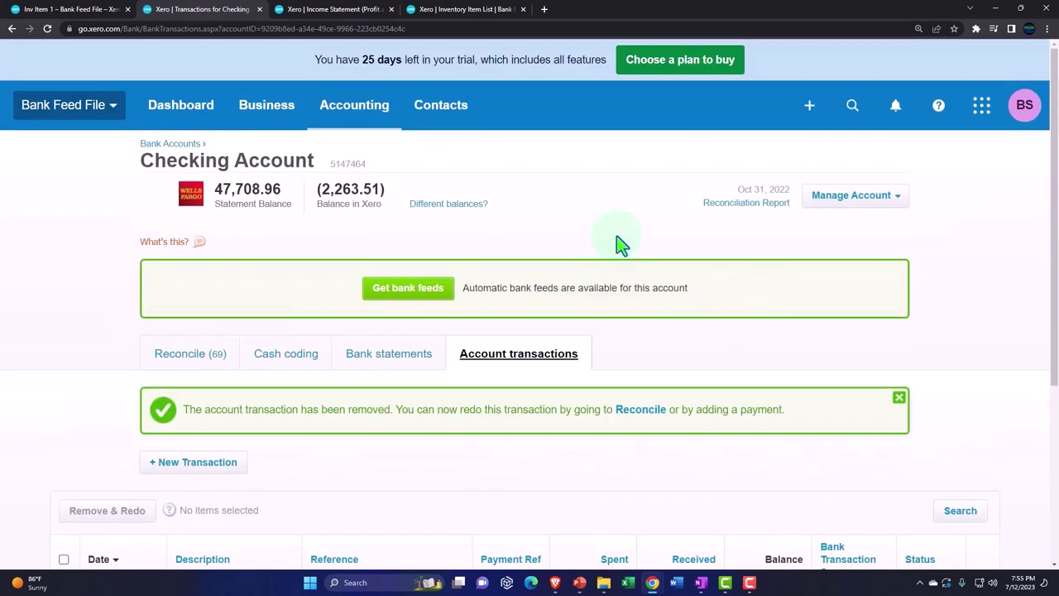
# Go to the Checking Account and open its reconciliation list at the Oct 17, 2022 statement lines.
pyautogui.click(344, 118)
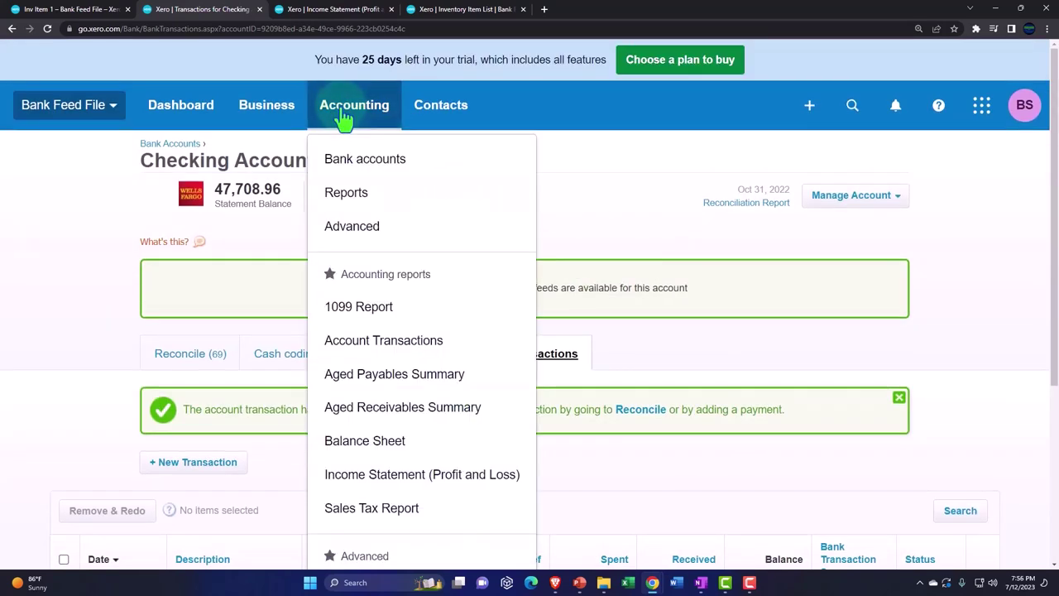
pyautogui.click(364, 162)
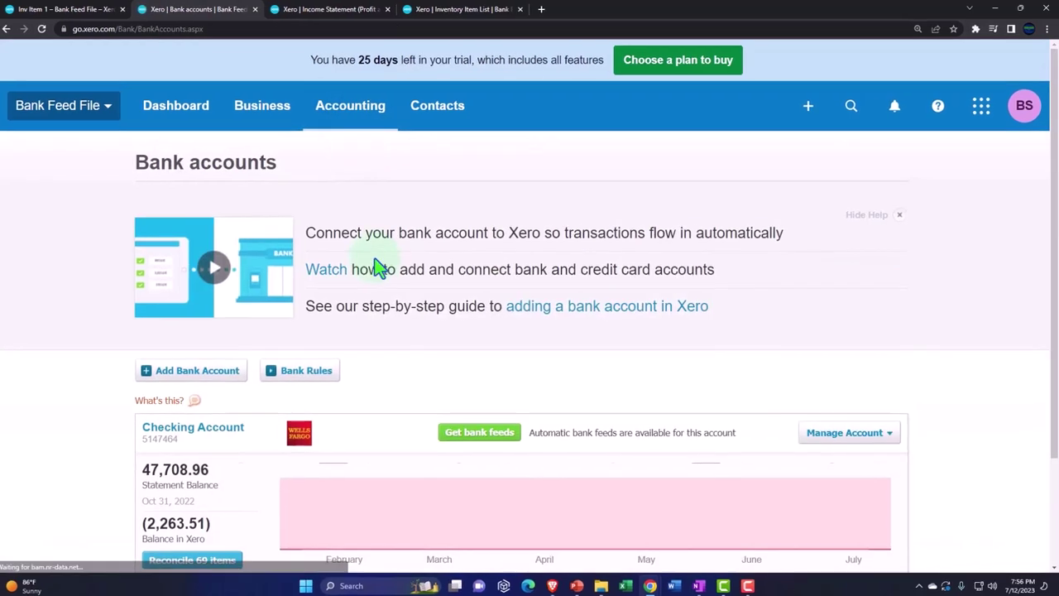
pyautogui.scroll(-3, 374, 267)
pyautogui.click(828, 358)
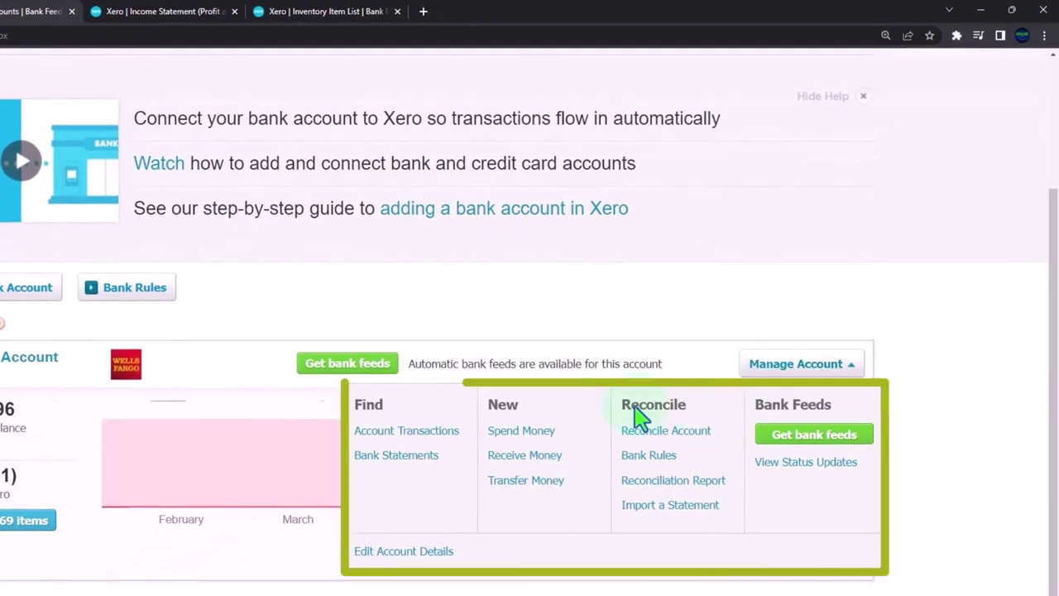
pyautogui.click(431, 432)
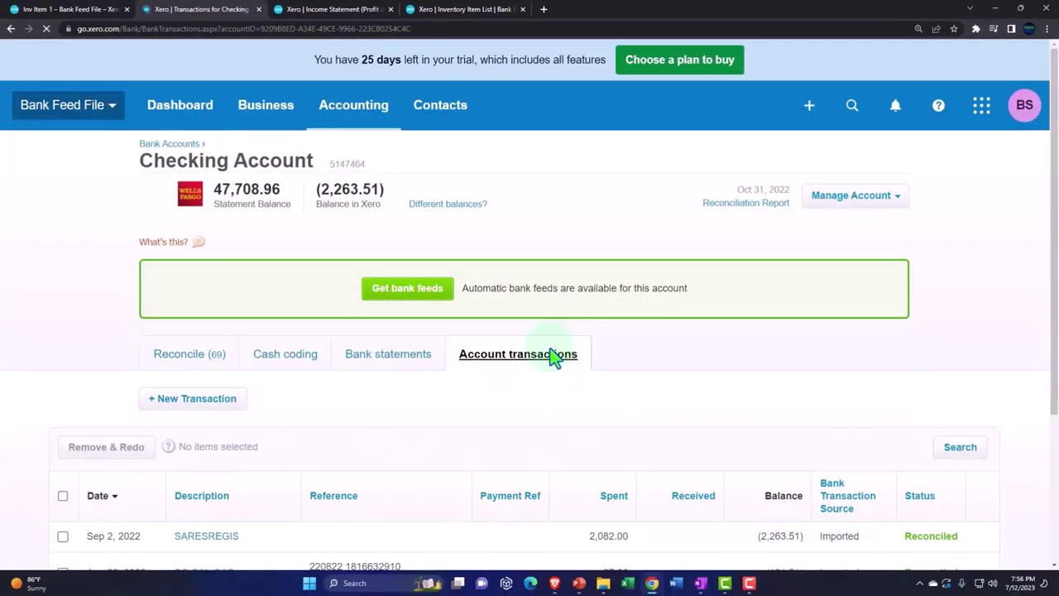
pyautogui.scroll(-2, 553, 362)
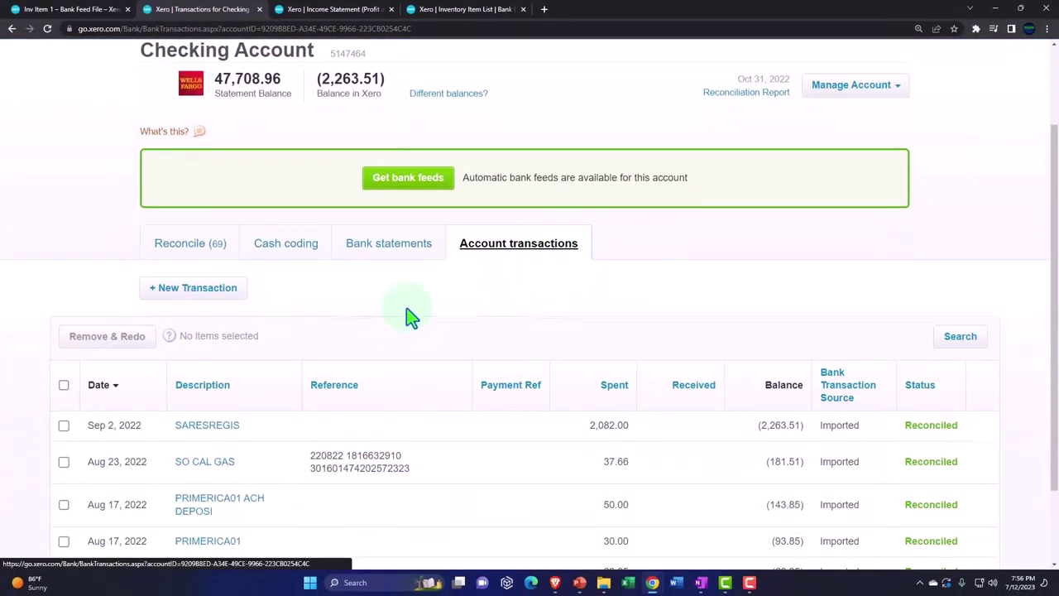
pyautogui.click(189, 252)
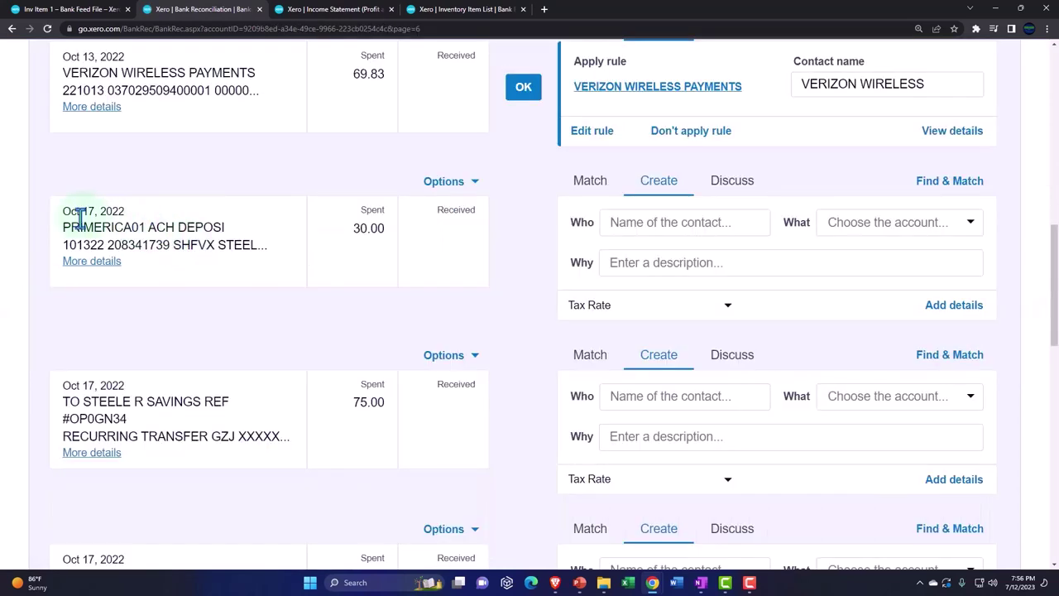
# Check the statement details of the 30.00 PRIMERICA01 ACH DEPOSI line of Oct 17, 2022 and open its detailed payment entry.
pyautogui.click(93, 261)
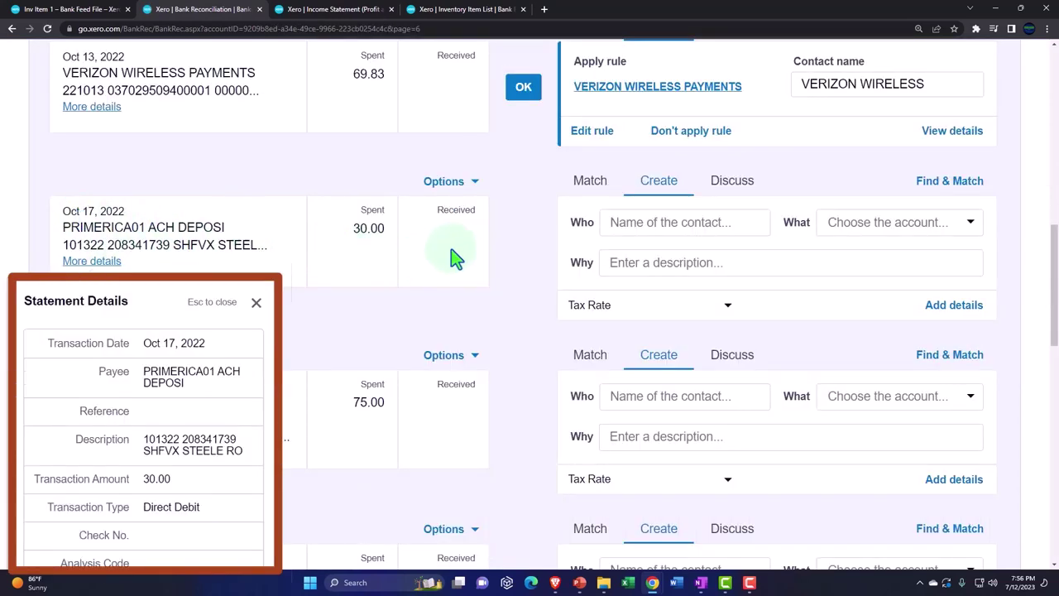
pyautogui.click(948, 314)
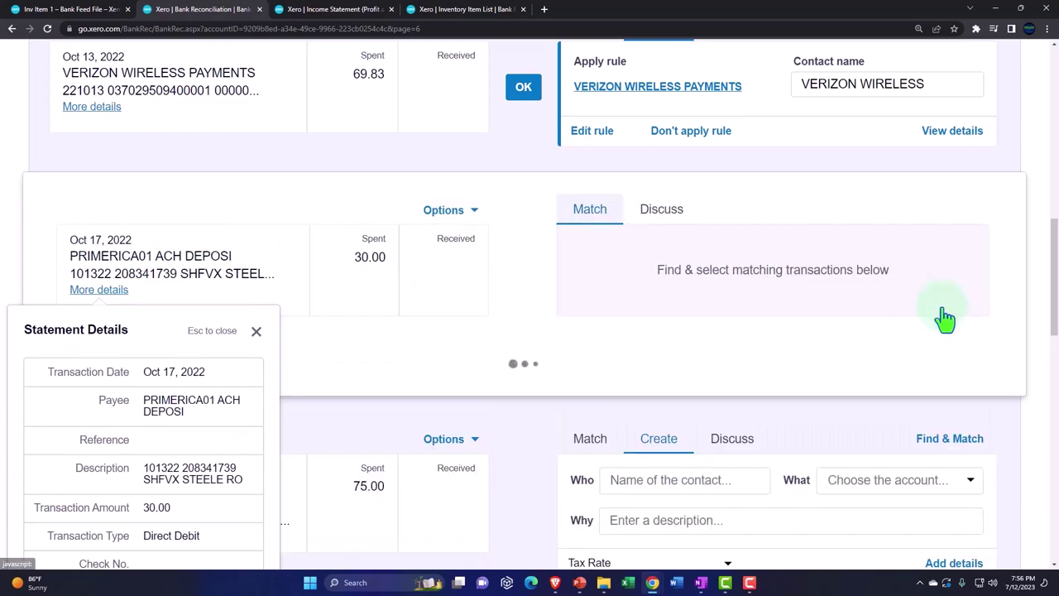
pyautogui.click(257, 331)
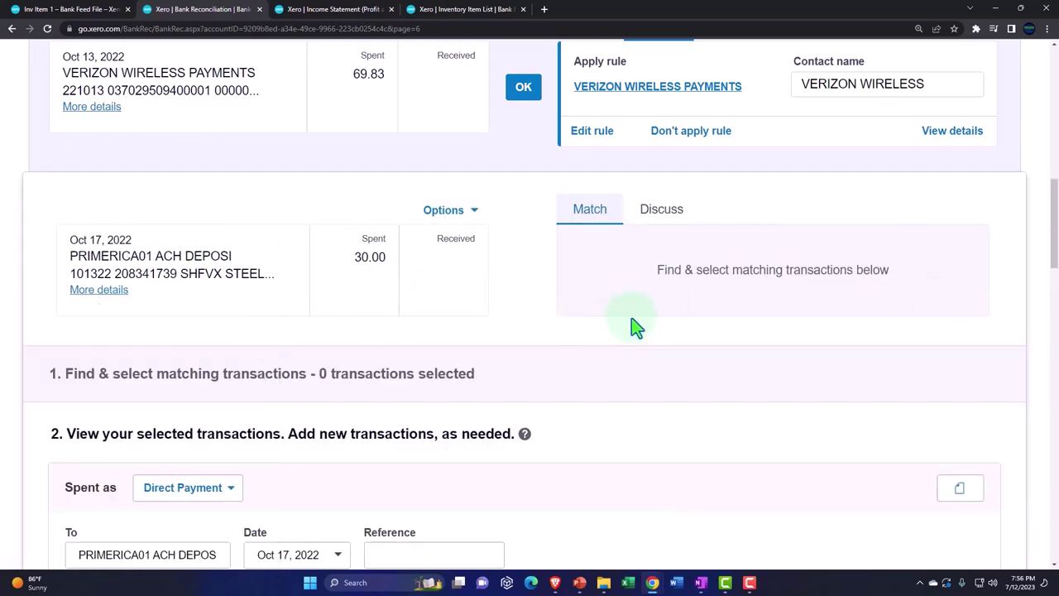
# Assign Inv Item 1 to the first line of the Oct 17, 2022 direct payment, keeping quantity 1.00 and unit price 30.00.
pyautogui.scroll(-4, 633, 326)
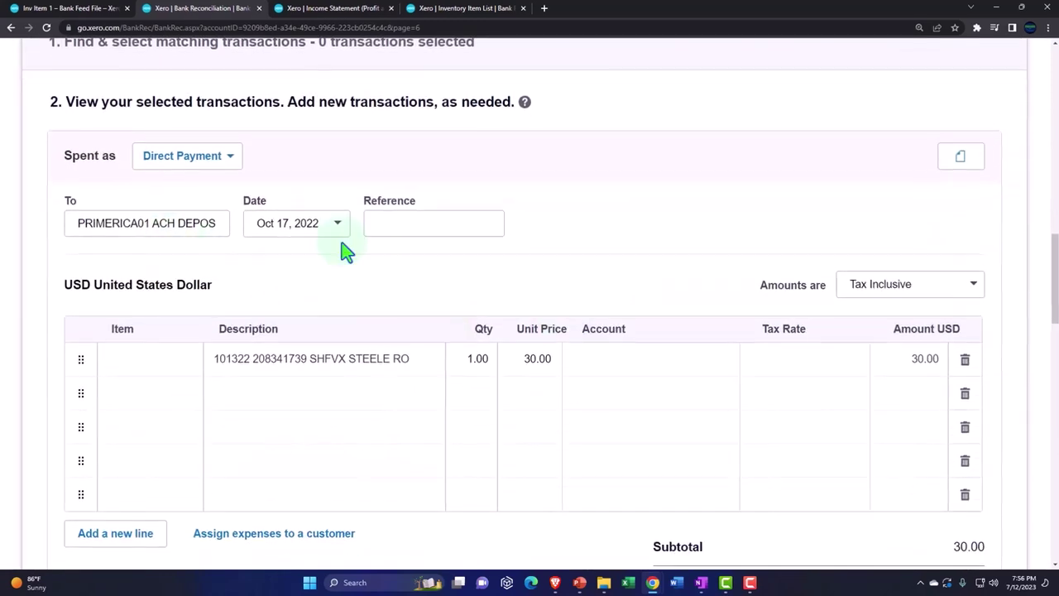
pyautogui.click(158, 360)
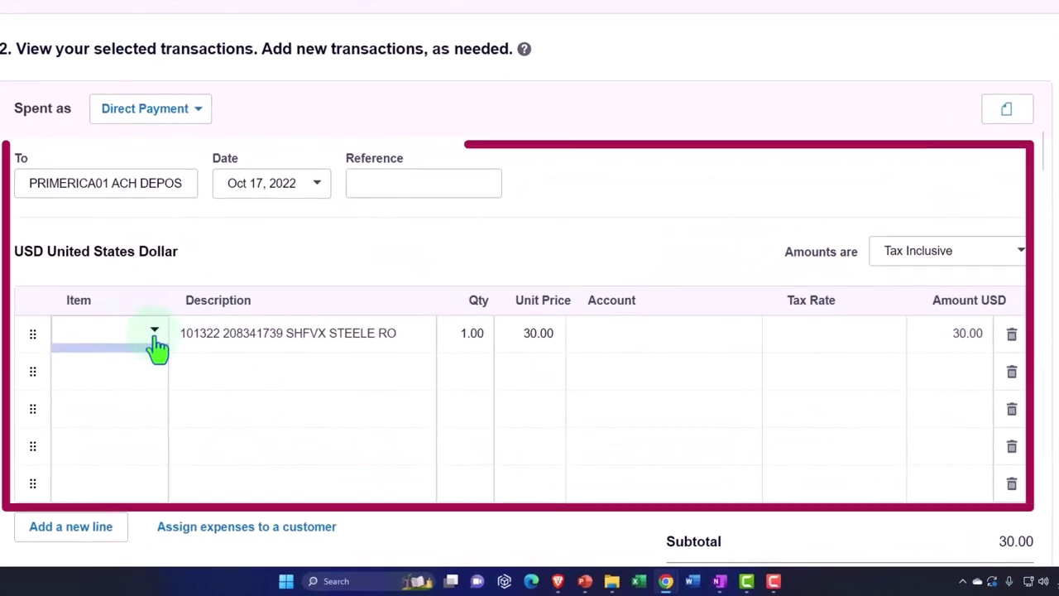
pyautogui.click(151, 400)
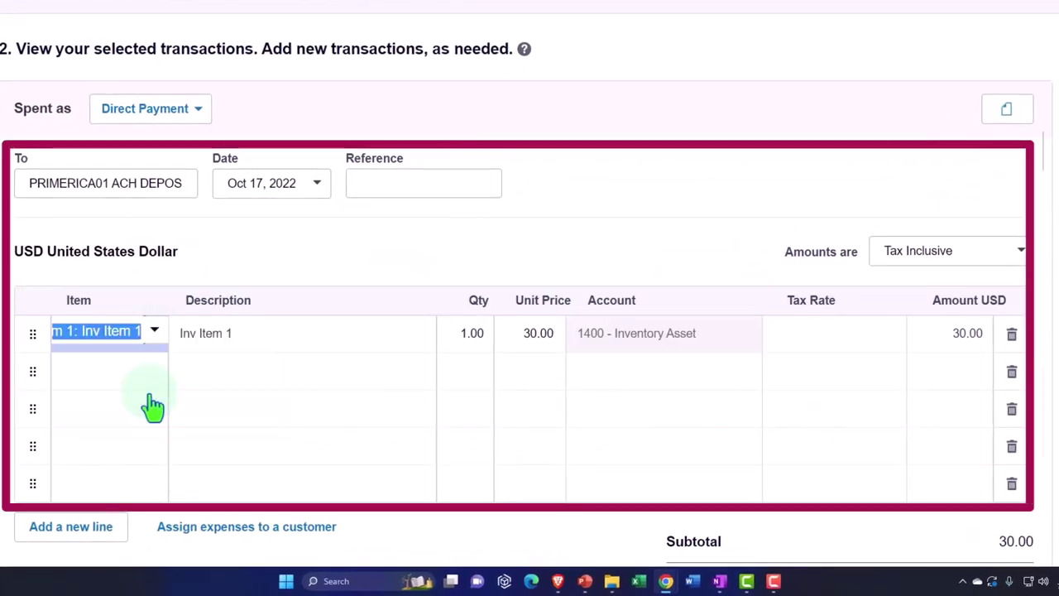
pyautogui.press('Tab')
pyautogui.press('Tab')
pyautogui.press('Tab')
pyautogui.press('Tab')
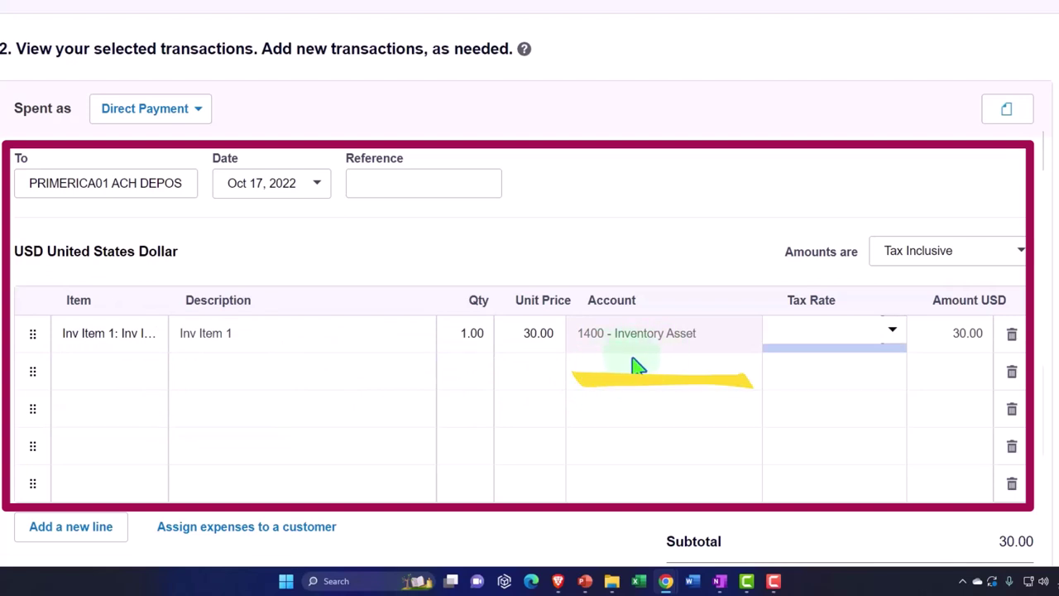
# Try to save the 30.00 direct payment with the line's tax rate left blank.
pyautogui.scroll(-1, 637, 367)
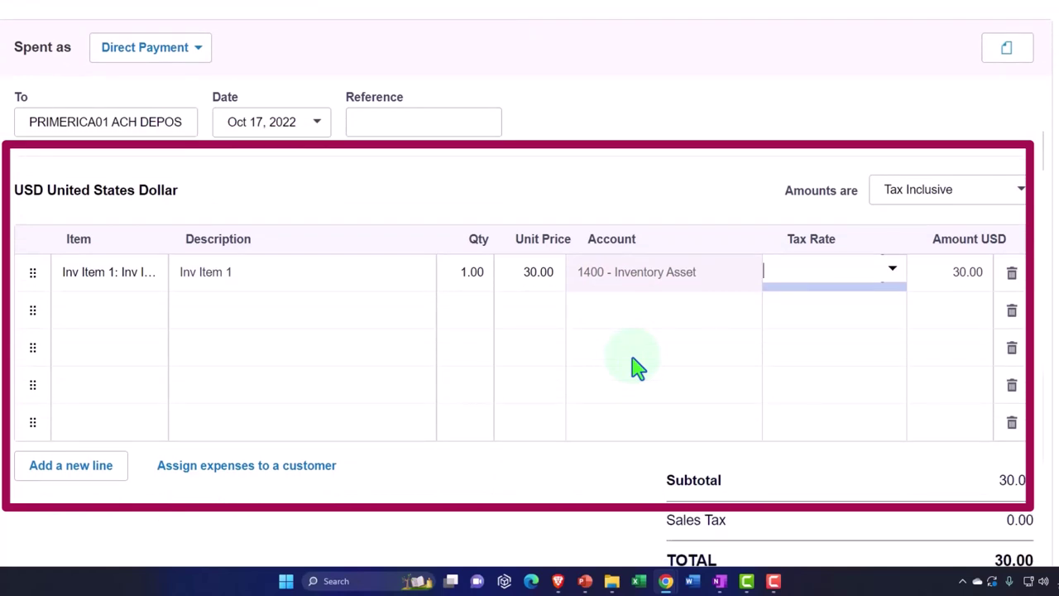
pyautogui.scroll(-2, 637, 367)
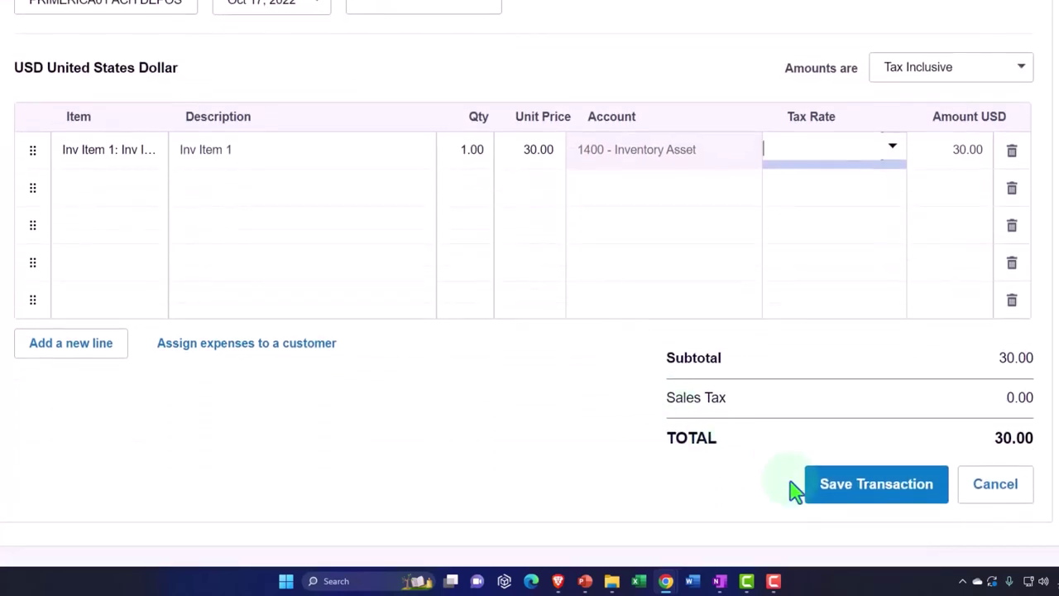
pyautogui.click(836, 496)
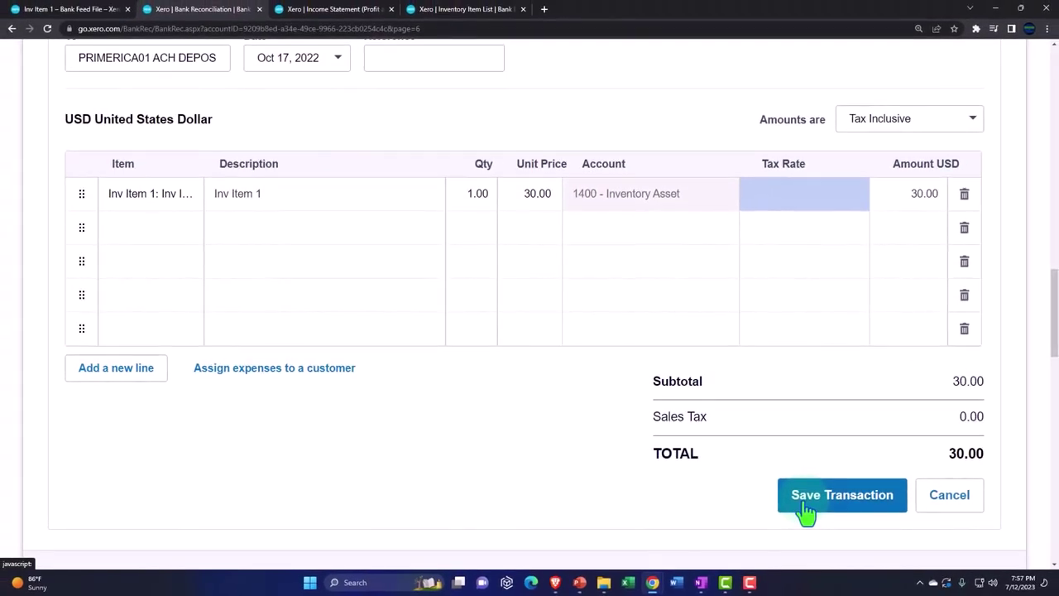
pyautogui.click(798, 506)
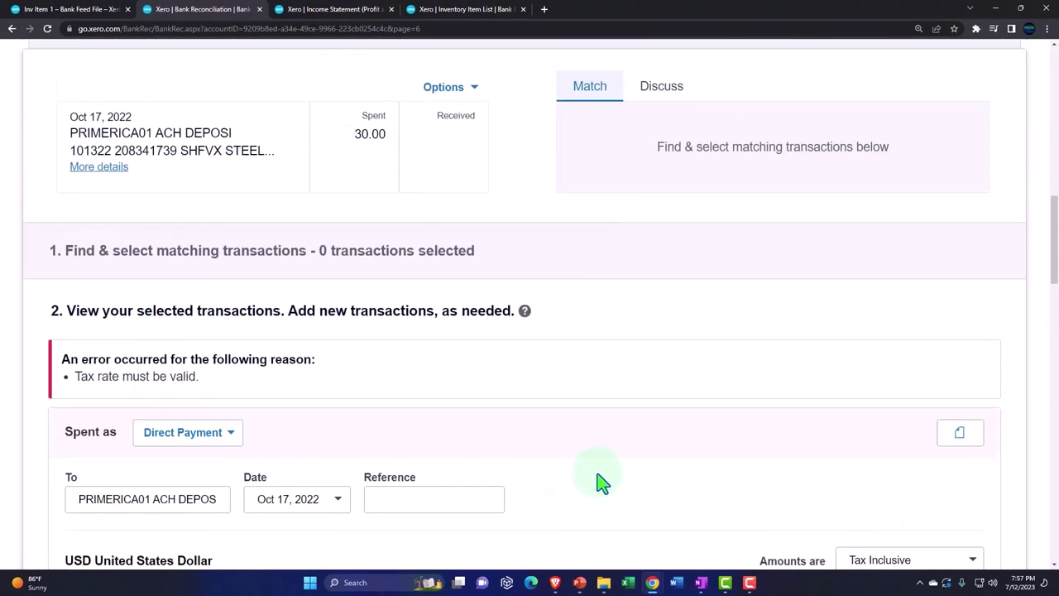
# Set the Inv Item 1 line's tax rate to Sales Tax on Imports (0%), then save and reconcile the payment against its 30.00 statement line.
pyautogui.scroll(-3, 599, 483)
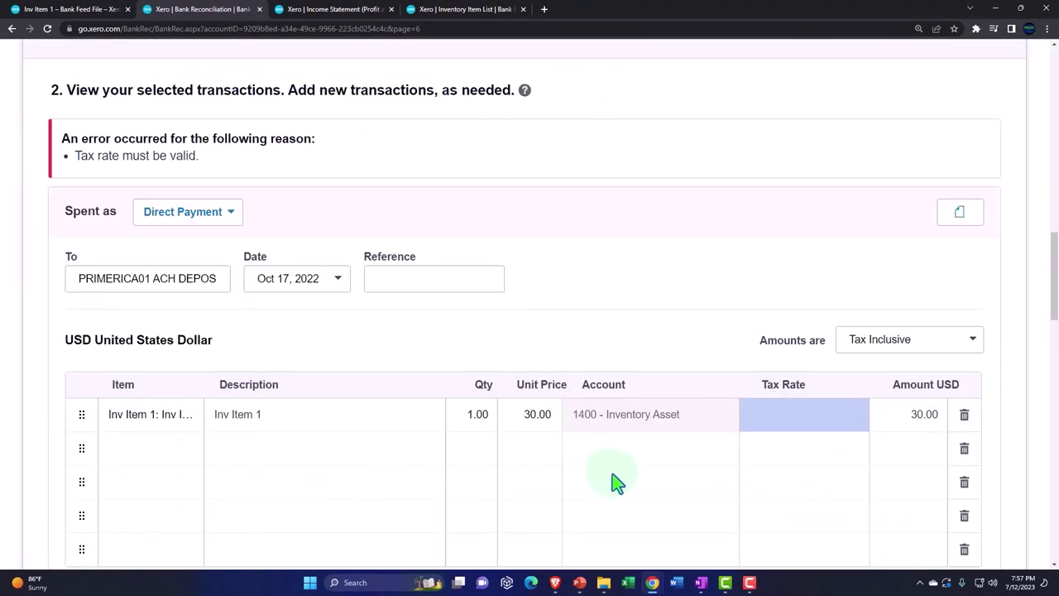
pyautogui.click(857, 416)
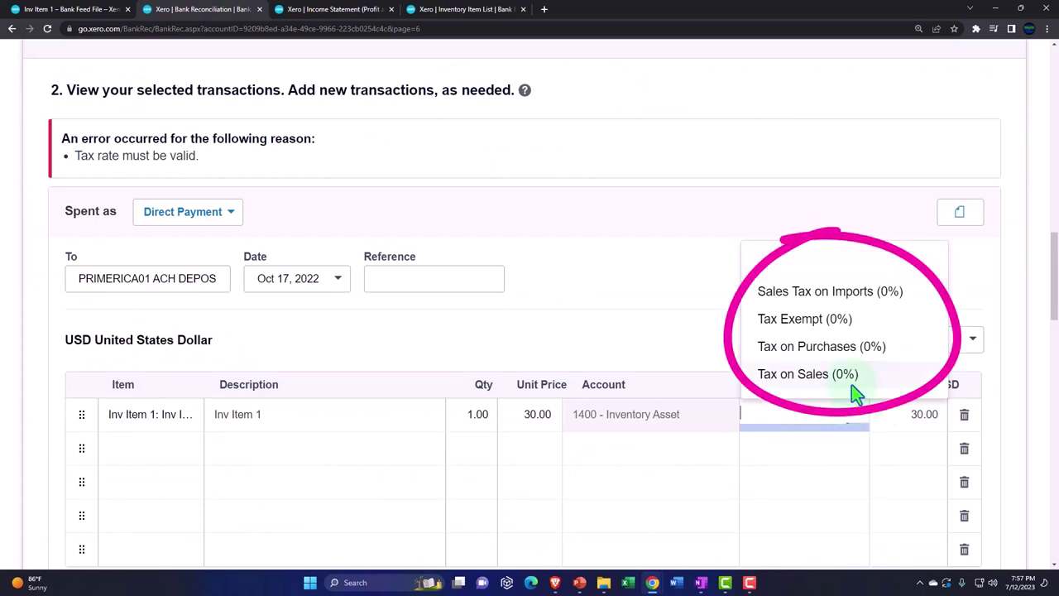
pyautogui.click(829, 298)
pyautogui.scroll(-3, 835, 372)
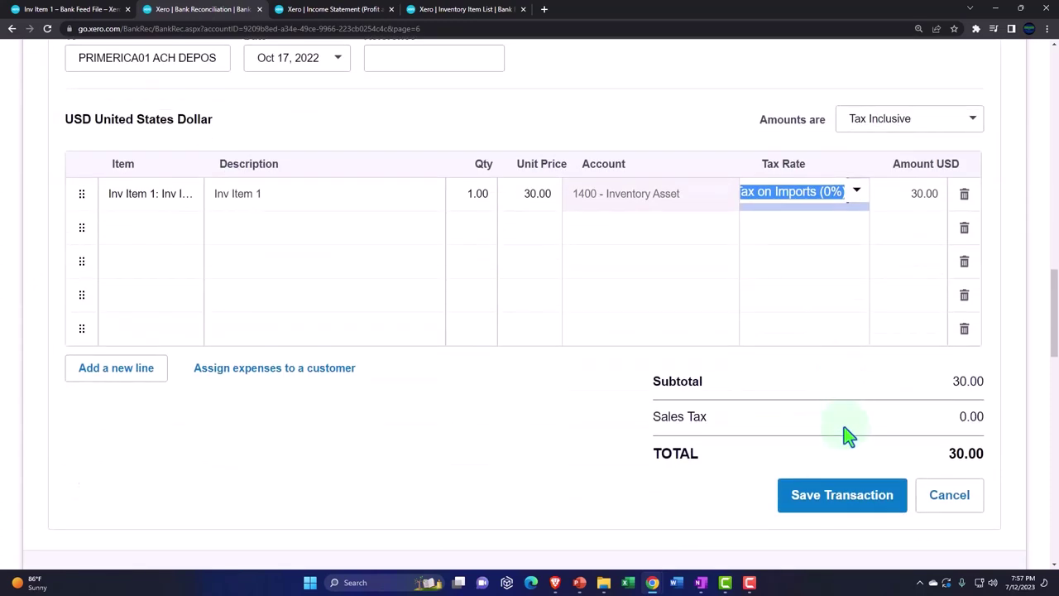
pyautogui.rightClick(850, 499)
pyautogui.click(800, 494)
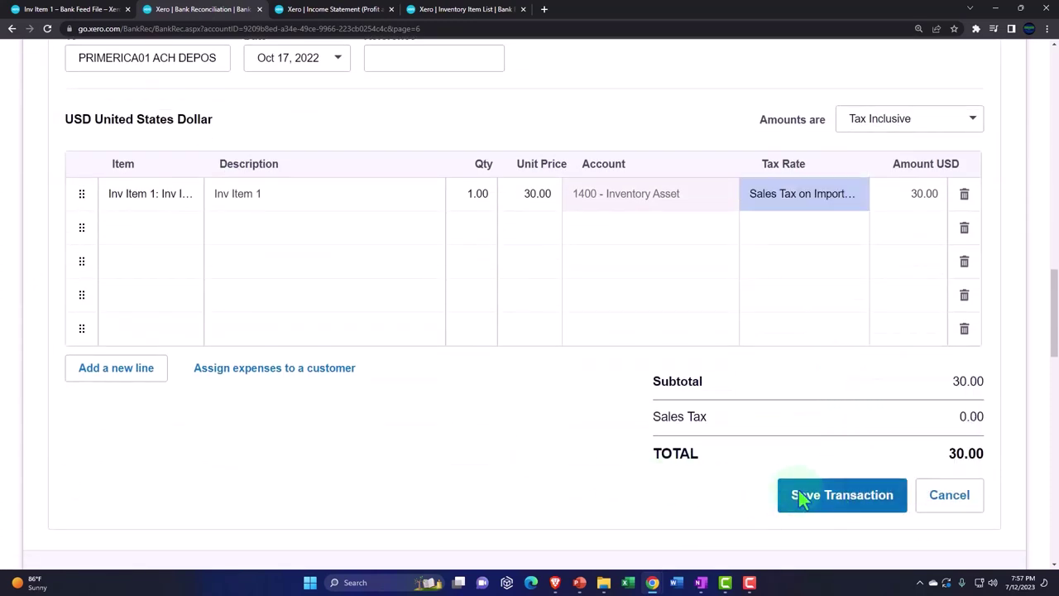
pyautogui.scroll(5, 478, 430)
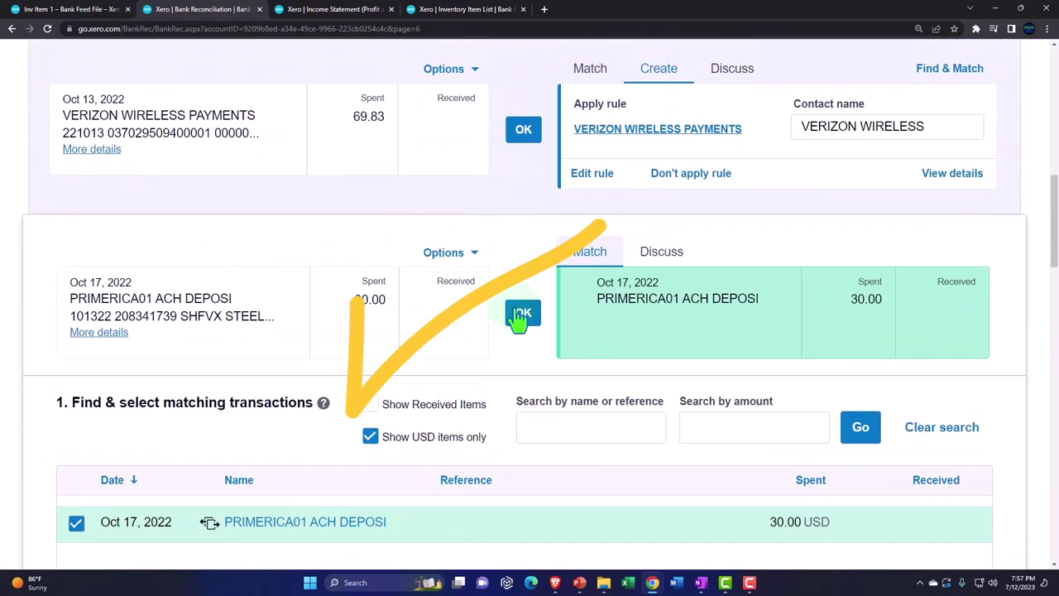
pyautogui.click(519, 311)
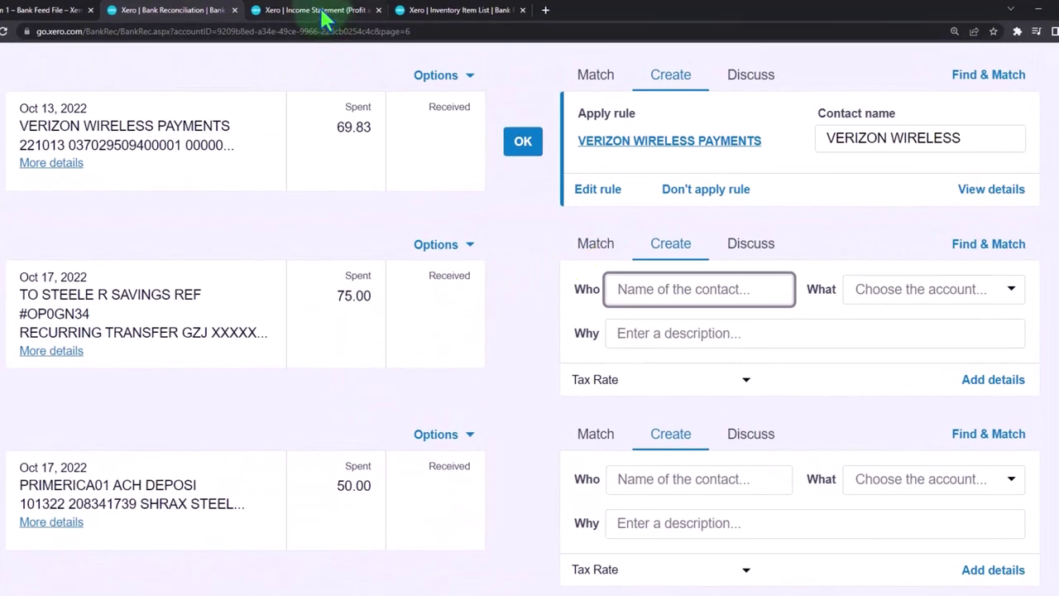
# Go to the 2022 Income Statement and refresh it with the redone purchase.
pyautogui.click(322, 12)
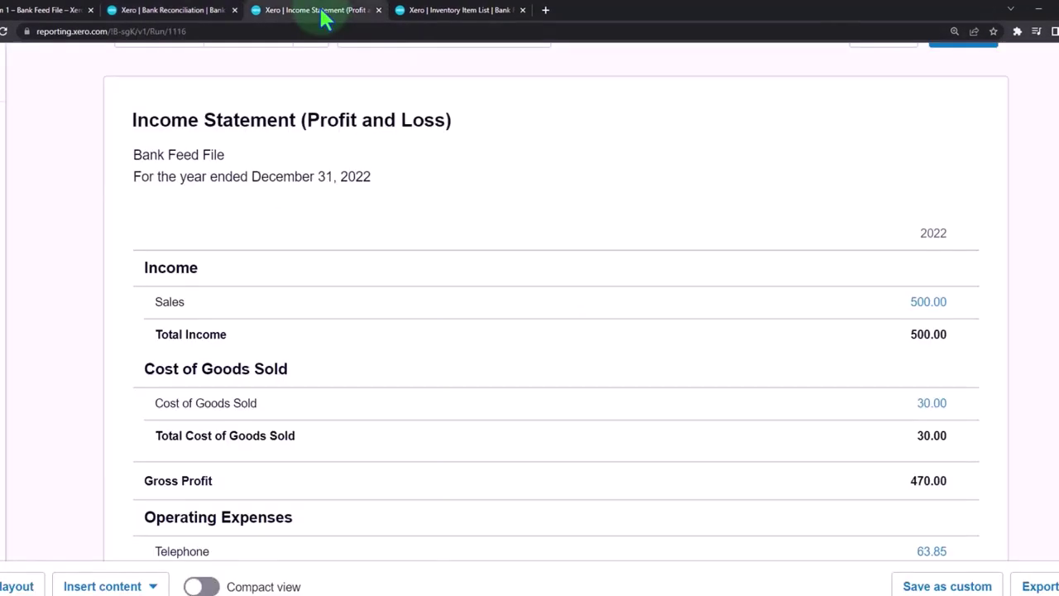
pyautogui.scroll(3, 579, 339)
pyautogui.click(962, 221)
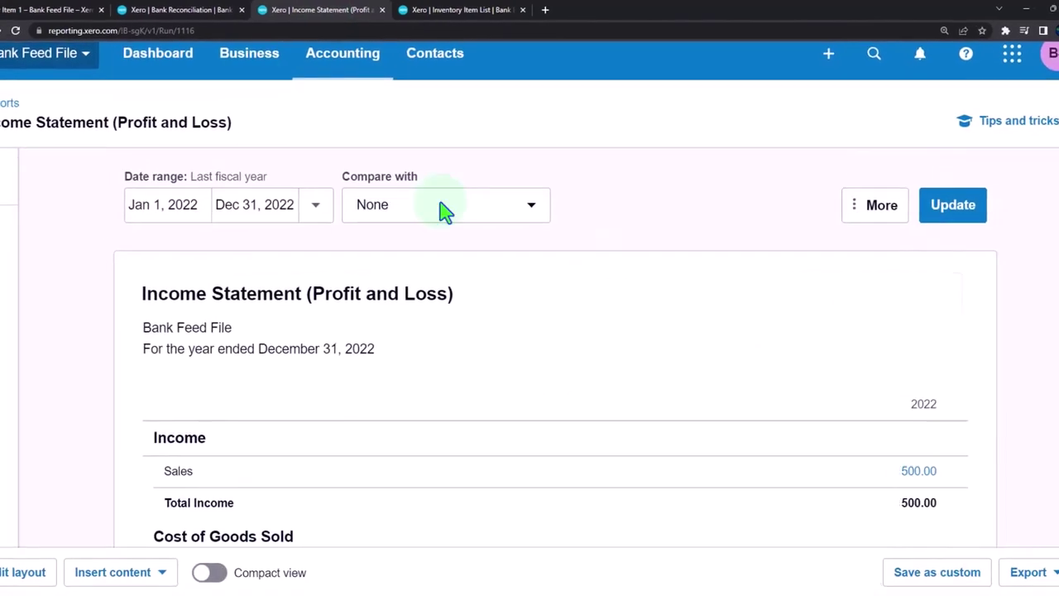
# Open the Dec 31, 2022 Balance Sheet in place of the bank reconciliation and check the Inventory Asset balance.
pyautogui.click(186, 10)
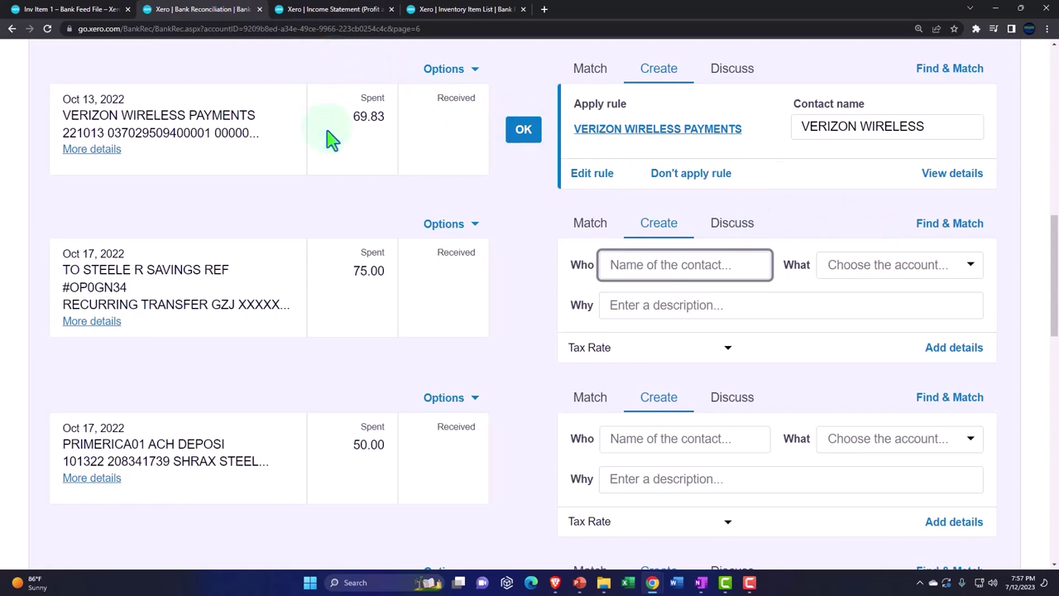
pyautogui.scroll(10, 331, 149)
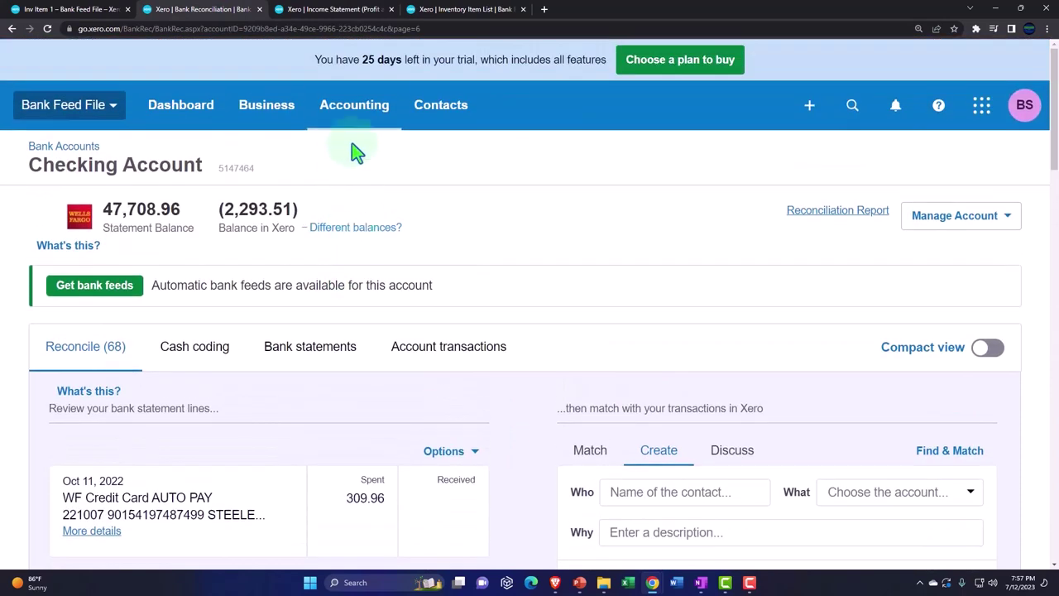
pyautogui.click(354, 115)
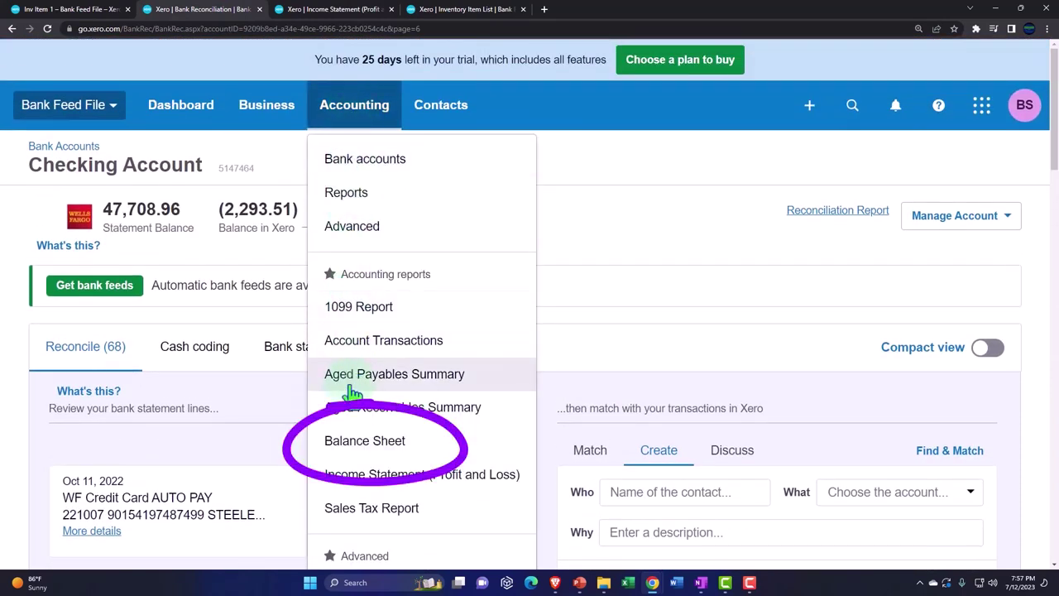
pyautogui.click(348, 451)
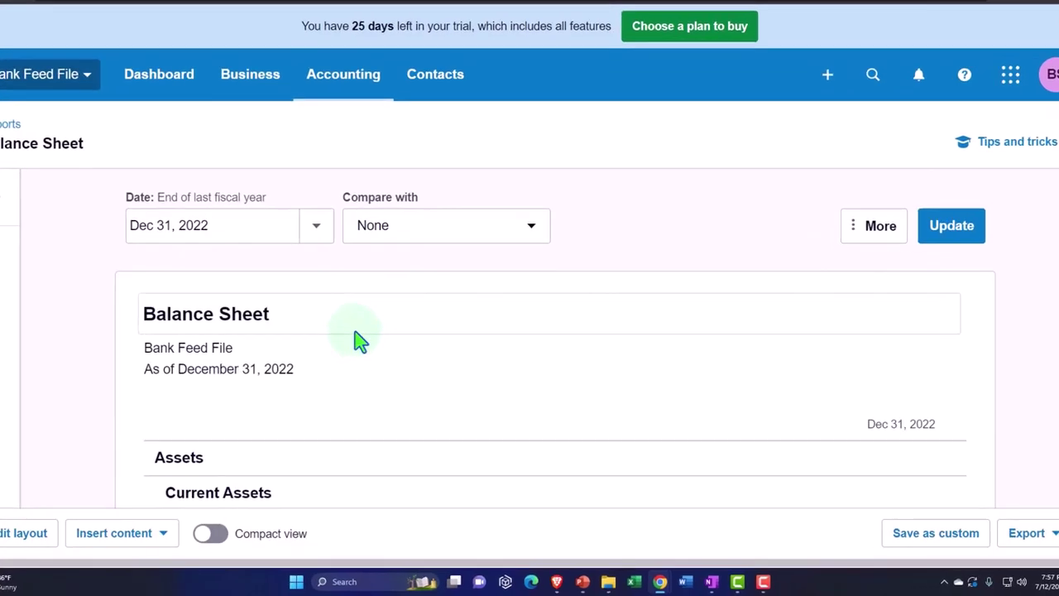
pyautogui.scroll(-2, 313, 267)
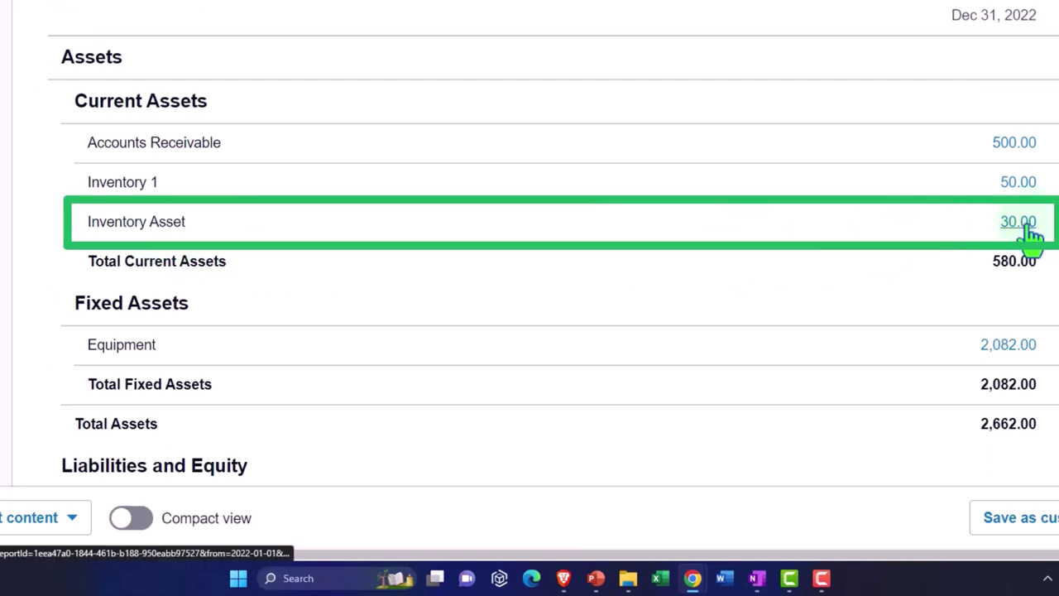
# Update the 2022 Income Statement and the Inventory Item List, and check cost of goods sold and the quantity on hand.
pyautogui.click(352, 6)
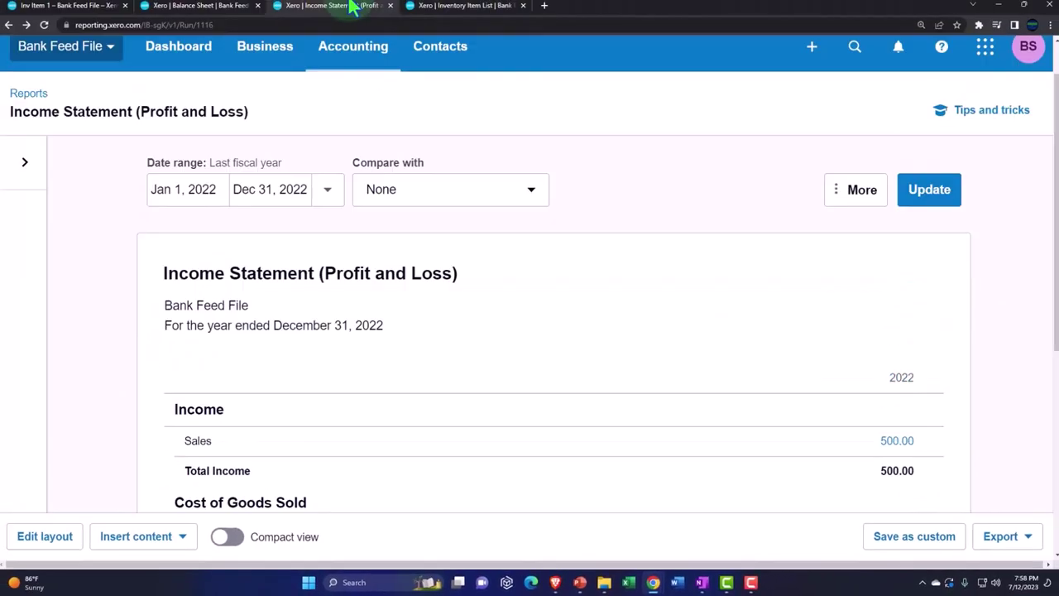
pyautogui.click(952, 195)
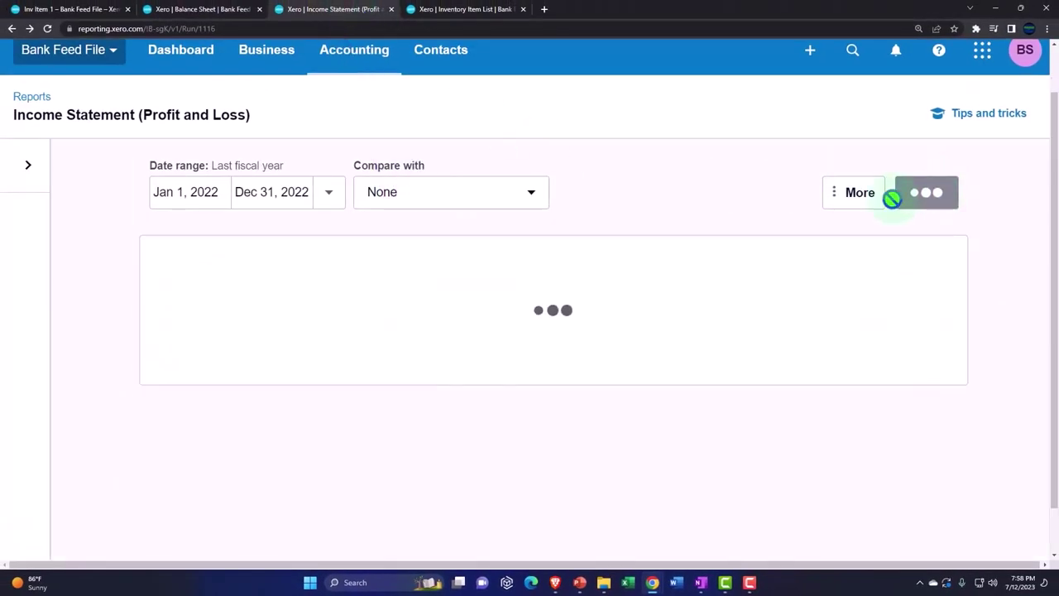
pyautogui.scroll(-3, 873, 260)
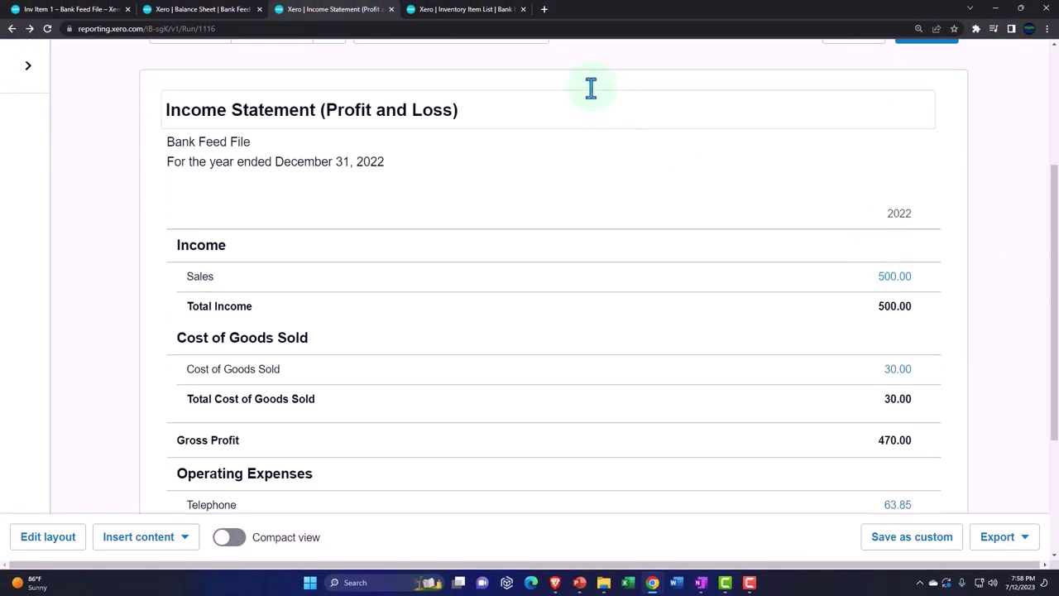
pyautogui.click(475, 12)
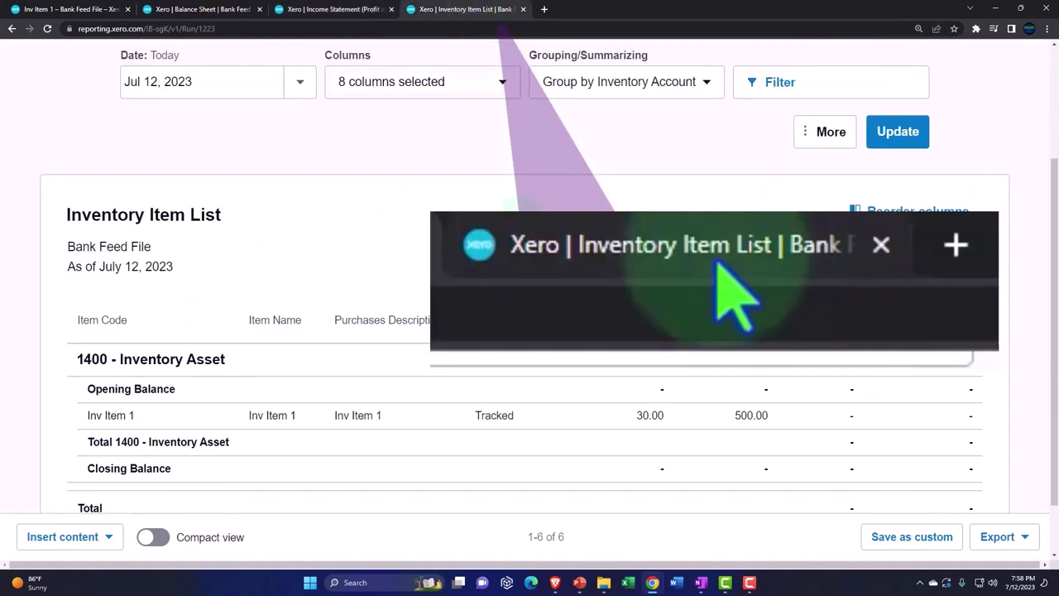
pyautogui.click(893, 137)
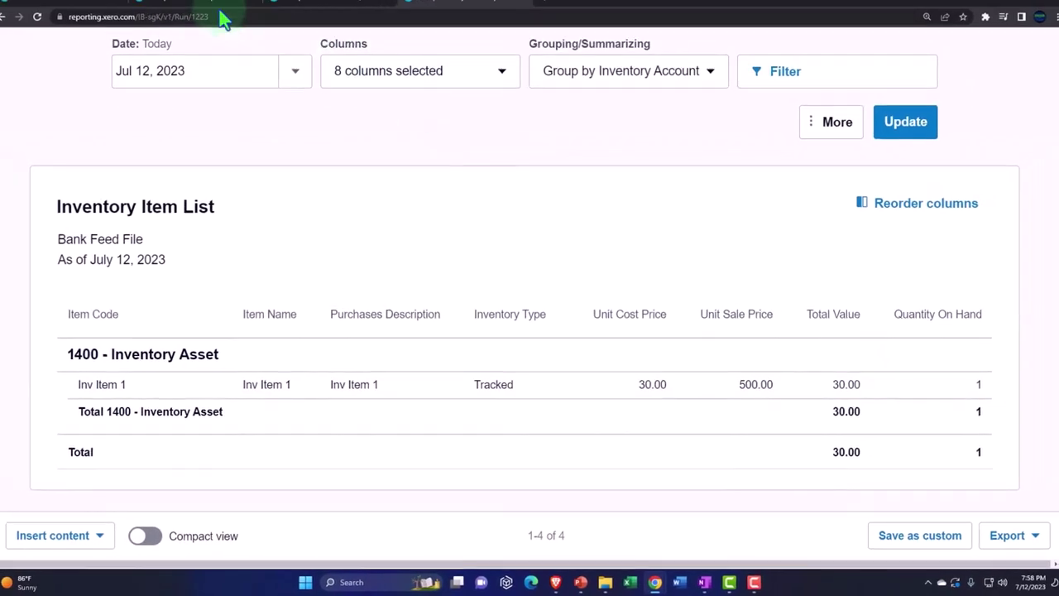
# From the Balance Sheet, drill into the Accounts Receivable balance and open Customer 1's Dec 15, 2022 invoice.
pyautogui.click(241, 3)
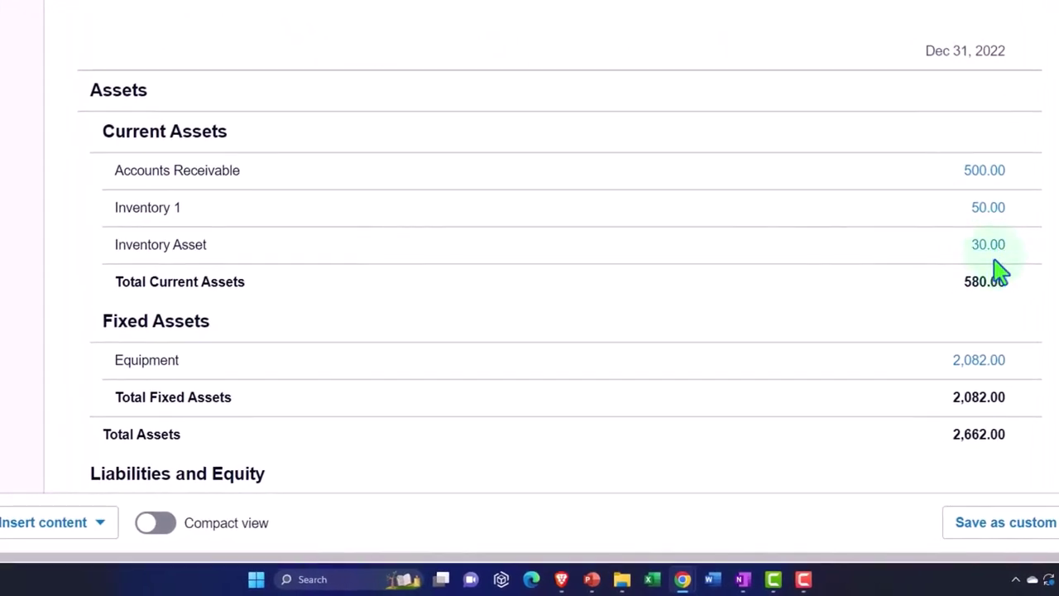
pyautogui.click(990, 173)
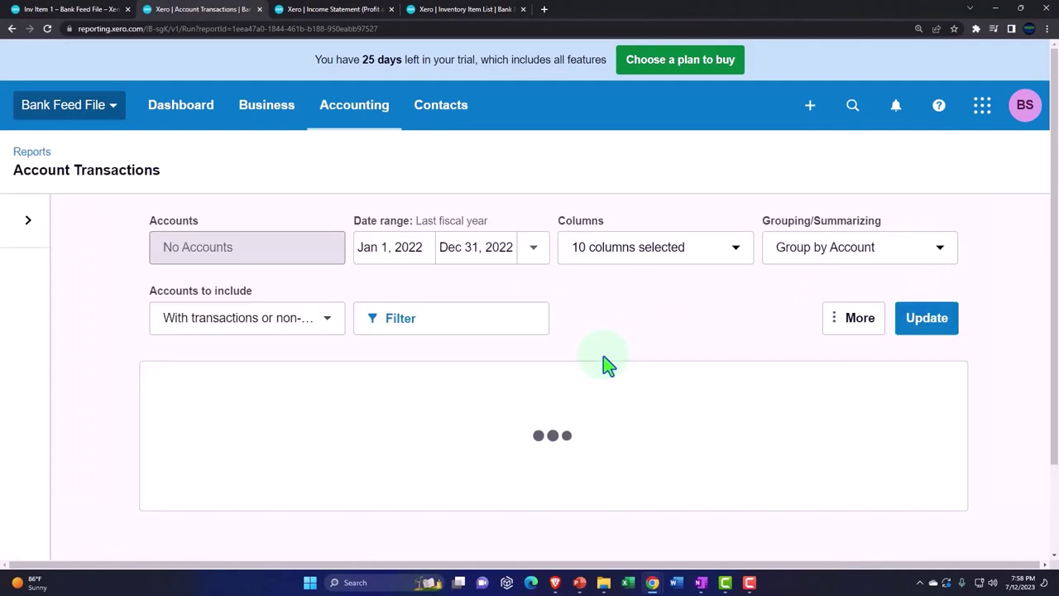
pyautogui.scroll(-4, 608, 364)
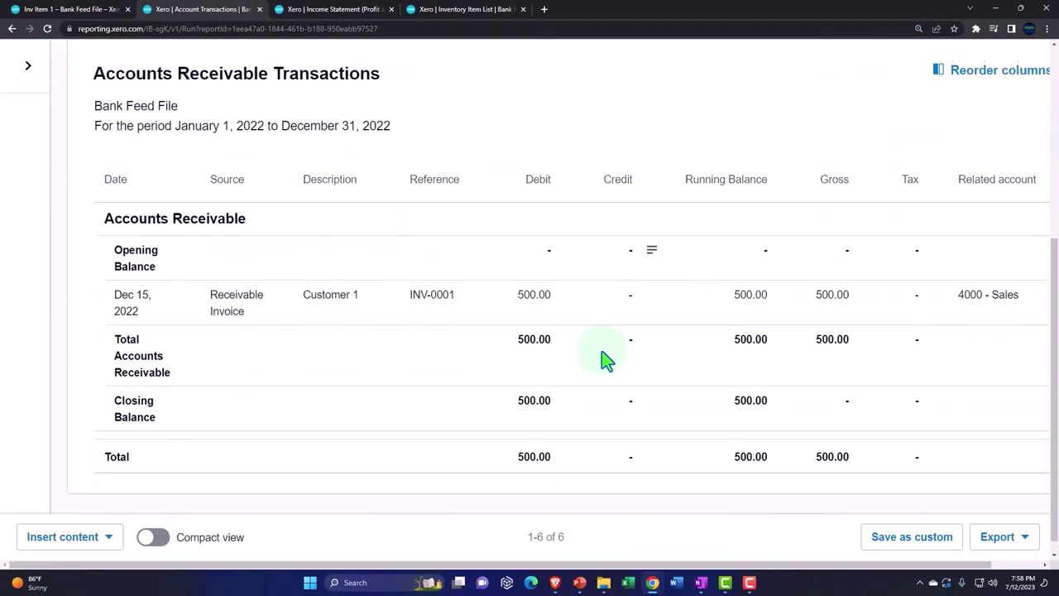
pyautogui.click(747, 297)
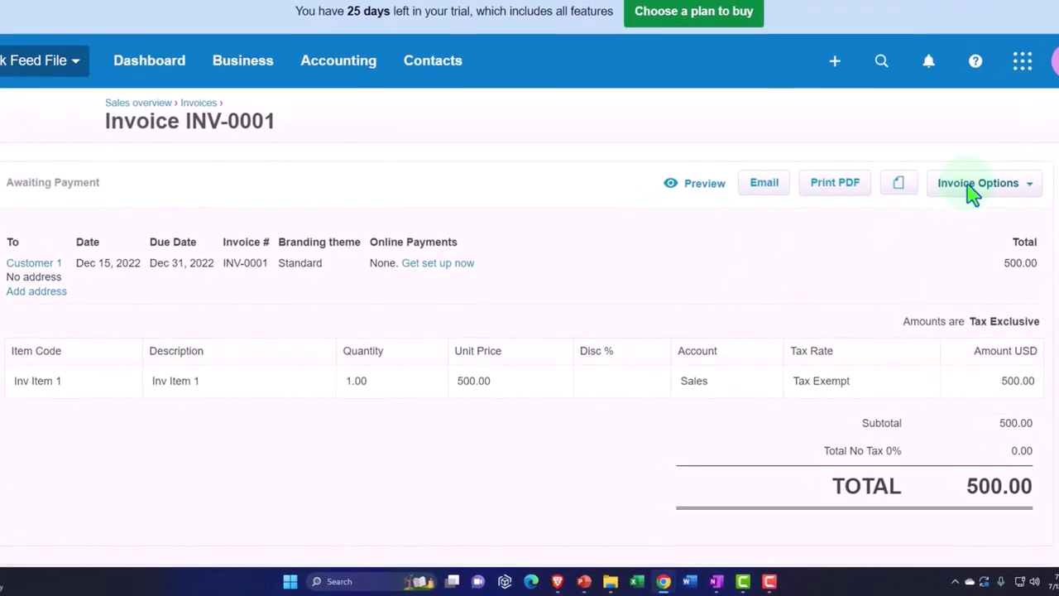
# Open Customer 1's Dec 15, 2022 invoice for editing and reselect Inv Item 1 on its line.
pyautogui.click(974, 186)
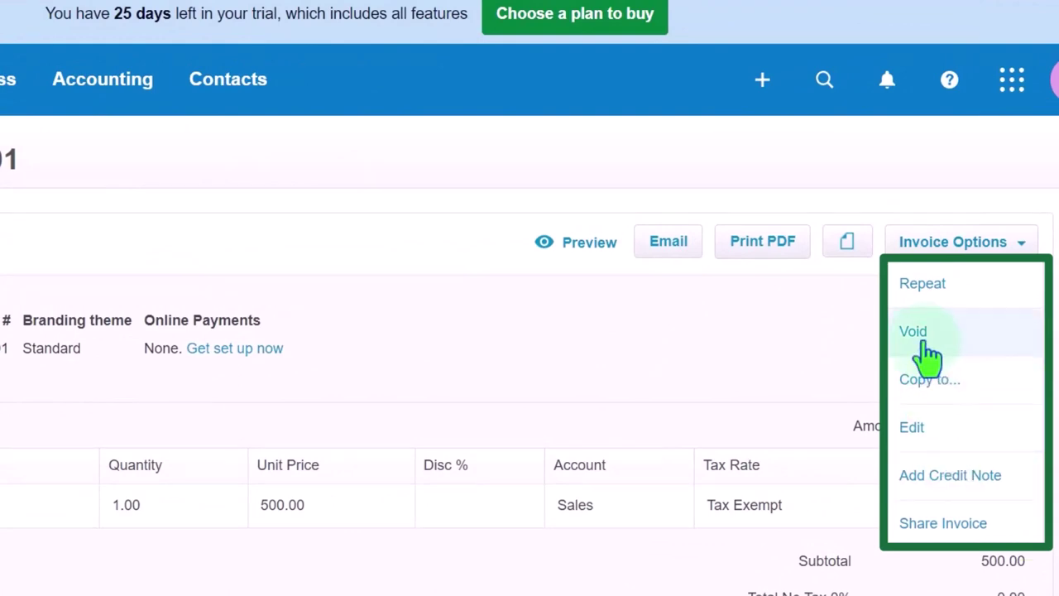
pyautogui.click(927, 437)
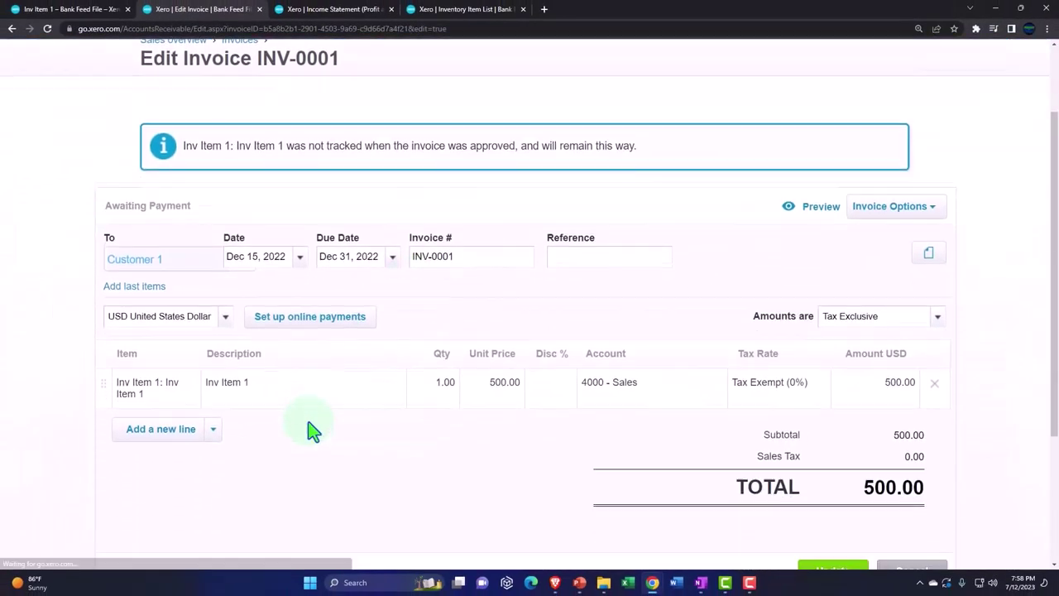
pyautogui.click(170, 387)
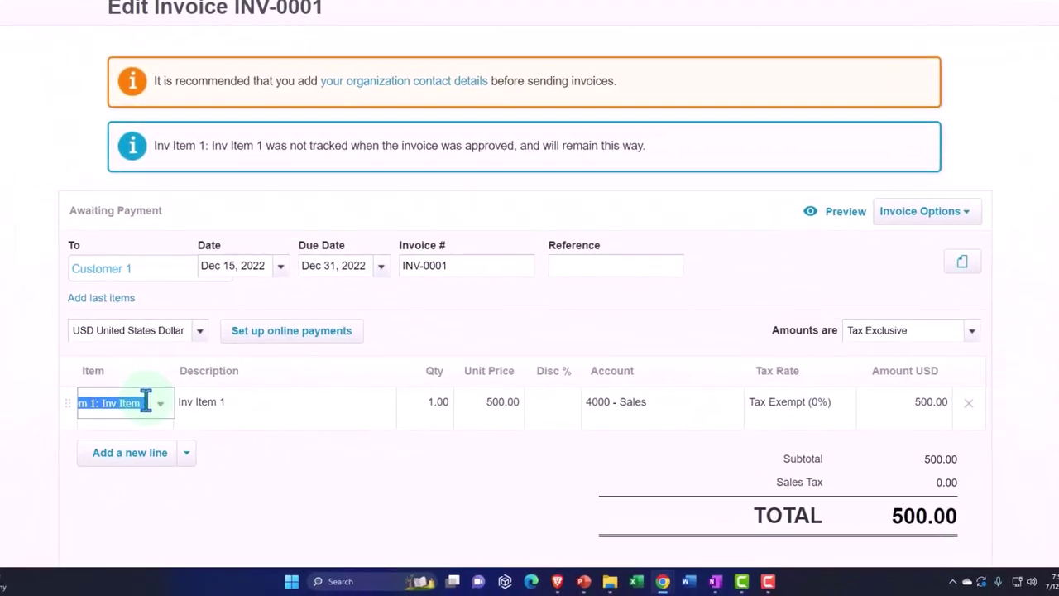
pyautogui.click(130, 387)
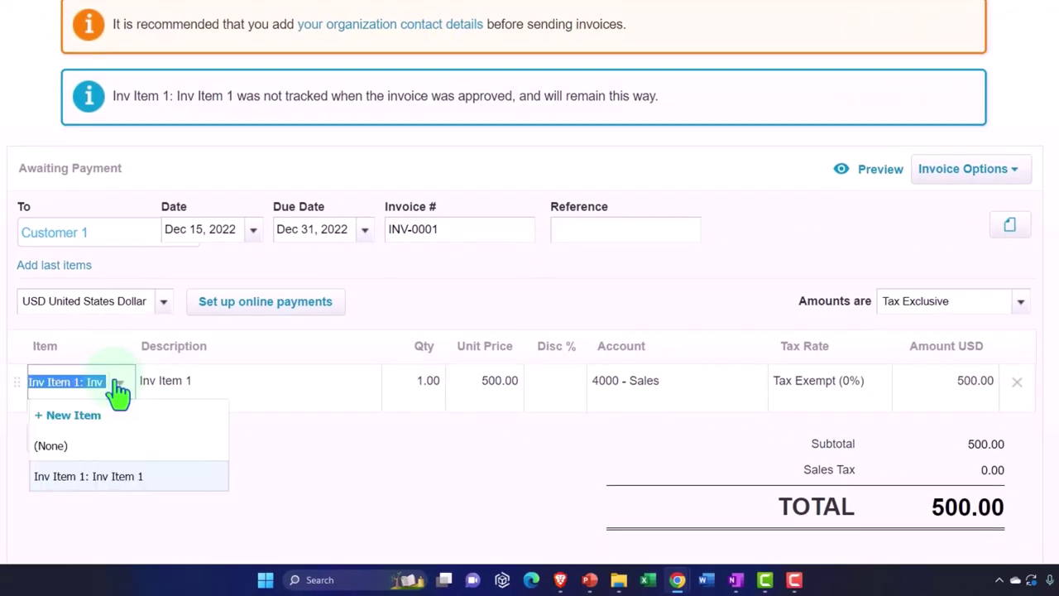
pyautogui.click(105, 477)
pyautogui.press('Tab')
pyautogui.press('Tab')
pyautogui.press('Tab')
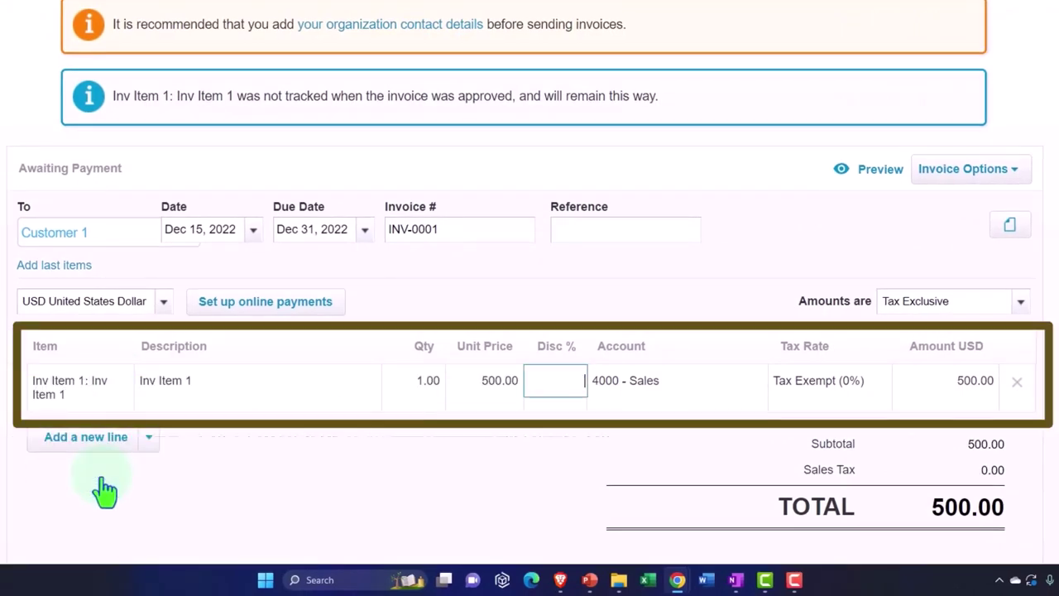
pyautogui.press('Tab')
pyautogui.press('Tab')
# Review the edited invoice and save the update.
pyautogui.scroll(2, 174, 487)
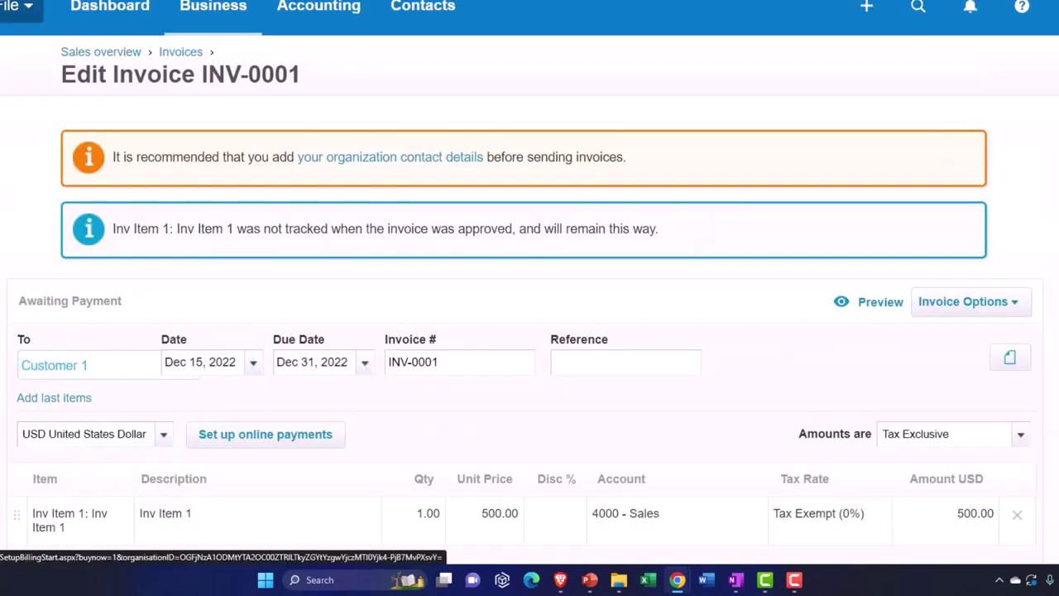
pyautogui.scroll(-3, 530, 331)
pyautogui.scroll(-1, 529, 331)
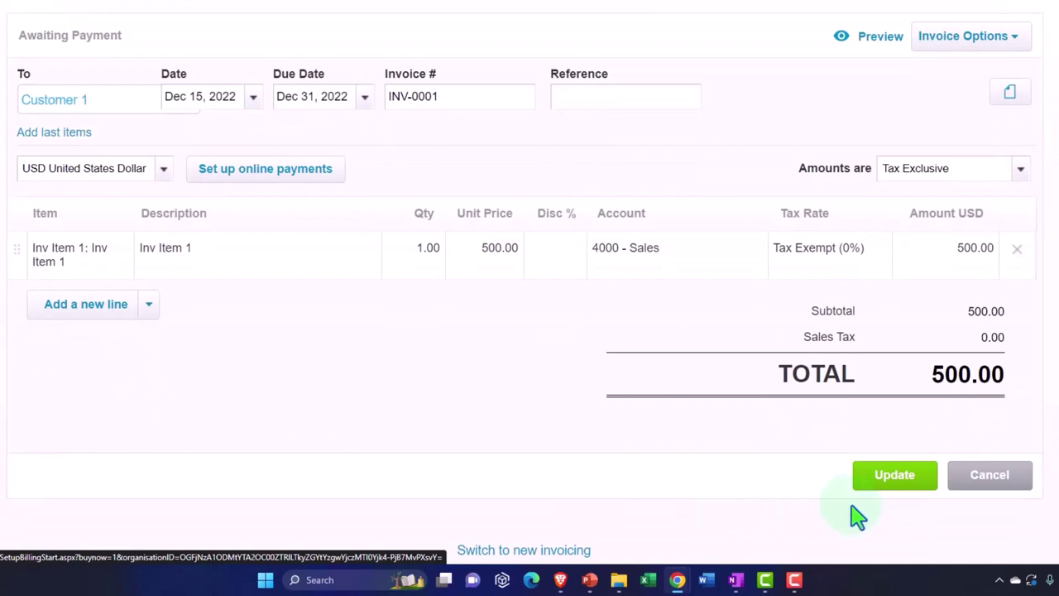
pyautogui.click(893, 480)
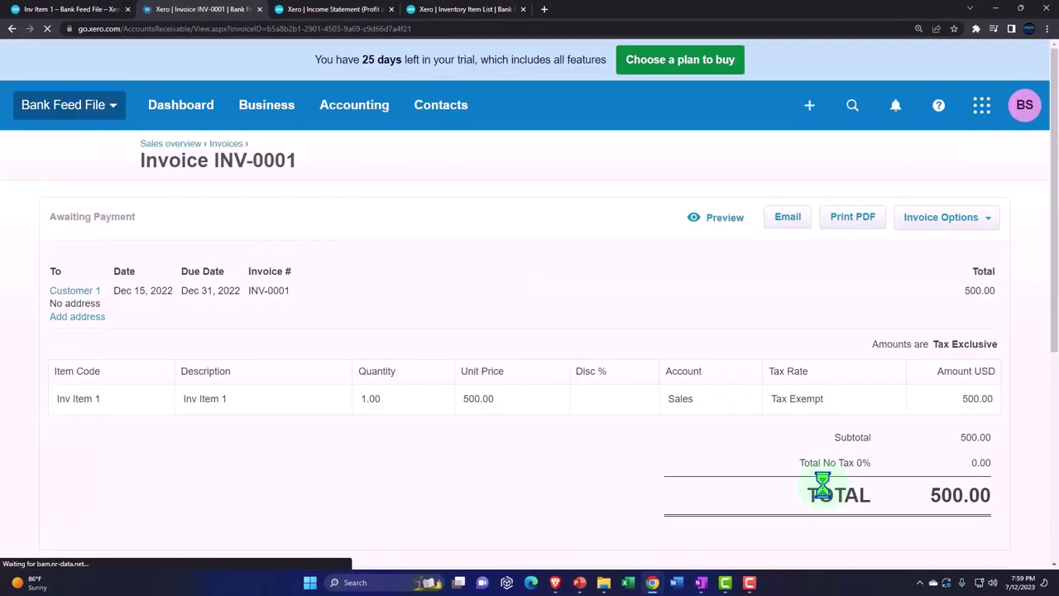
# Open the Income Statement (Profit and Loss) and set its start date to Jan 1, 2022.
pyautogui.click(328, 119)
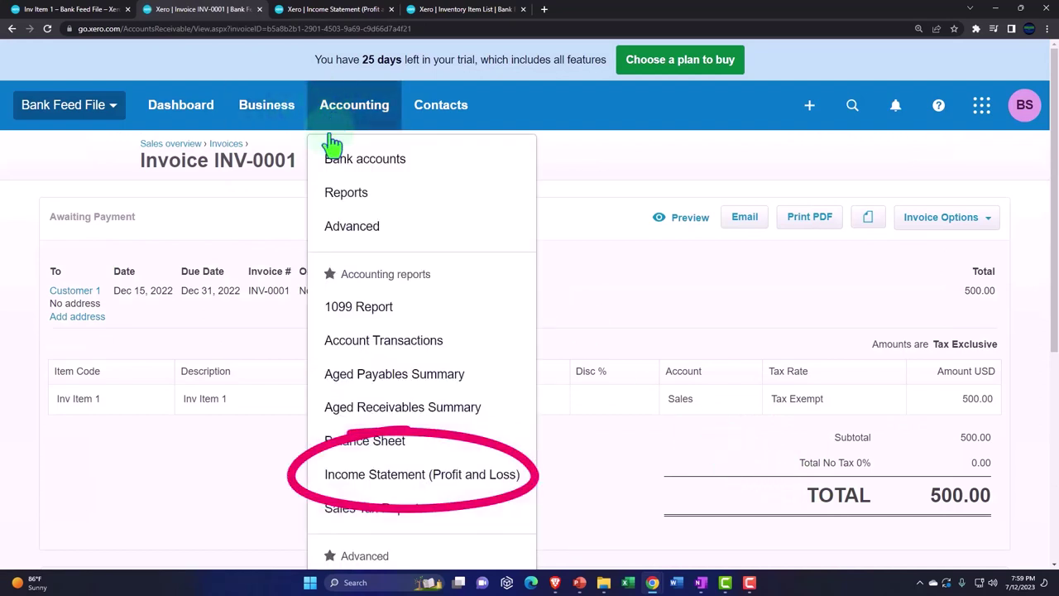
pyautogui.click(389, 476)
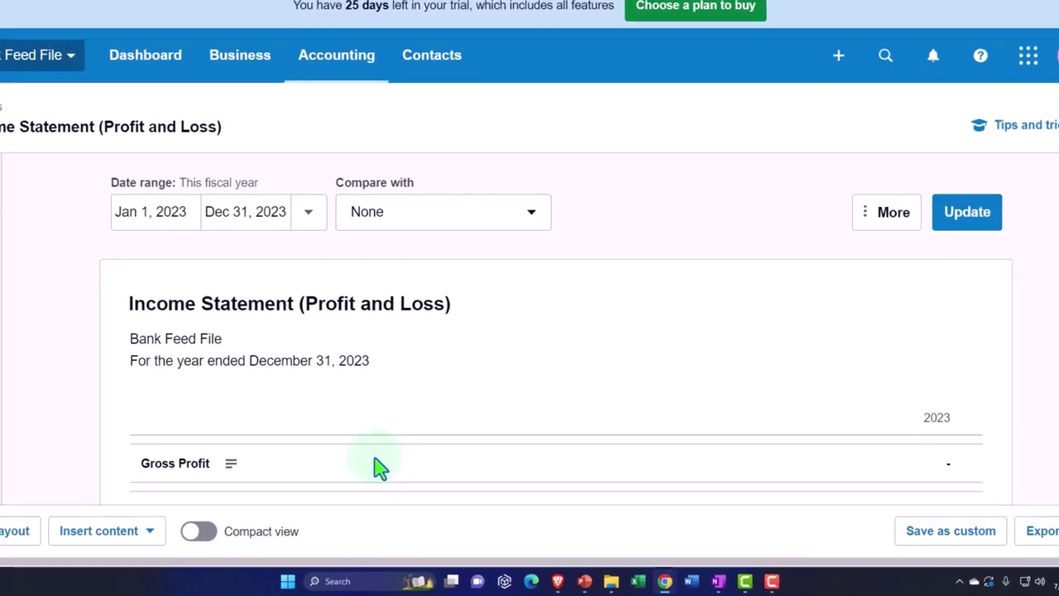
pyautogui.scroll(-2, 376, 410)
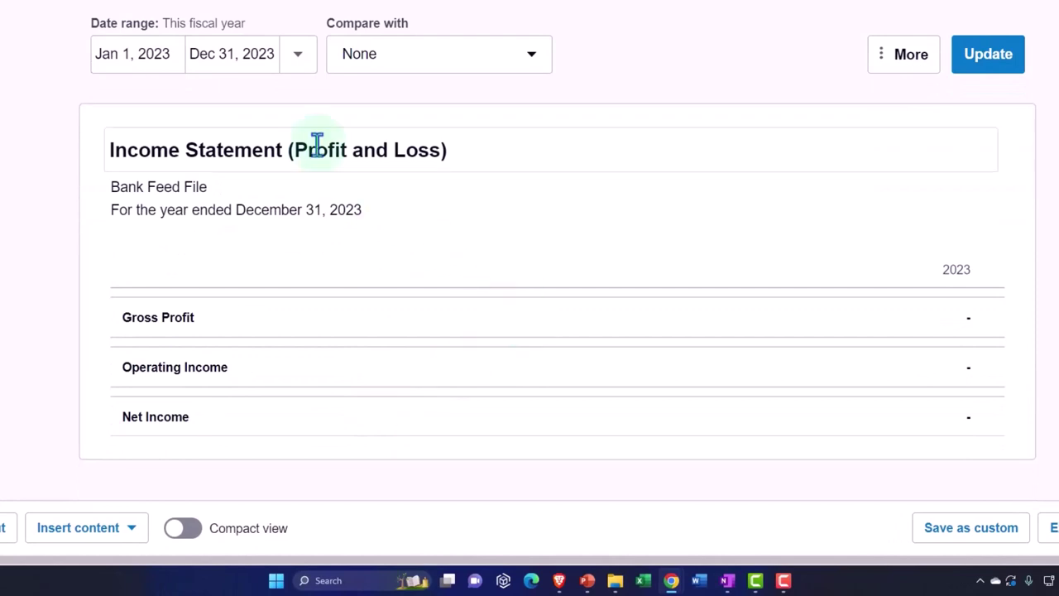
pyautogui.click(176, 48)
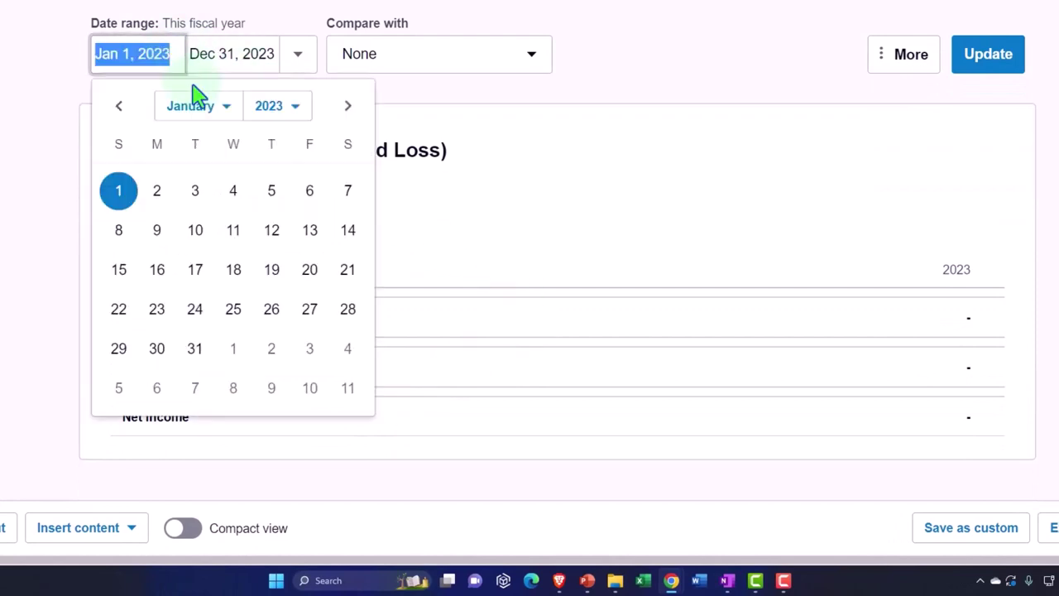
pyautogui.click(268, 124)
pyautogui.click(273, 271)
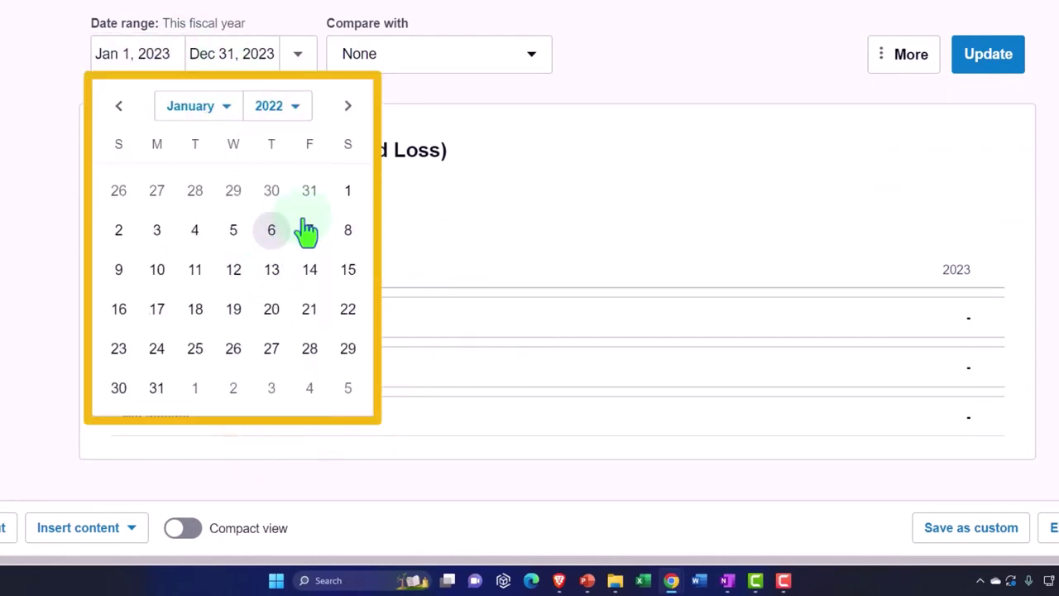
pyautogui.click(348, 192)
# Set the report's end date to Dec 31, 2022, update it, and check the sales and cost of goods sold.
pyautogui.click(260, 65)
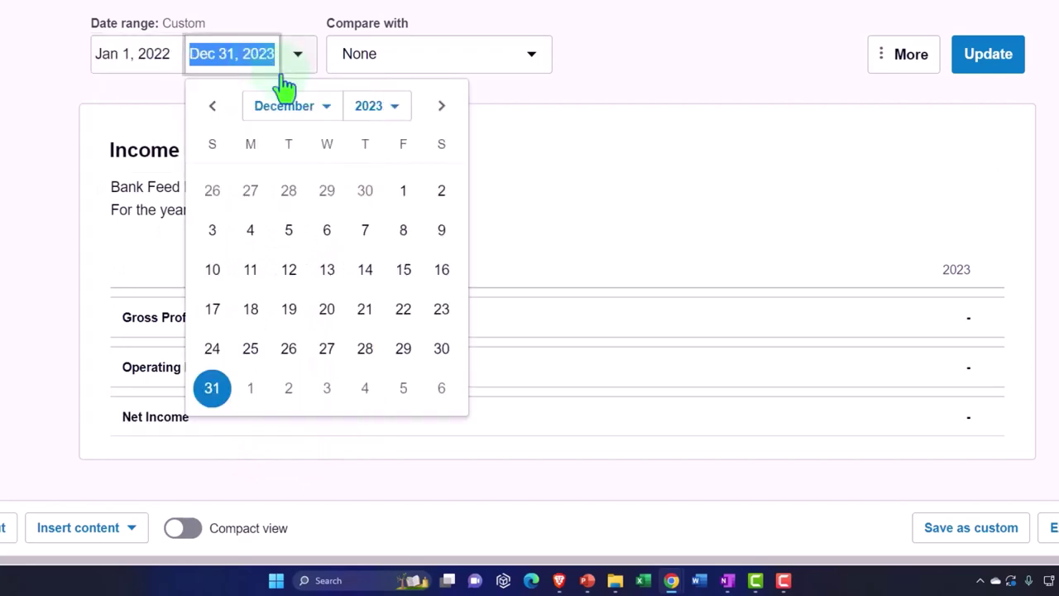
pyautogui.click(378, 106)
pyautogui.click(365, 274)
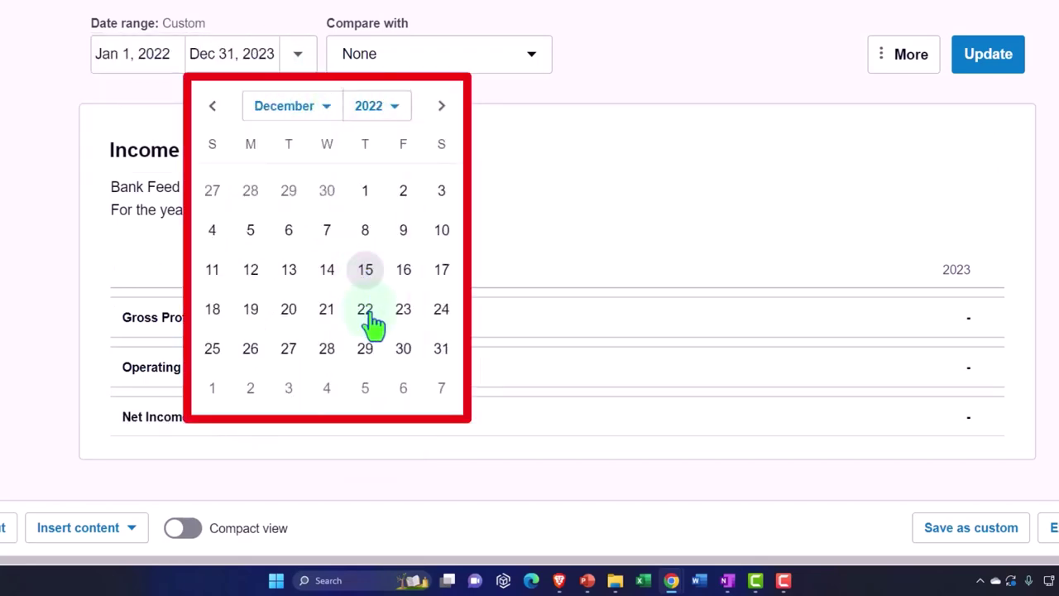
pyautogui.click(441, 350)
pyautogui.click(960, 48)
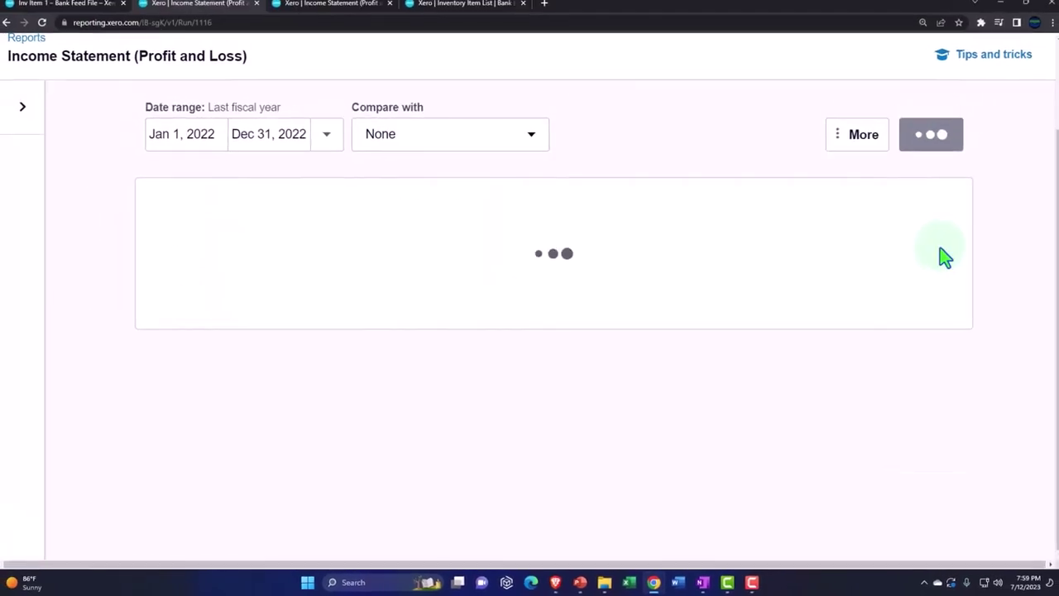
pyautogui.scroll(-2, 962, 237)
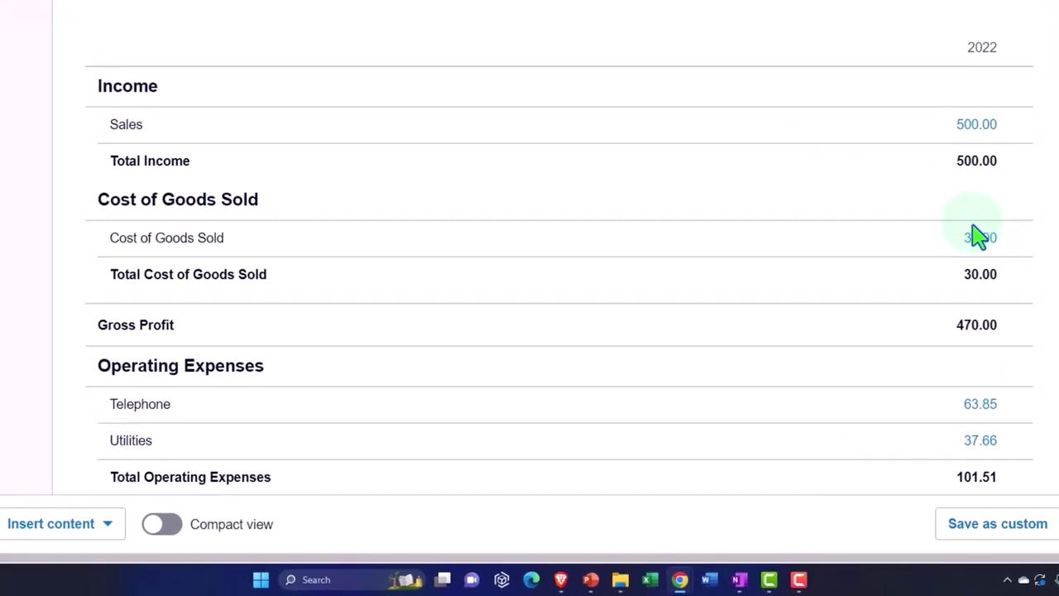
# Drill into the Sales amount, open Customer 1's Dec 15, 2022 invoice from its transactions, and void it.
pyautogui.click(973, 147)
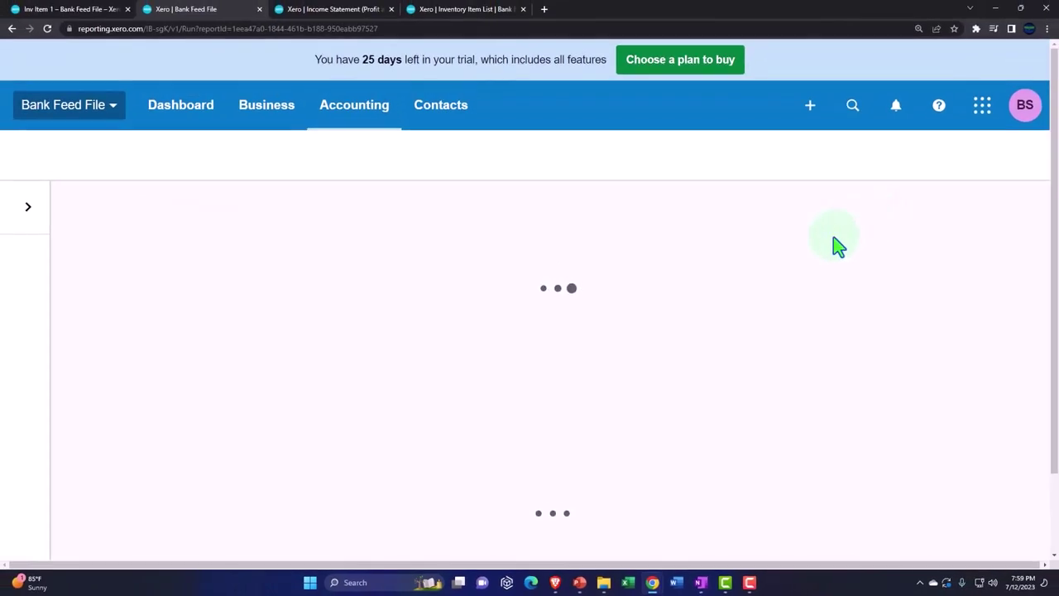
pyautogui.scroll(-3, 832, 246)
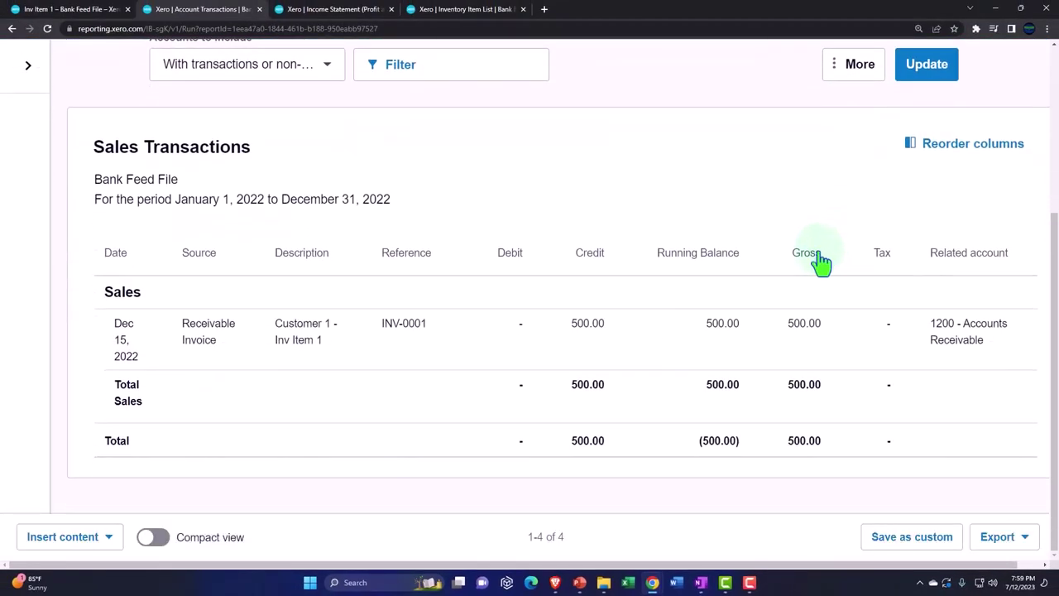
pyautogui.click(801, 329)
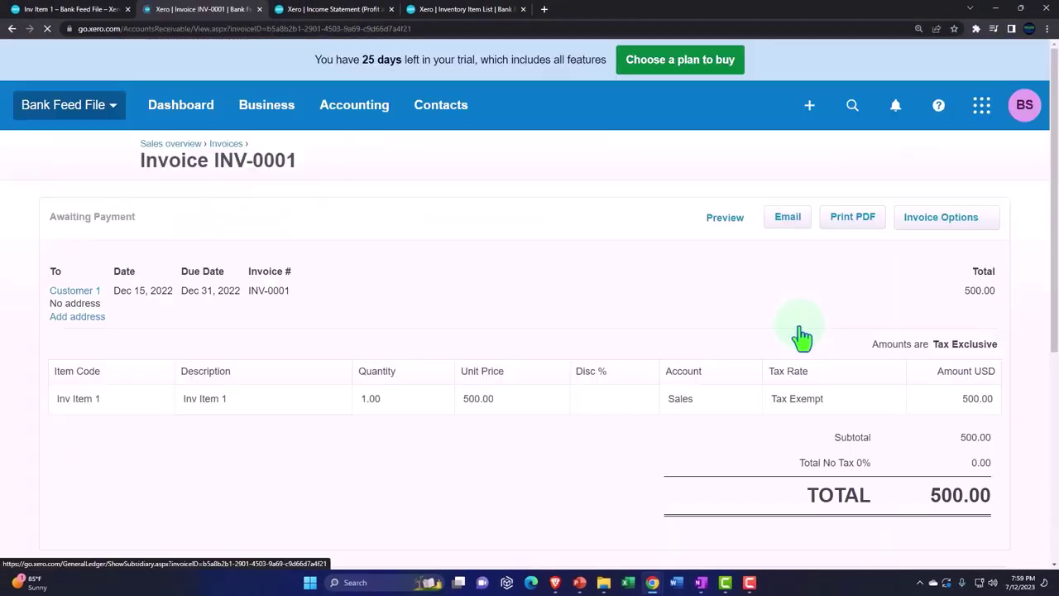
pyautogui.click(979, 243)
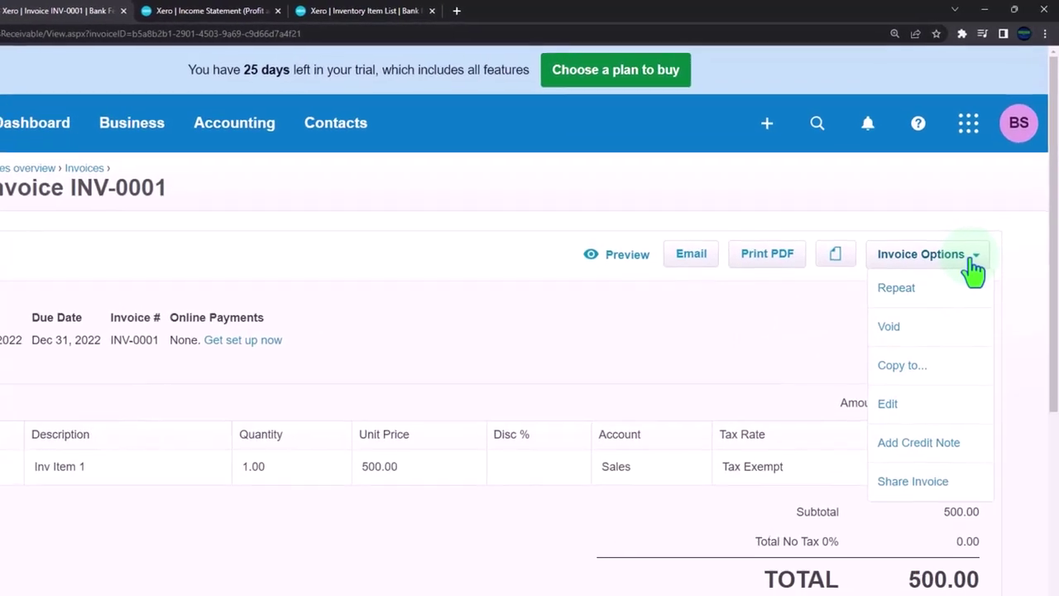
pyautogui.click(916, 313)
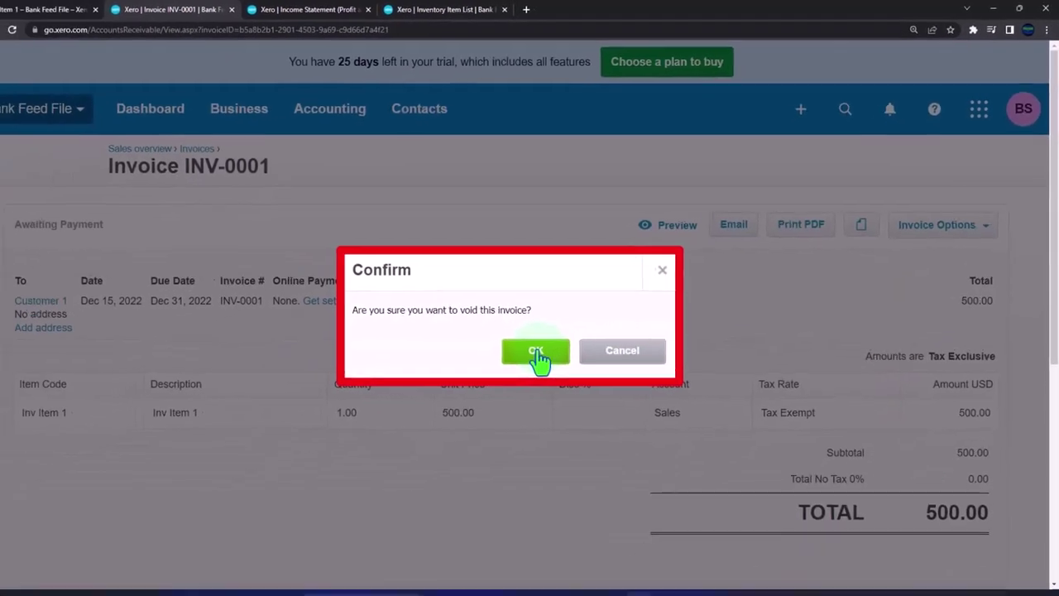
pyautogui.click(465, 403)
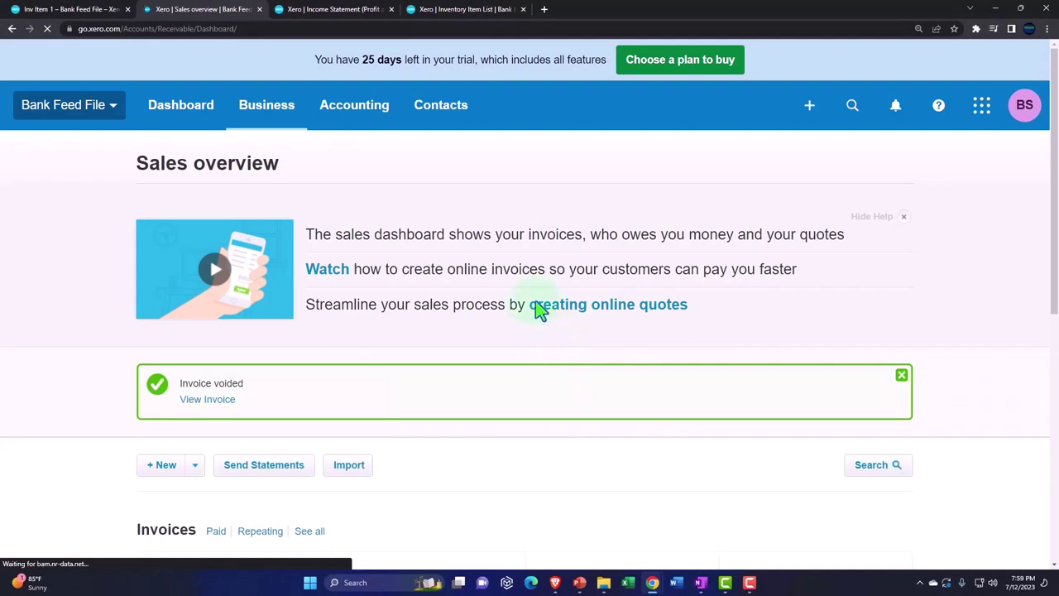
# Create a new invoice addressed to Customer 1.
pyautogui.click(810, 105)
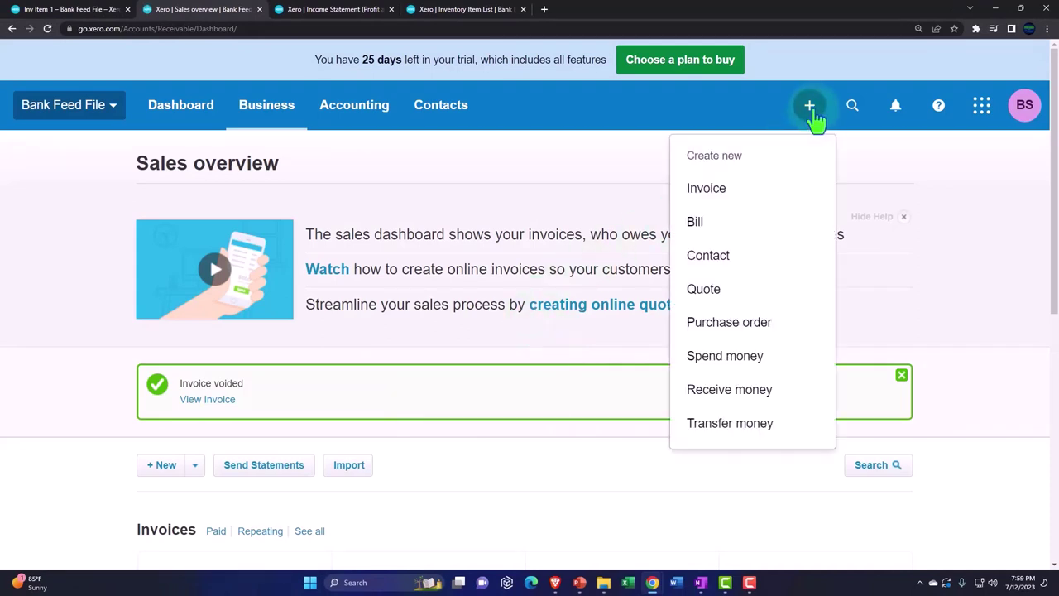
pyautogui.click(728, 190)
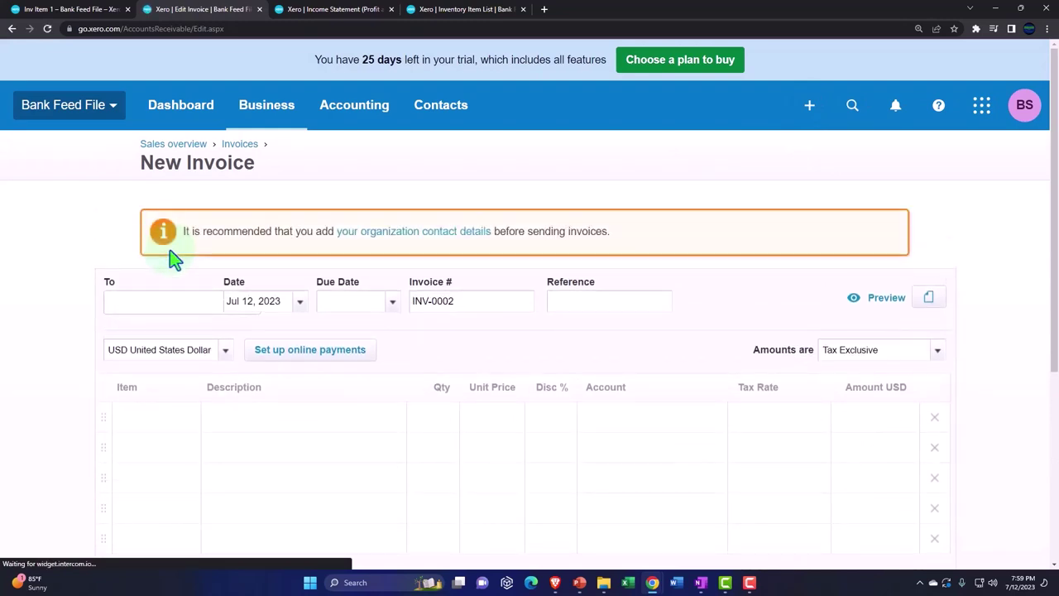
pyautogui.click(143, 308)
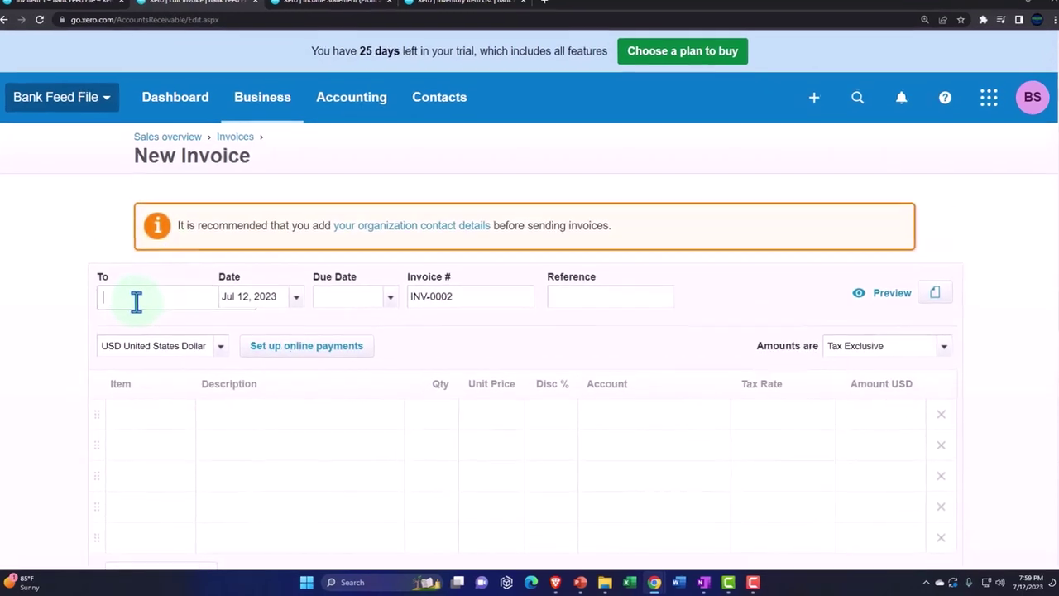
pyautogui.write('Cust')
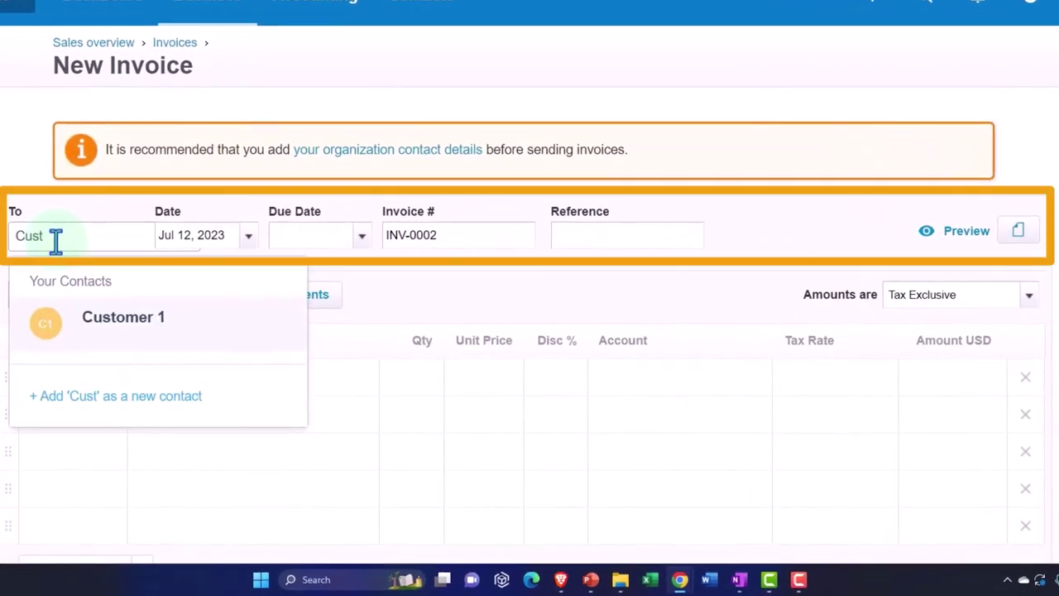
pyautogui.click(79, 305)
# Set the new invoice's date to Dec 15, 2022.
pyautogui.click(248, 235)
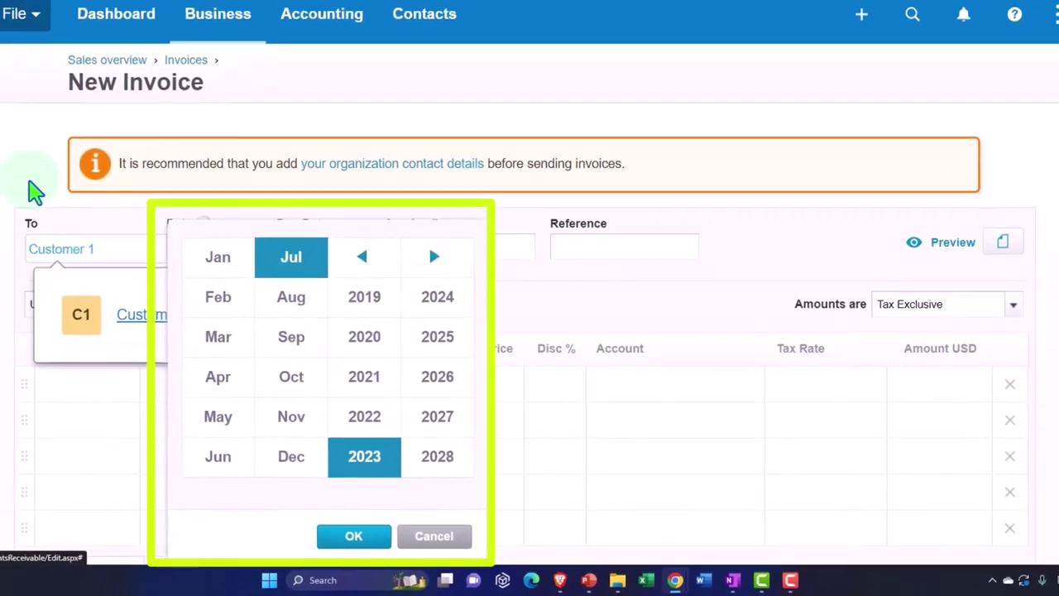
pyautogui.click(257, 246)
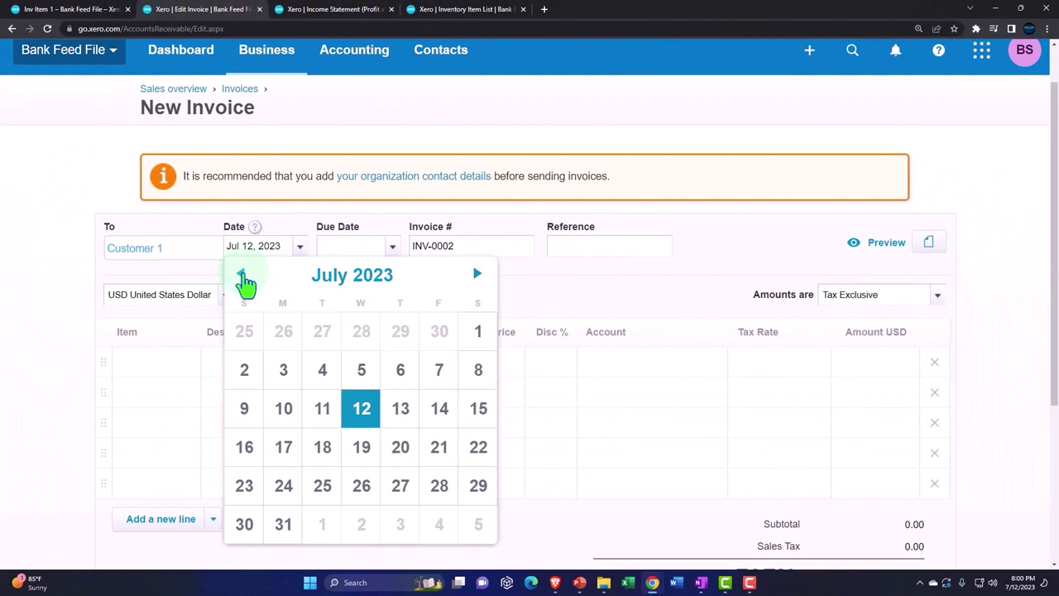
pyautogui.click(241, 274)
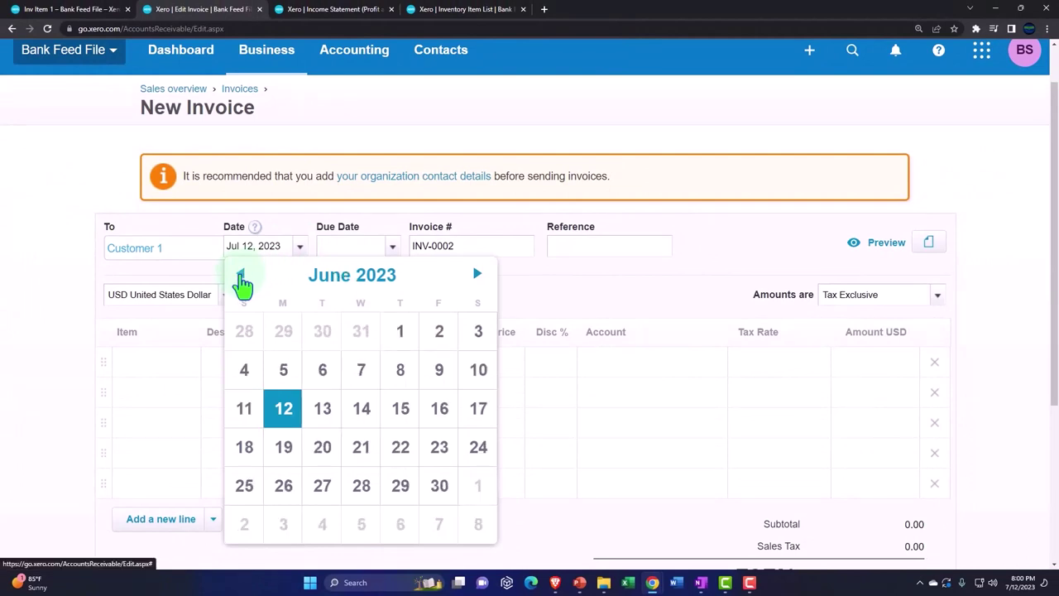
pyautogui.click(242, 275)
pyautogui.click(241, 275)
pyautogui.click(241, 275)
pyautogui.click(242, 275)
pyautogui.click(242, 275)
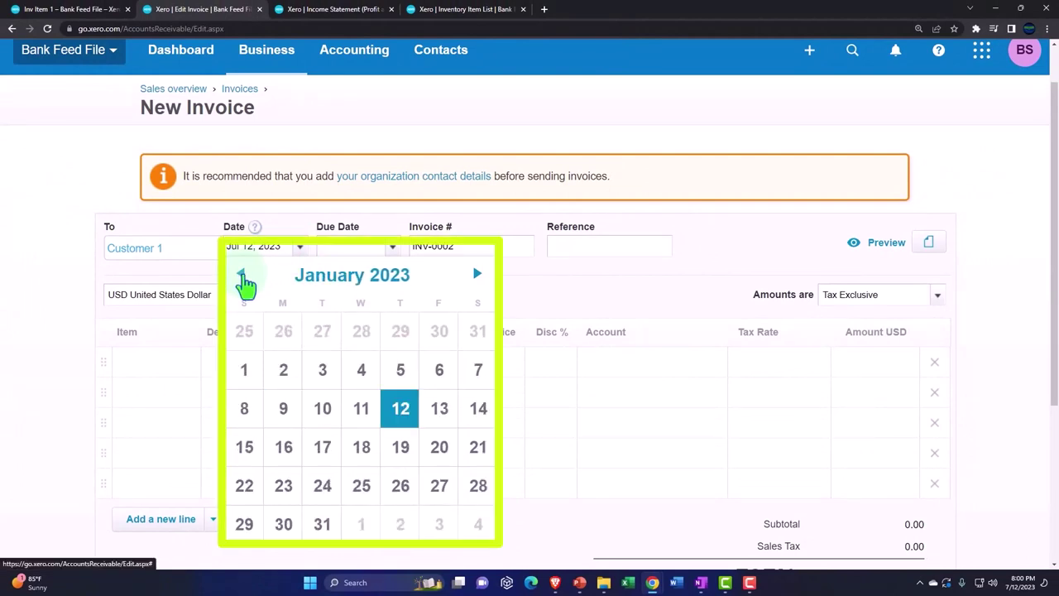
pyautogui.click(241, 275)
pyautogui.click(398, 409)
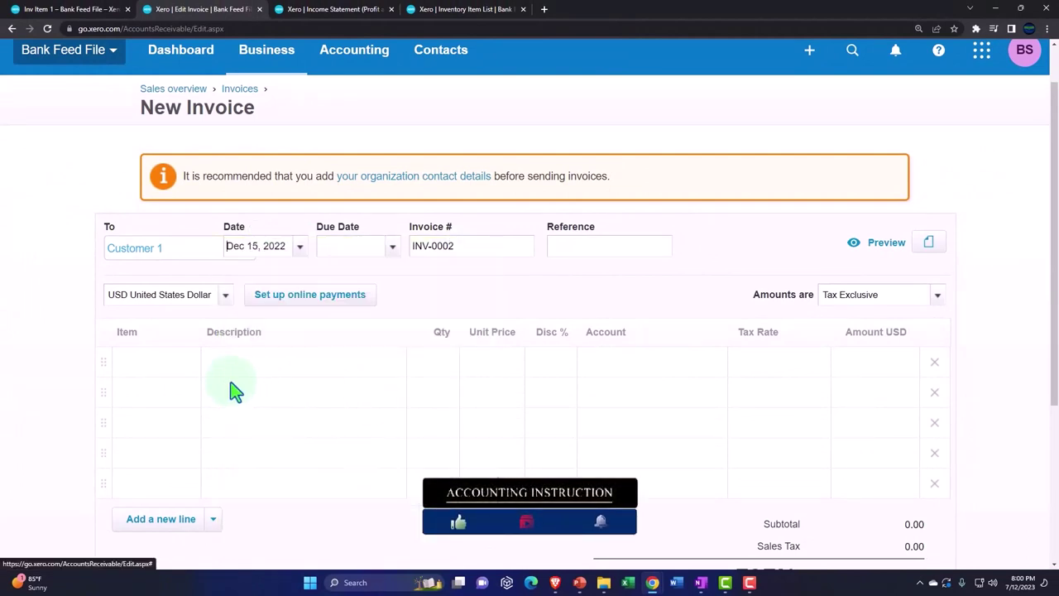
# Add Inv Item 1 on the invoice's first line.
pyautogui.click(182, 364)
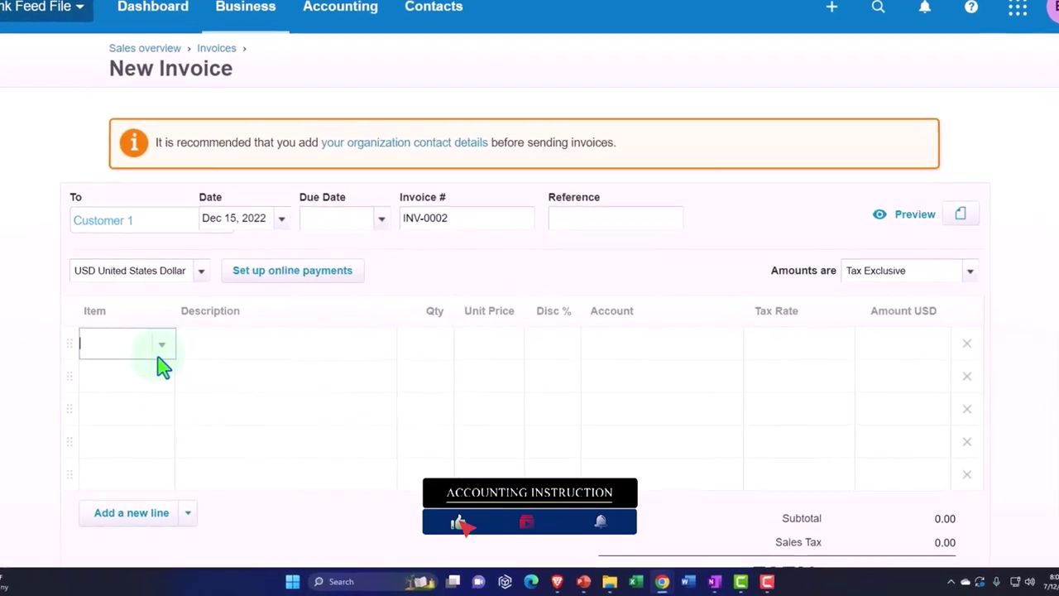
pyautogui.click(162, 345)
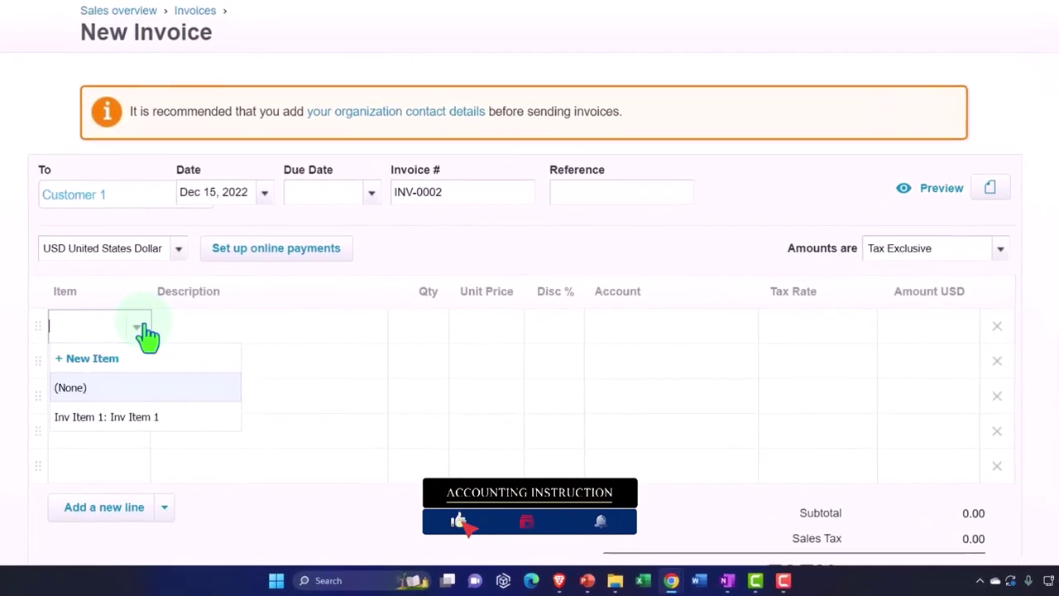
pyautogui.click(147, 424)
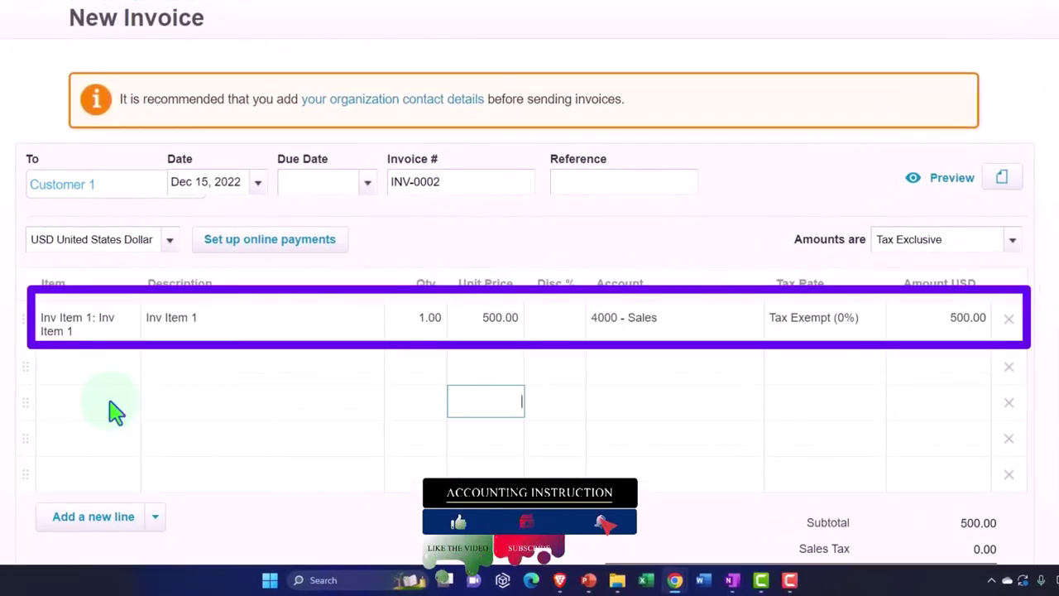
# Try to approve the new invoice for Customer 1.
pyautogui.scroll(-1, 116, 411)
pyautogui.scroll(-2, 207, 416)
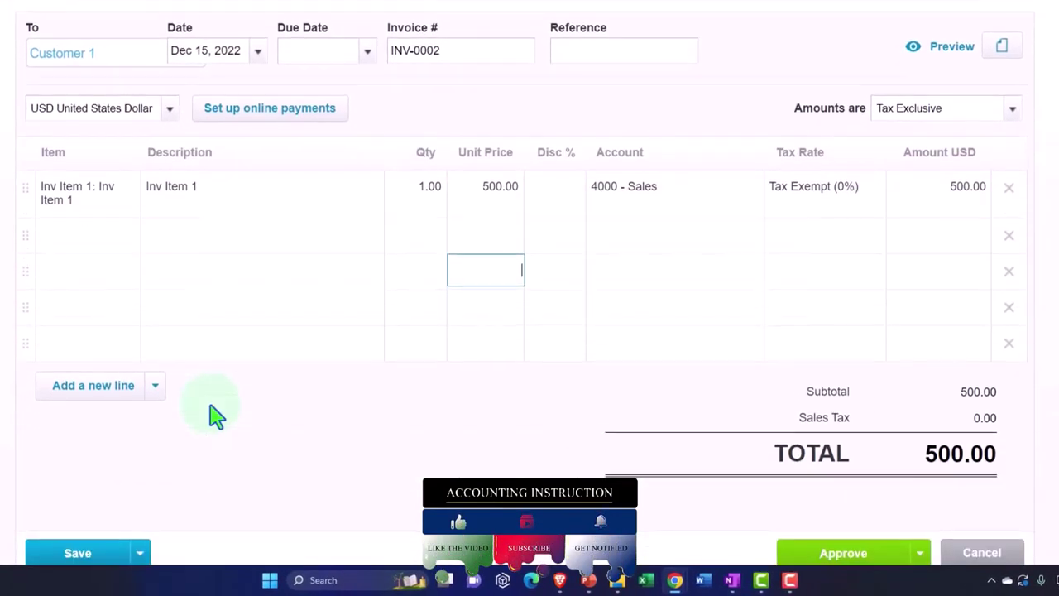
pyautogui.click(811, 500)
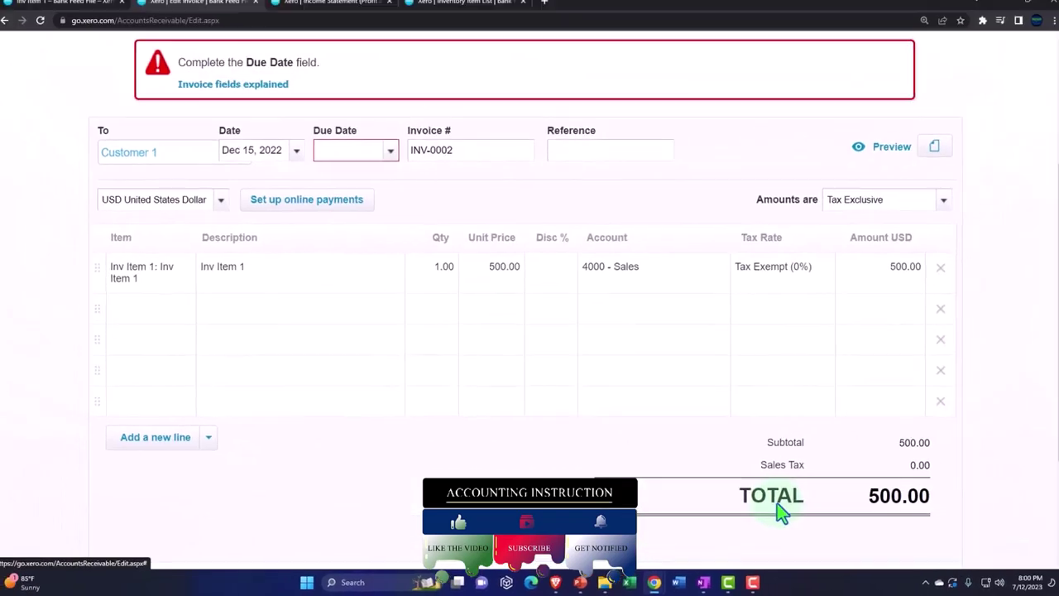
# Set the invoice's due date to Dec 31, 2022 and approve the invoice.
pyautogui.scroll(2, 501, 370)
pyautogui.click(391, 273)
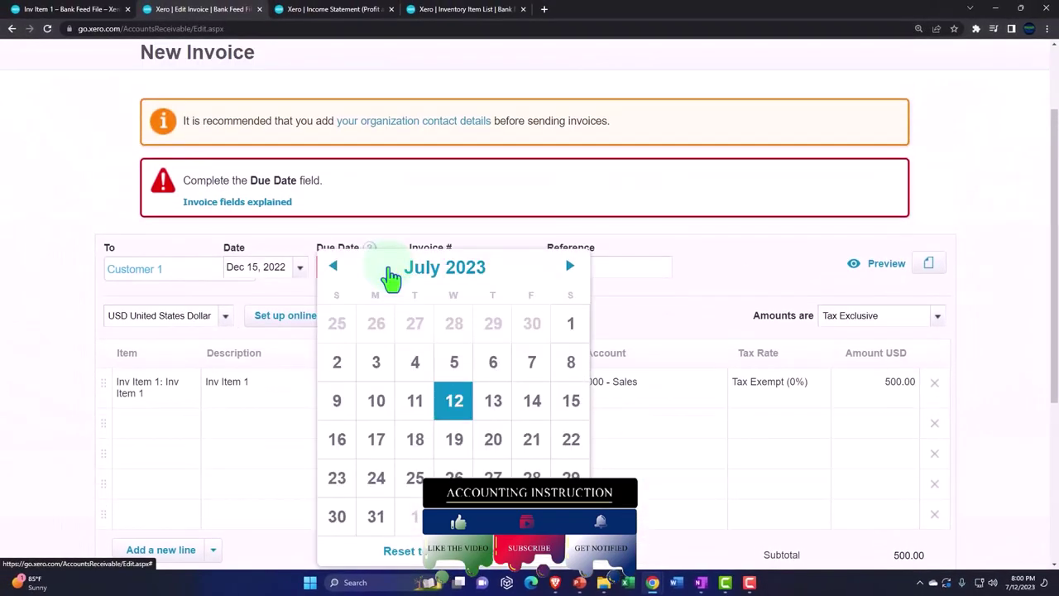
pyautogui.click(336, 268)
pyautogui.click(336, 268)
pyautogui.click(335, 268)
pyautogui.click(336, 268)
pyautogui.click(336, 268)
pyautogui.click(336, 268)
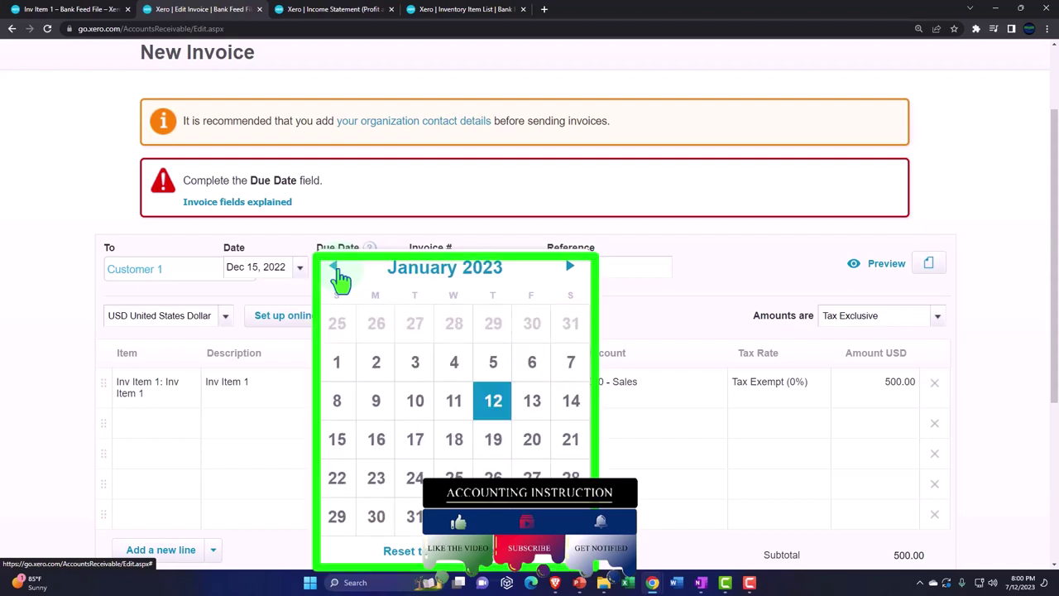
pyautogui.click(336, 268)
pyautogui.click(336, 269)
pyautogui.click(569, 266)
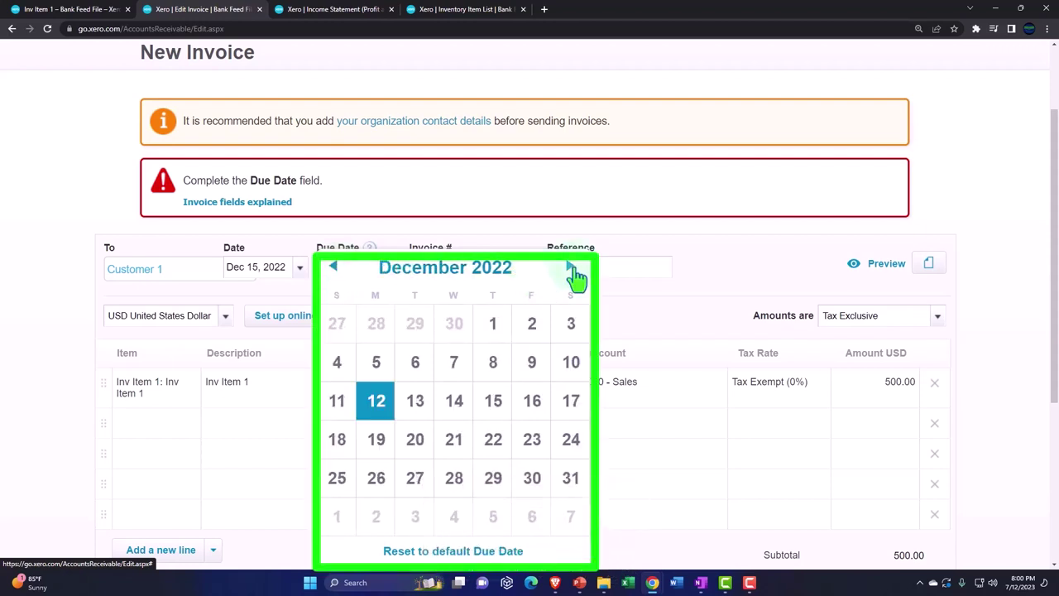
pyautogui.click(569, 479)
pyautogui.scroll(-3, 838, 523)
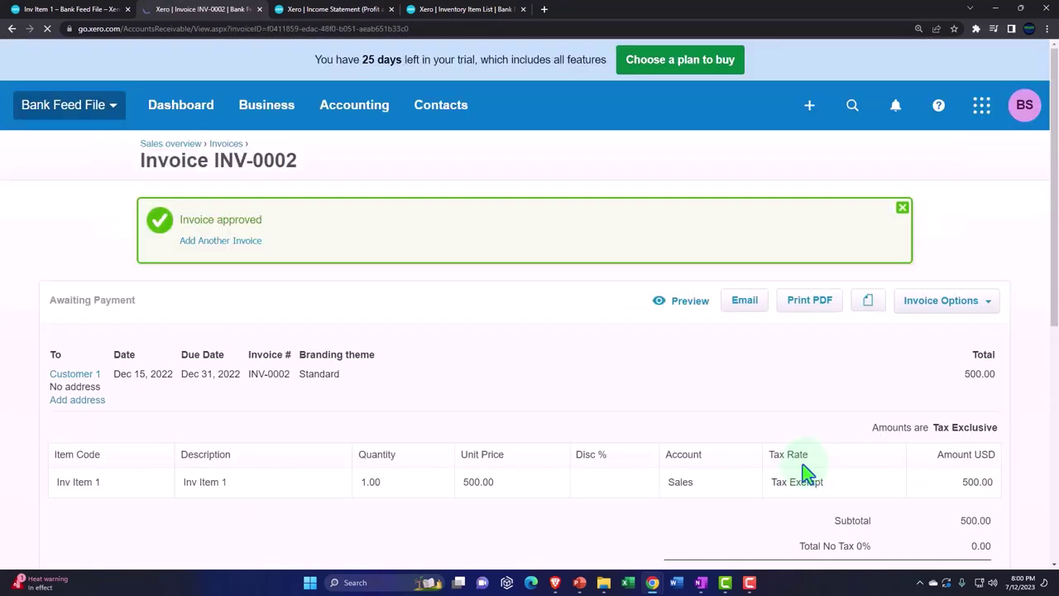
# Update the 2022 income statement and drill into the transactions behind its Cost of Goods Sold amount.
pyautogui.click(341, 10)
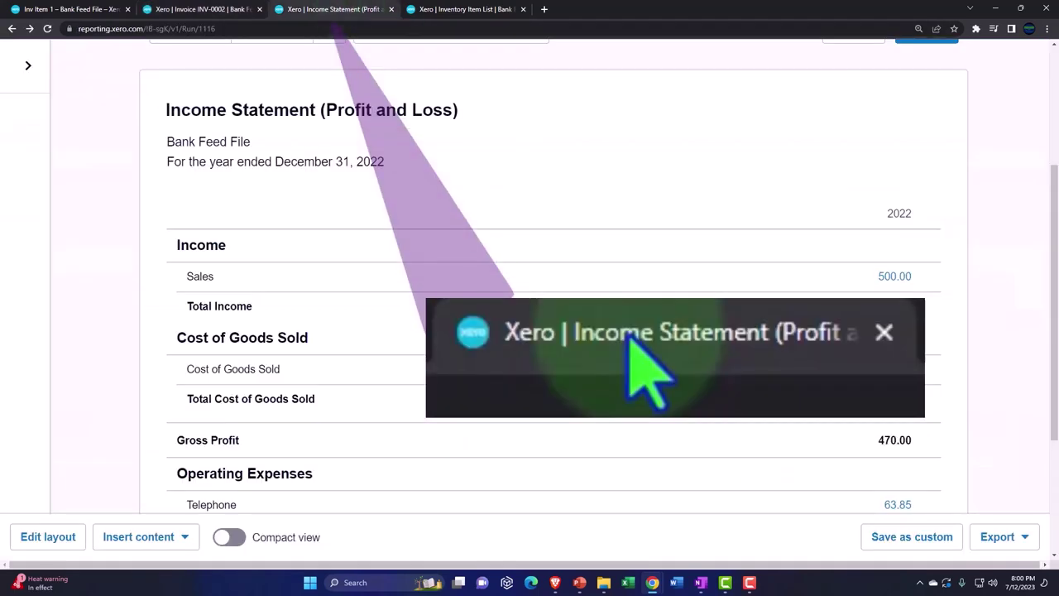
pyautogui.scroll(2, 745, 248)
pyautogui.click(914, 202)
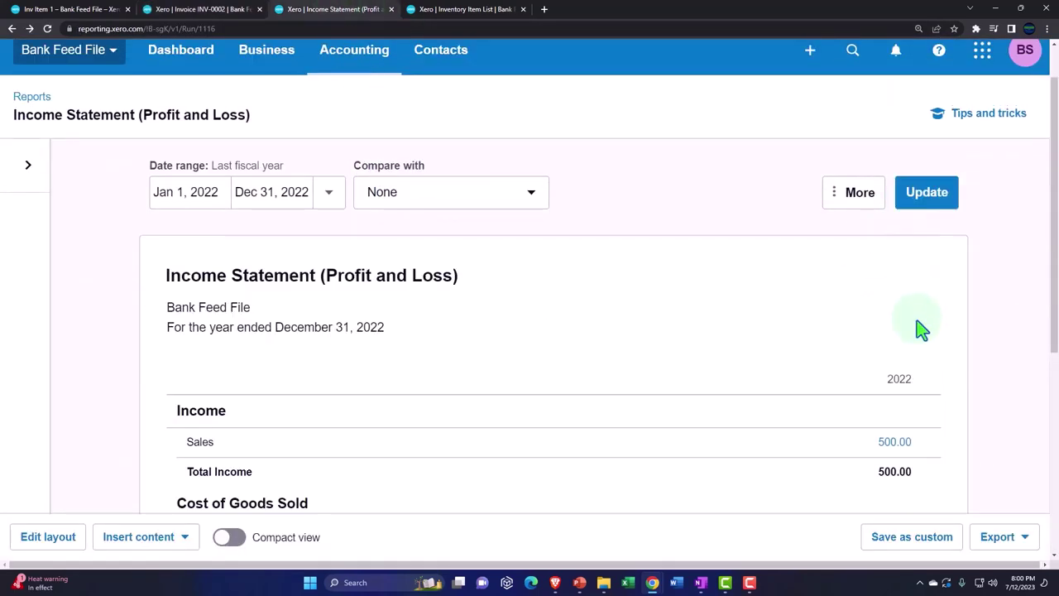
pyautogui.scroll(-2, 921, 329)
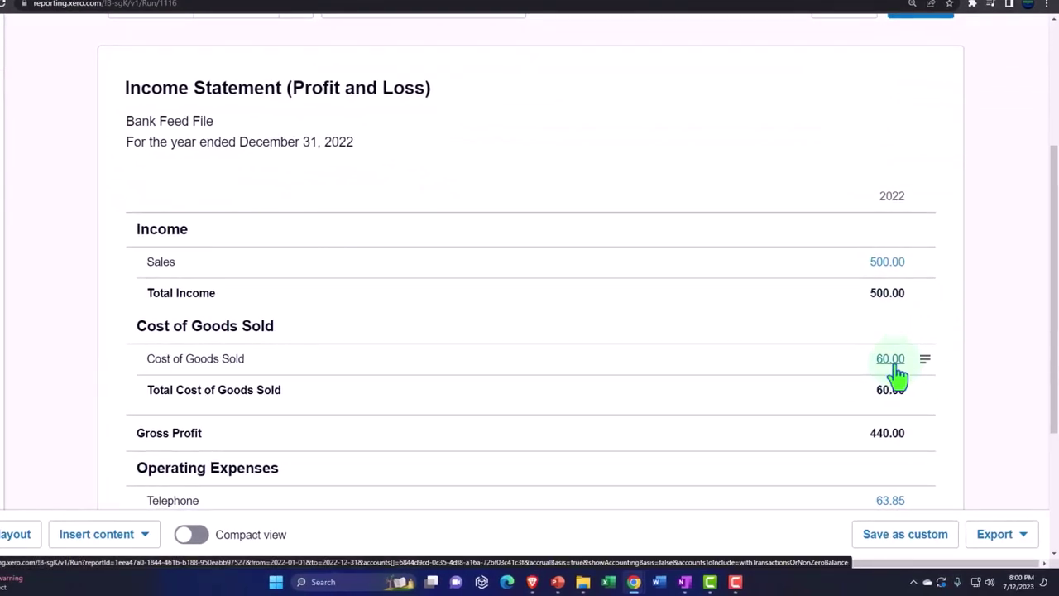
pyautogui.click(895, 365)
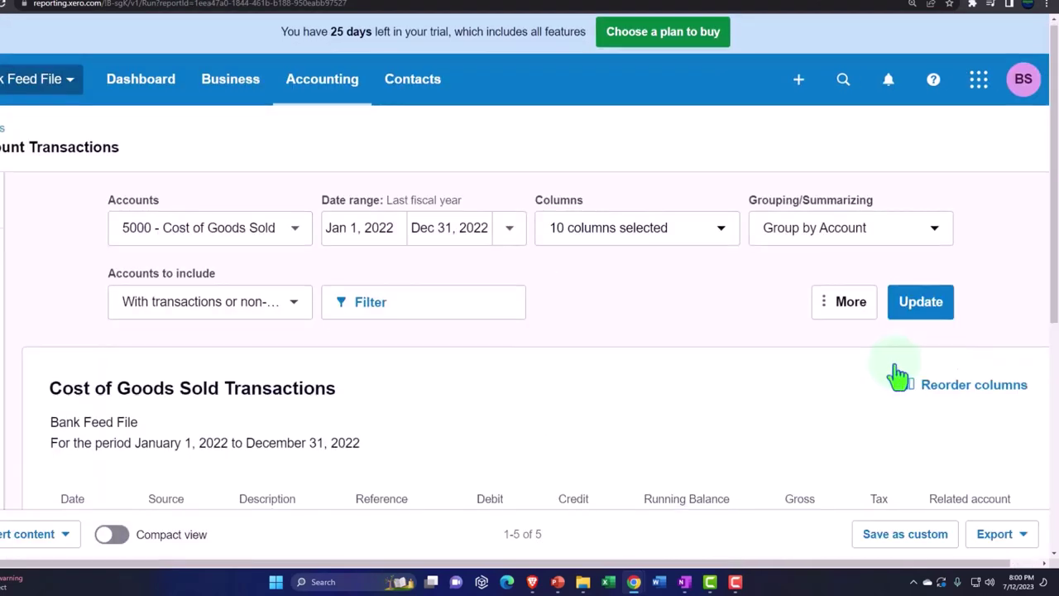
pyautogui.scroll(-3, 897, 377)
pyautogui.scroll(-1, 898, 376)
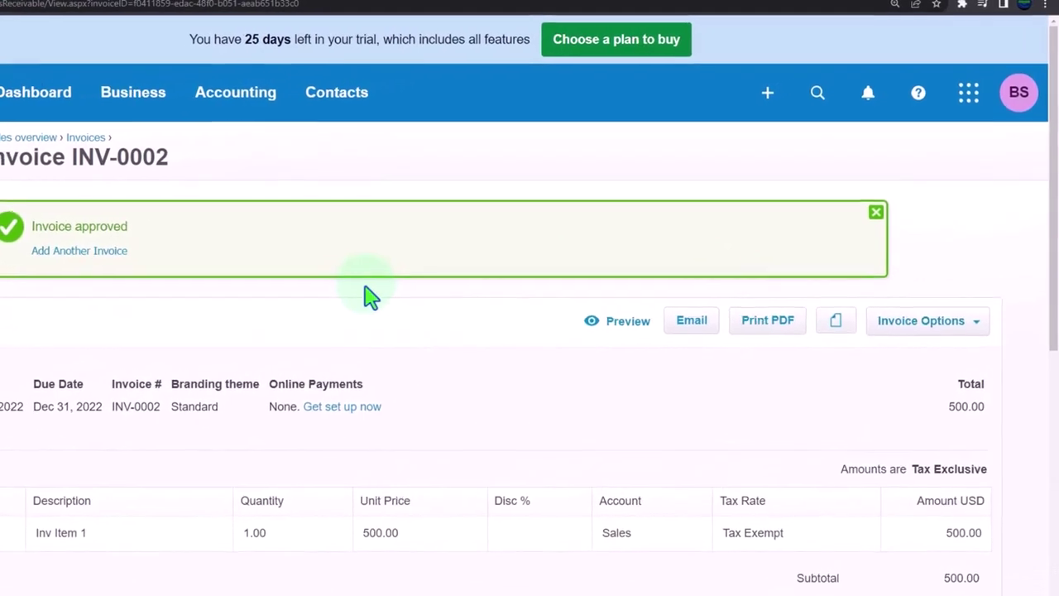
# Open the Balance Sheet report and review the current assets, including Accounts Receivable and inventory.
pyautogui.click(213, 124)
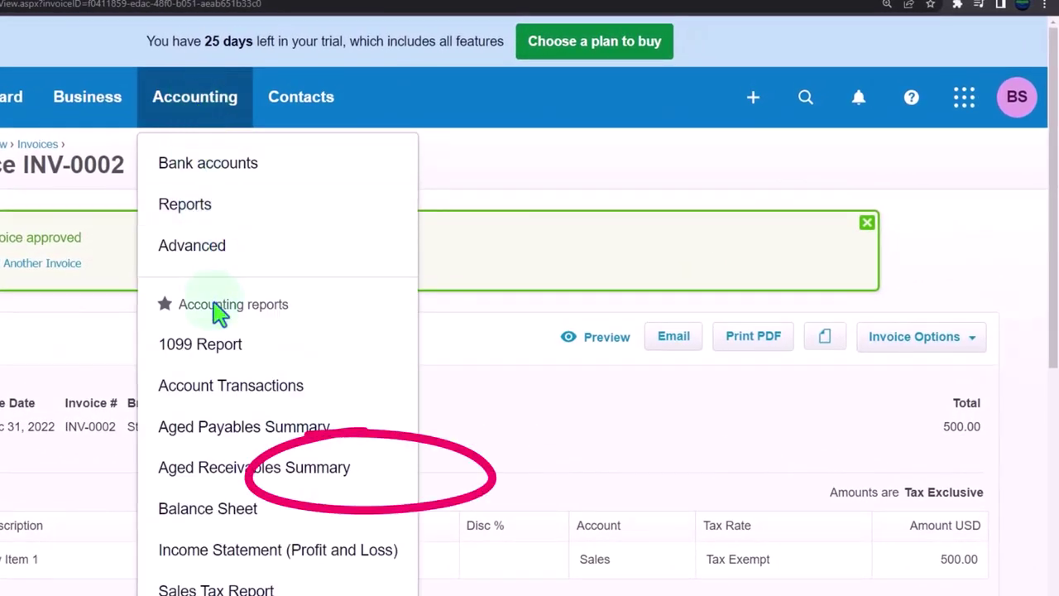
pyautogui.click(231, 486)
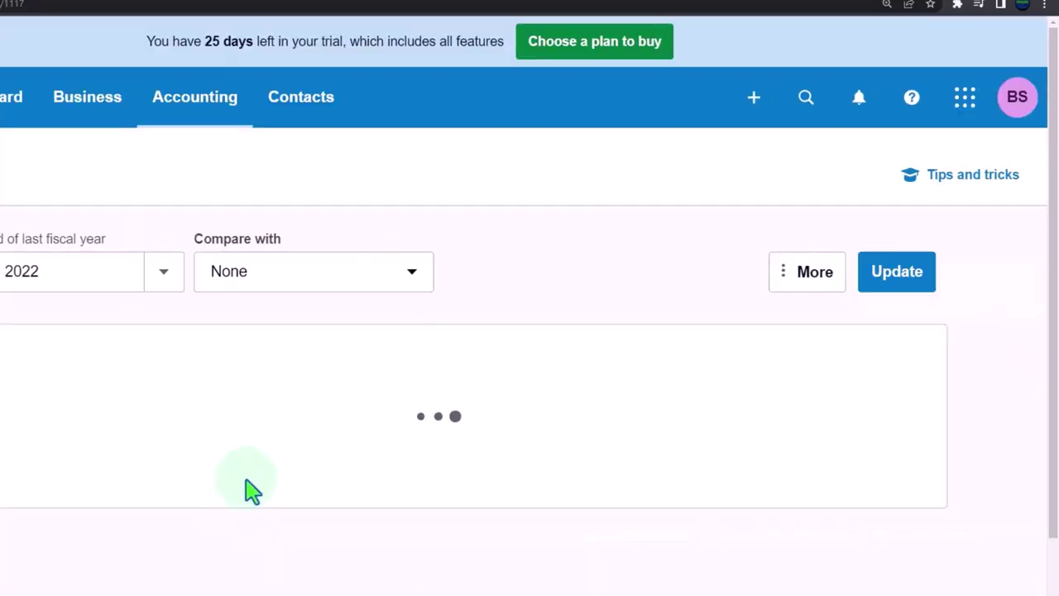
pyautogui.scroll(-5, 257, 439)
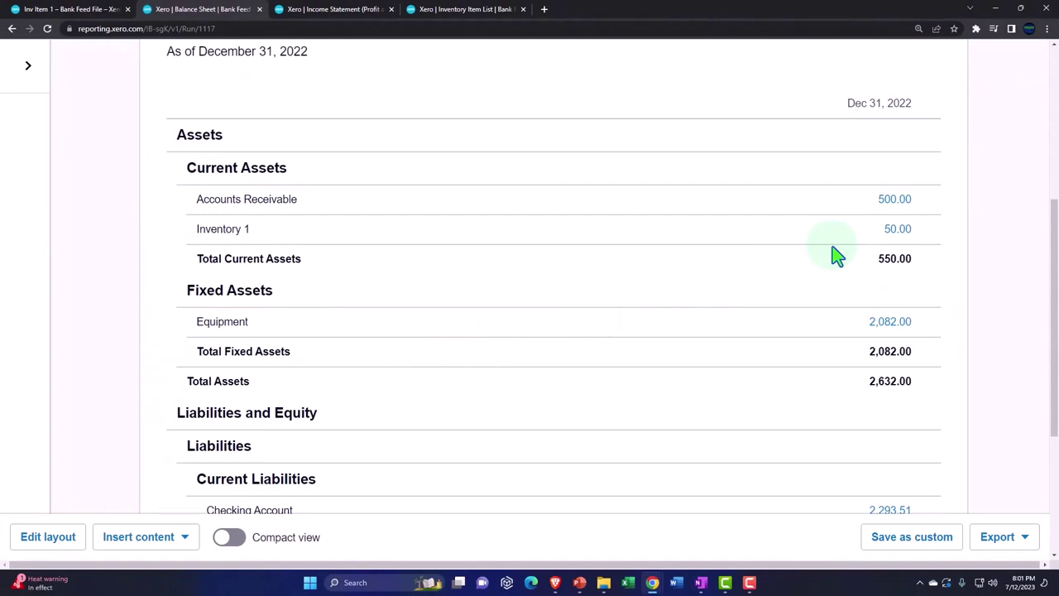
# Update the Inventory Item List report and check Inv Item 1's total value and quantity on hand.
pyautogui.click(482, 11)
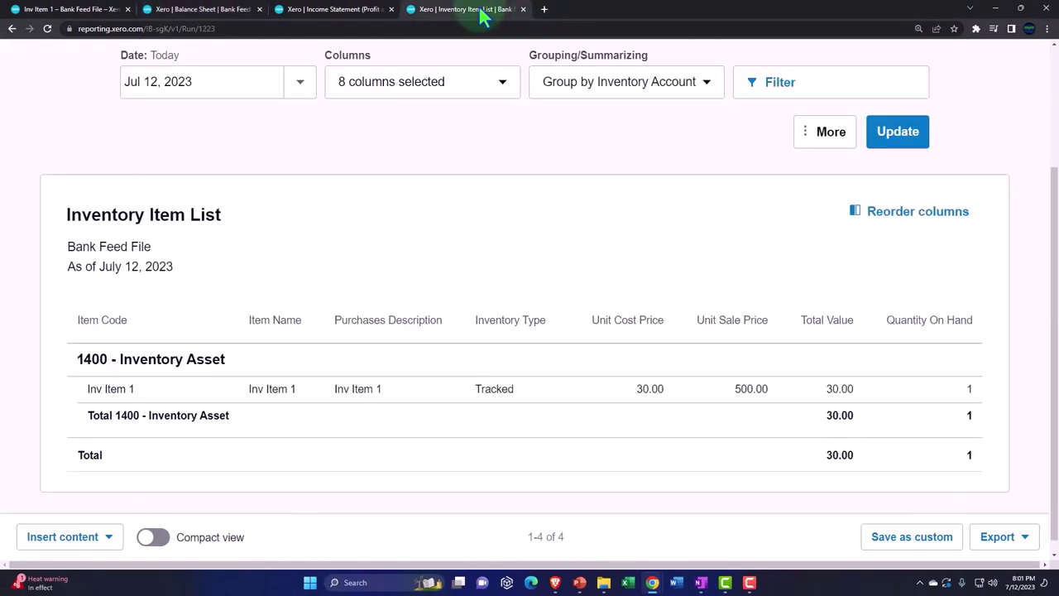
pyautogui.click(892, 137)
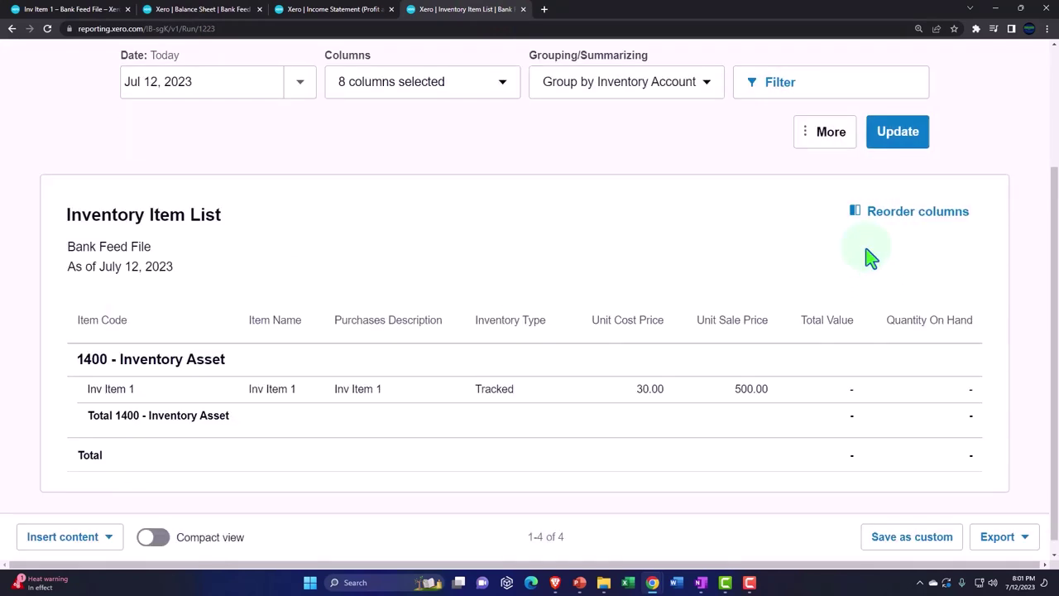
pyautogui.scroll(-1, 867, 273)
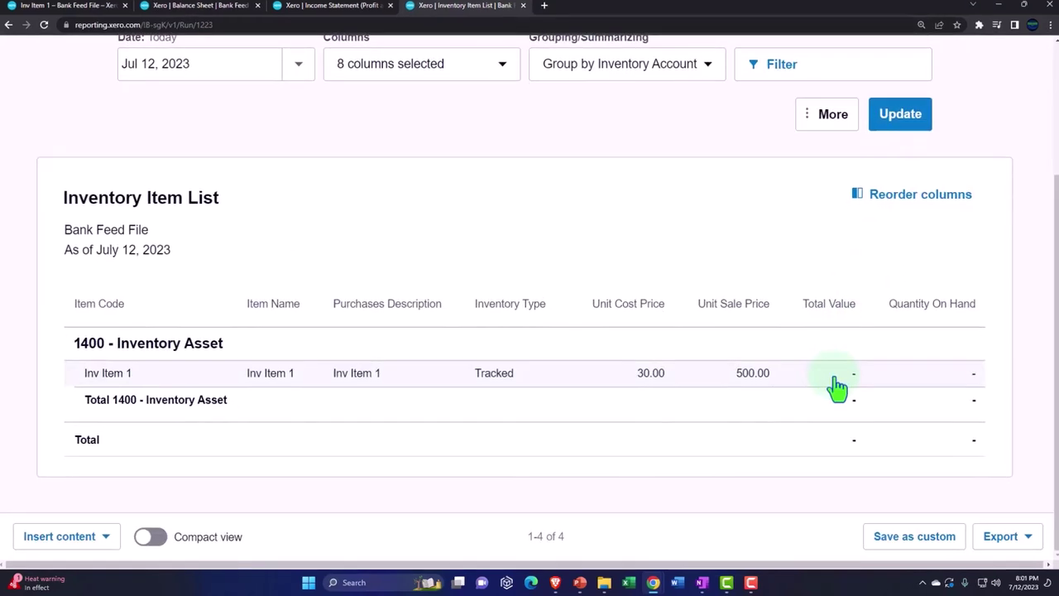
# Find the current version of the Trial Balance report, open it, and review its account balances.
pyautogui.scroll(3, 873, 356)
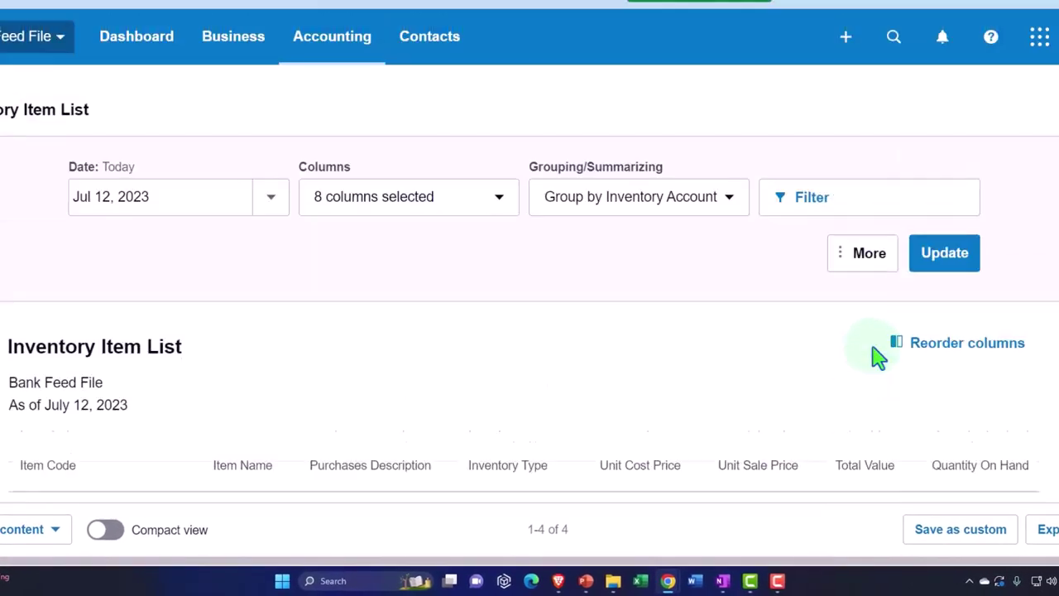
pyautogui.click(334, 59)
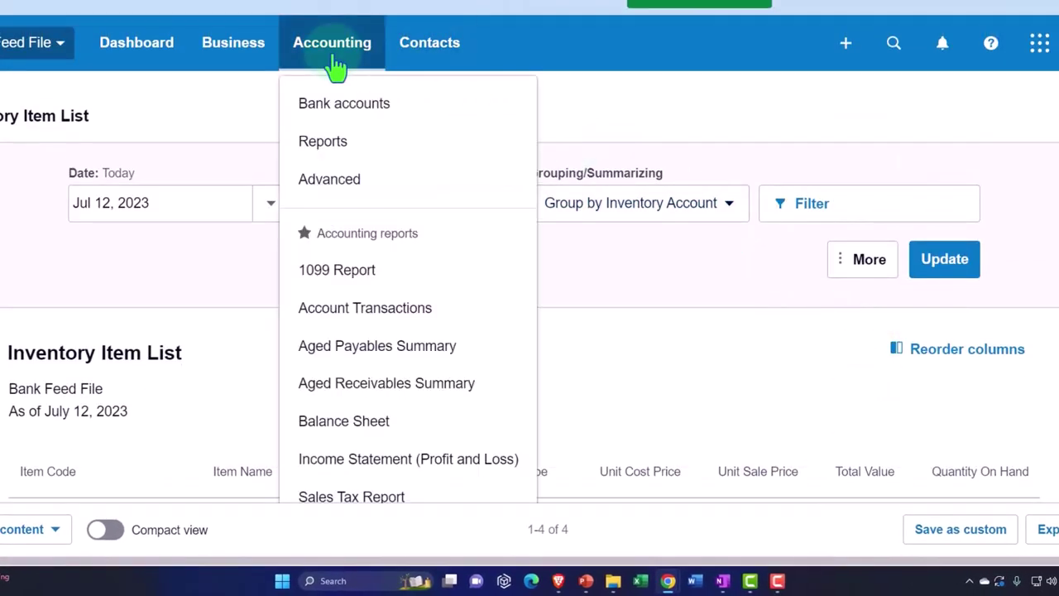
pyautogui.click(354, 159)
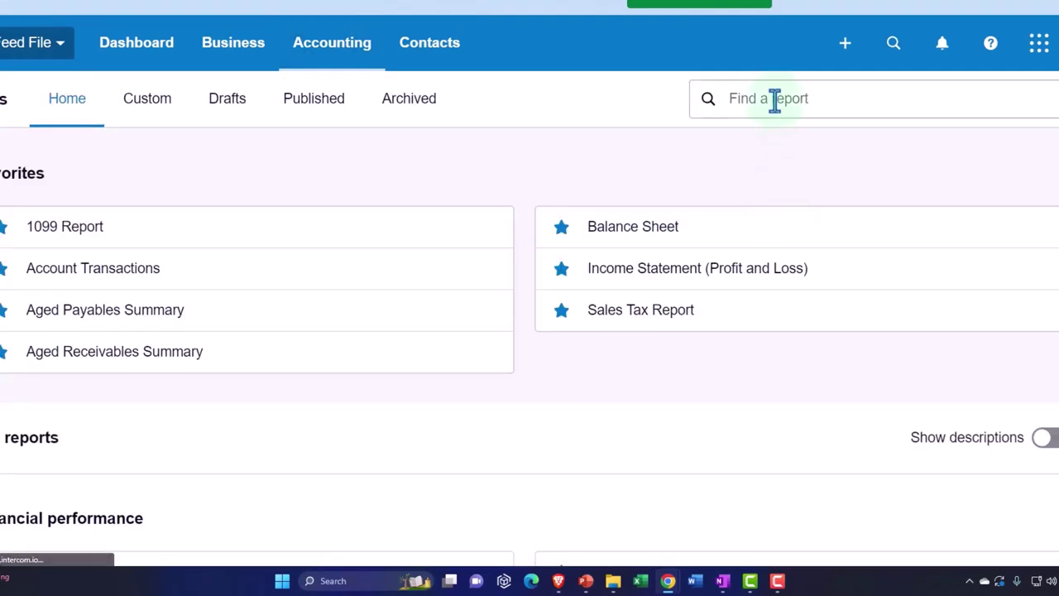
pyautogui.click(773, 99)
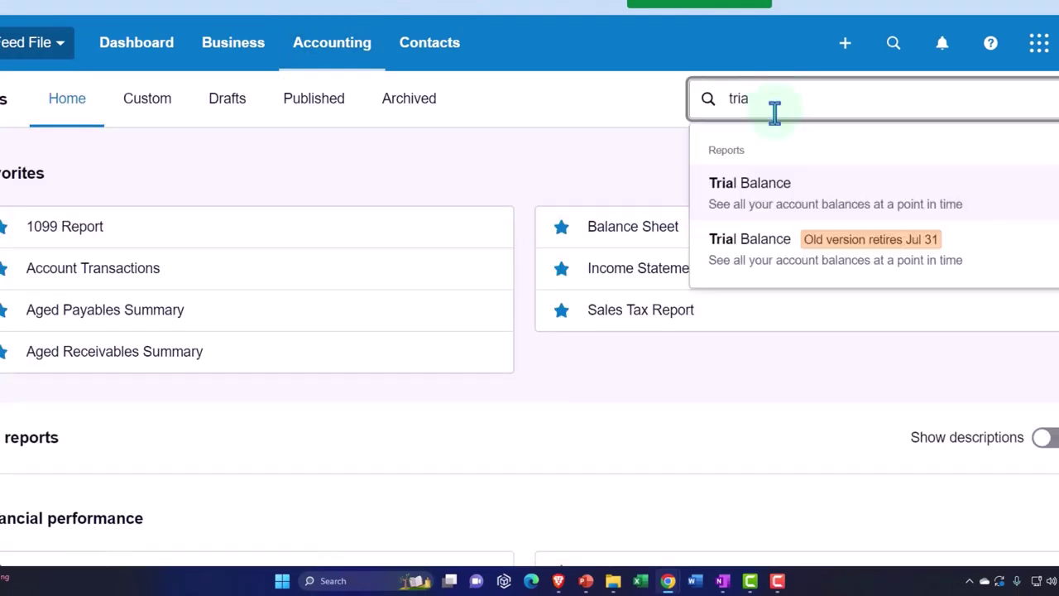
pyautogui.click(774, 196)
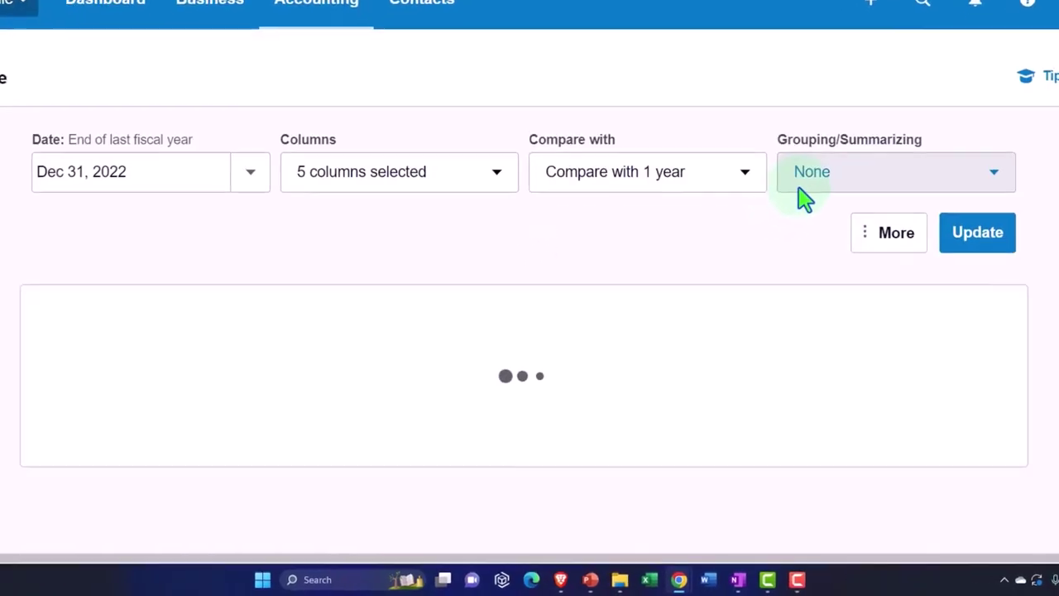
pyautogui.scroll(-4, 815, 181)
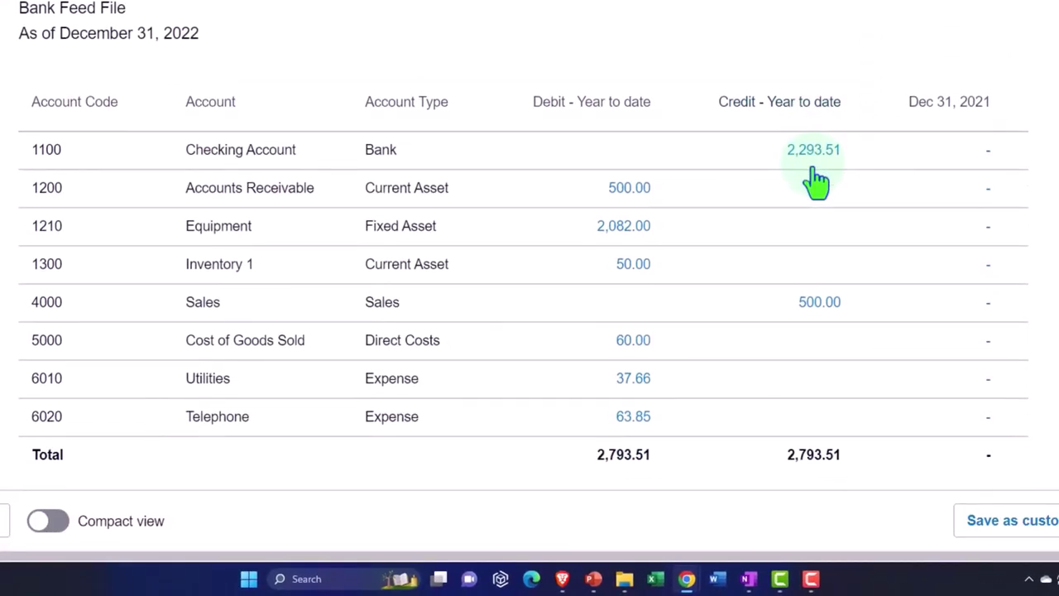
pyautogui.scroll(-1, 865, 201)
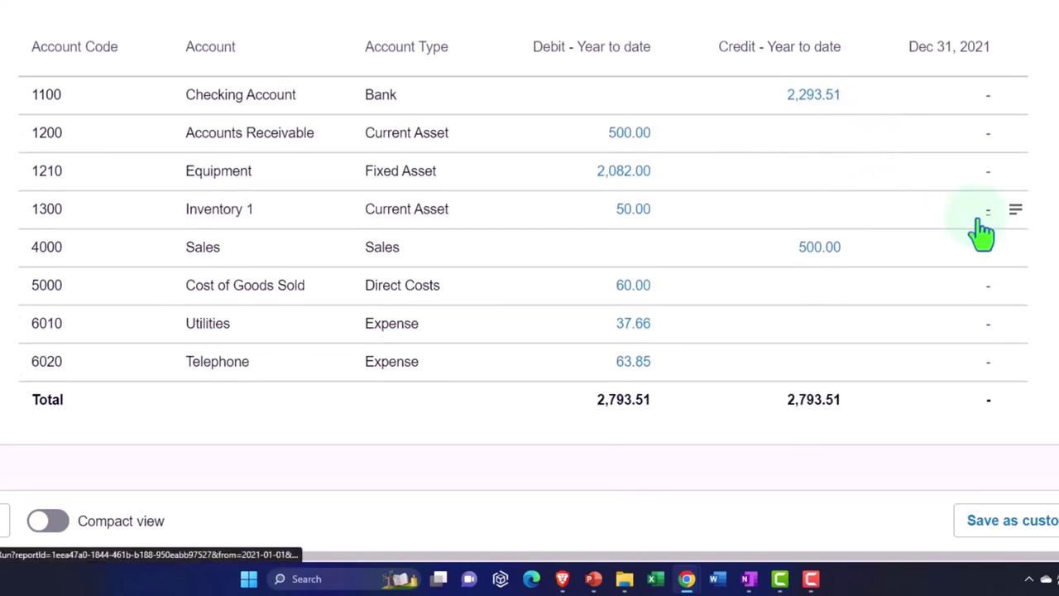